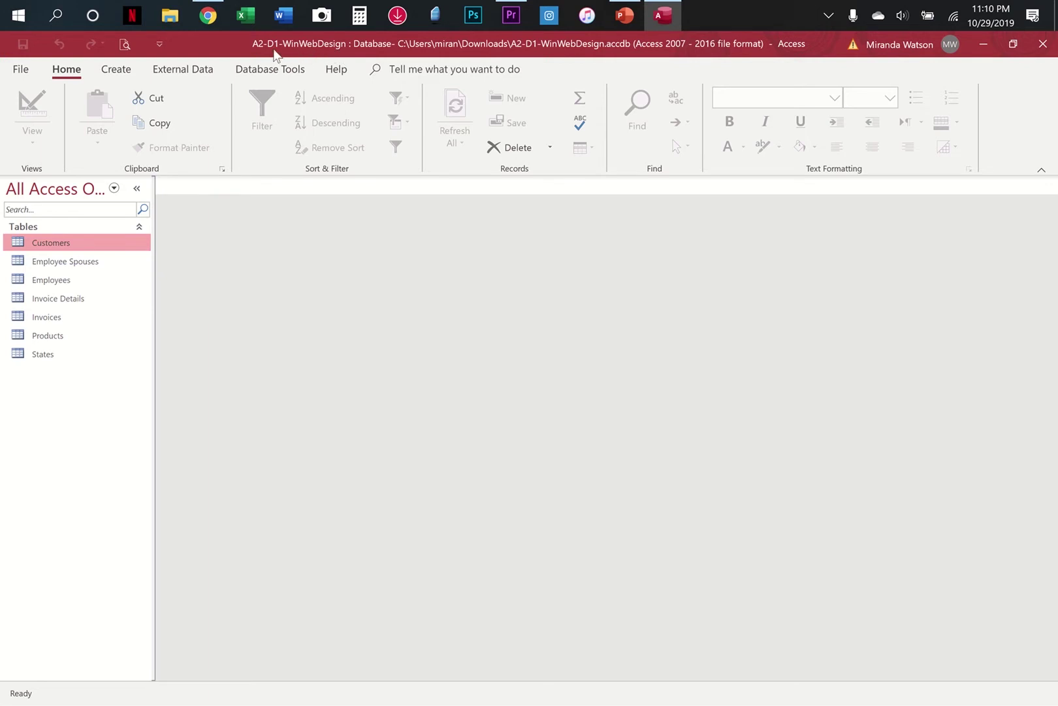
Save a copy of the database in Documents as A2-D1-WinWebDesignRevised.accdb, replacing the existing file.
click(25, 69)
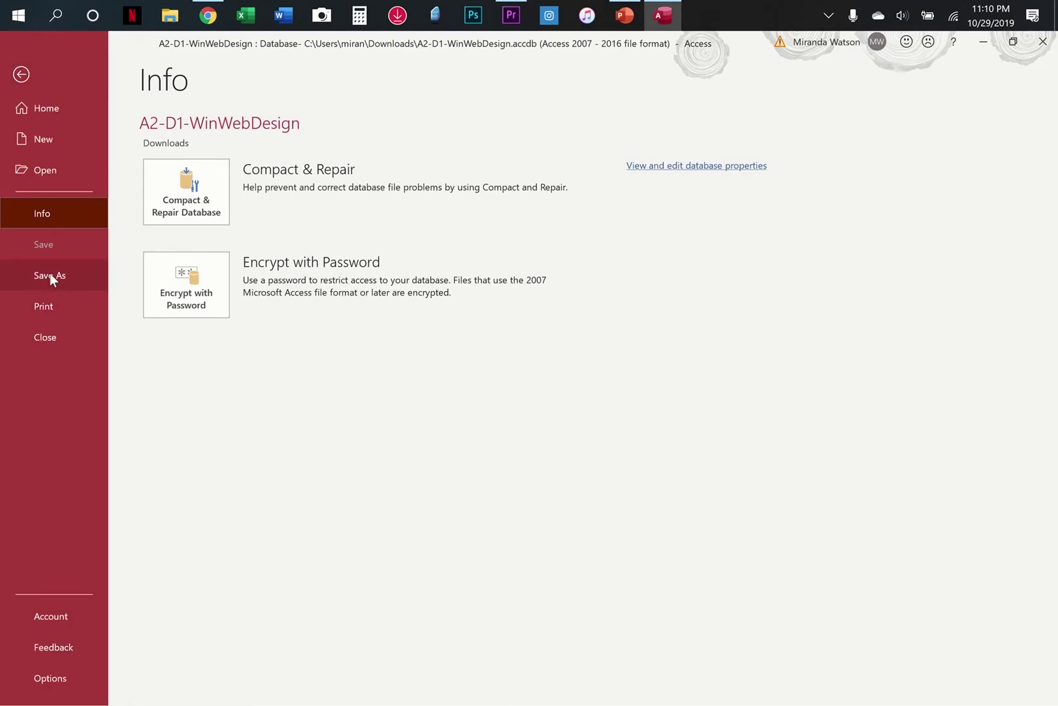
click(50, 274)
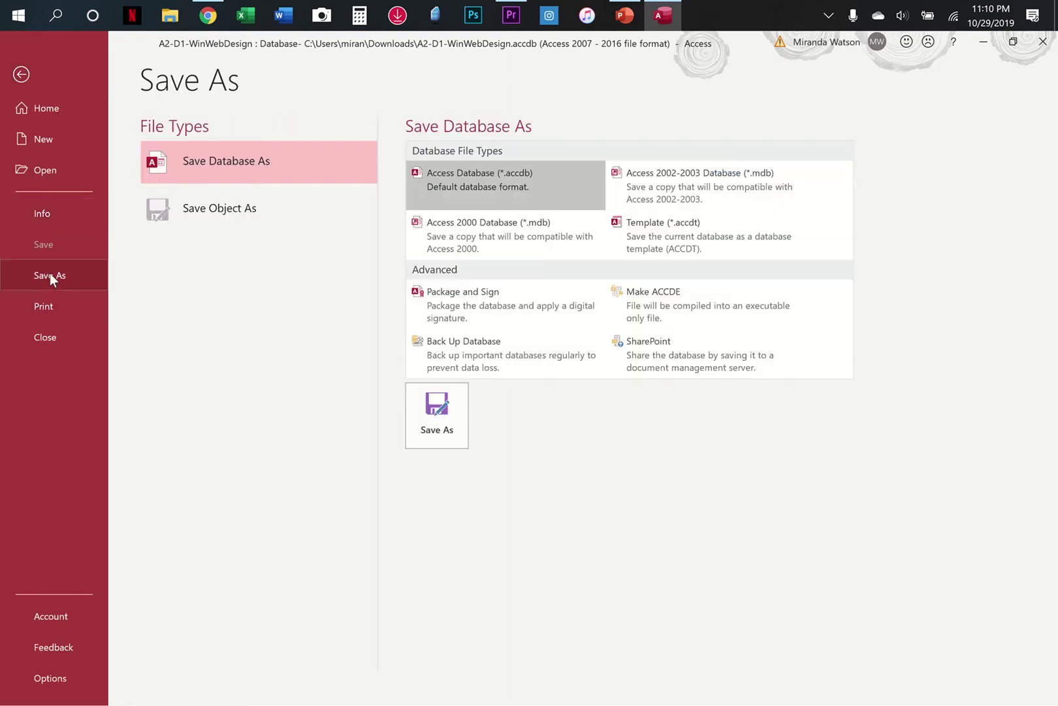
click(446, 418)
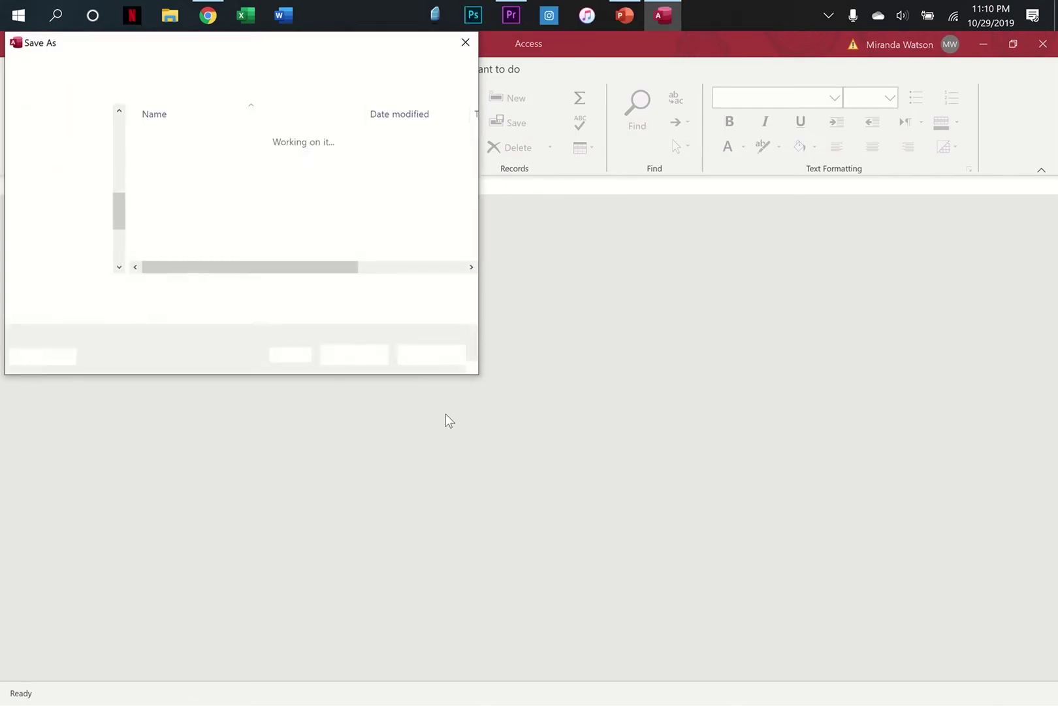
click(198, 290)
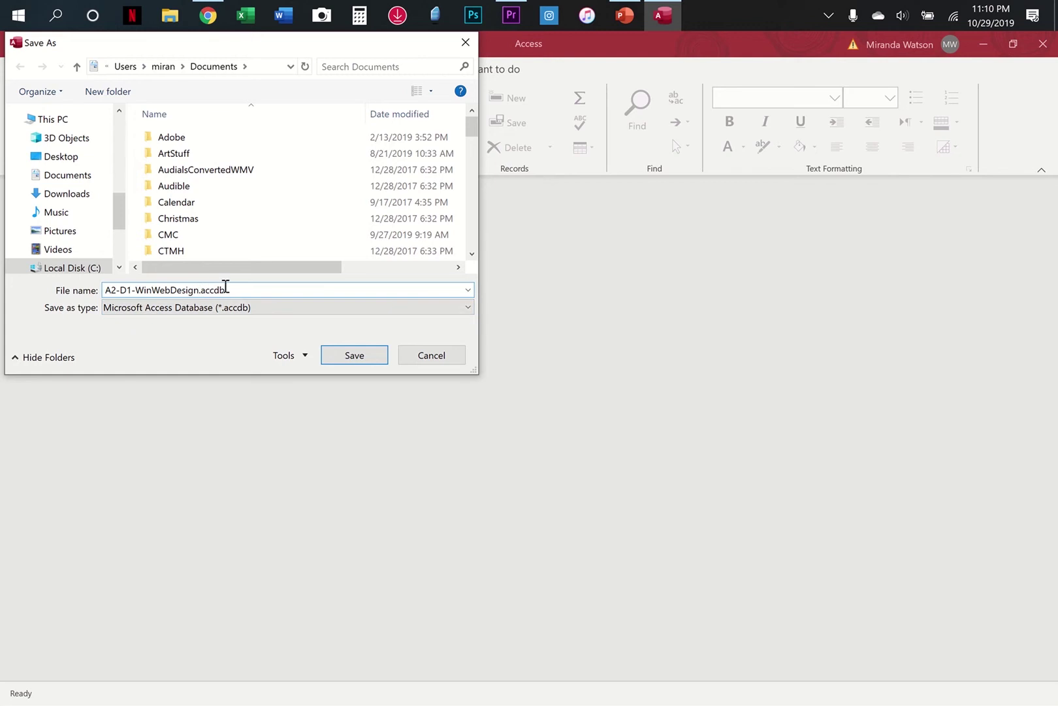
text(Revised)
click(355, 356)
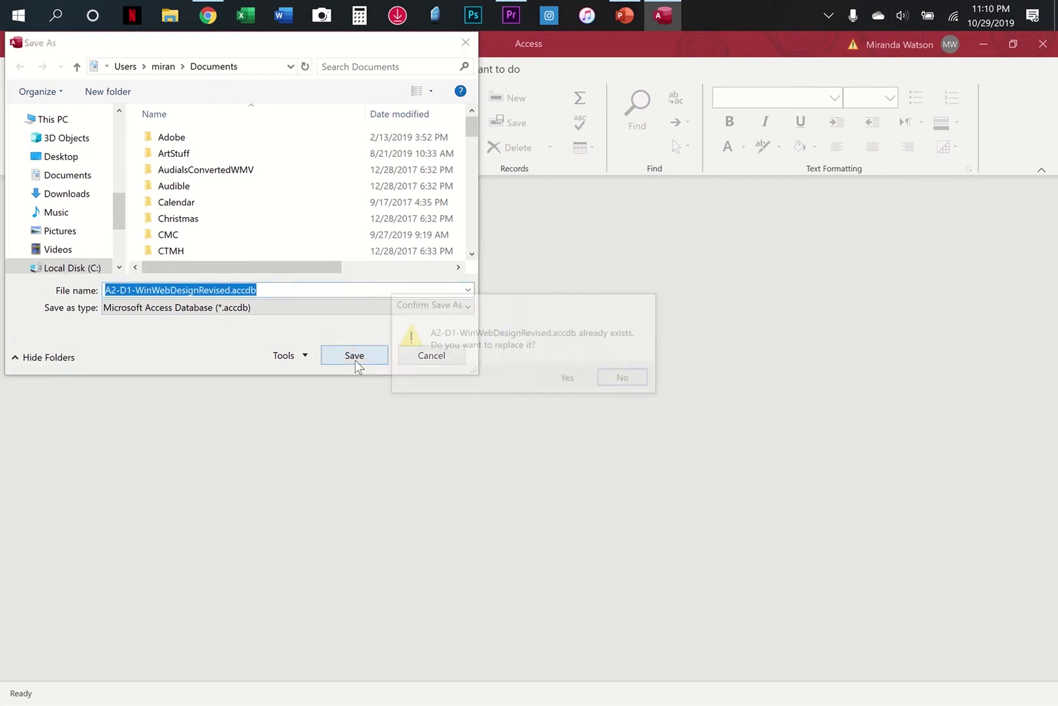
click(564, 377)
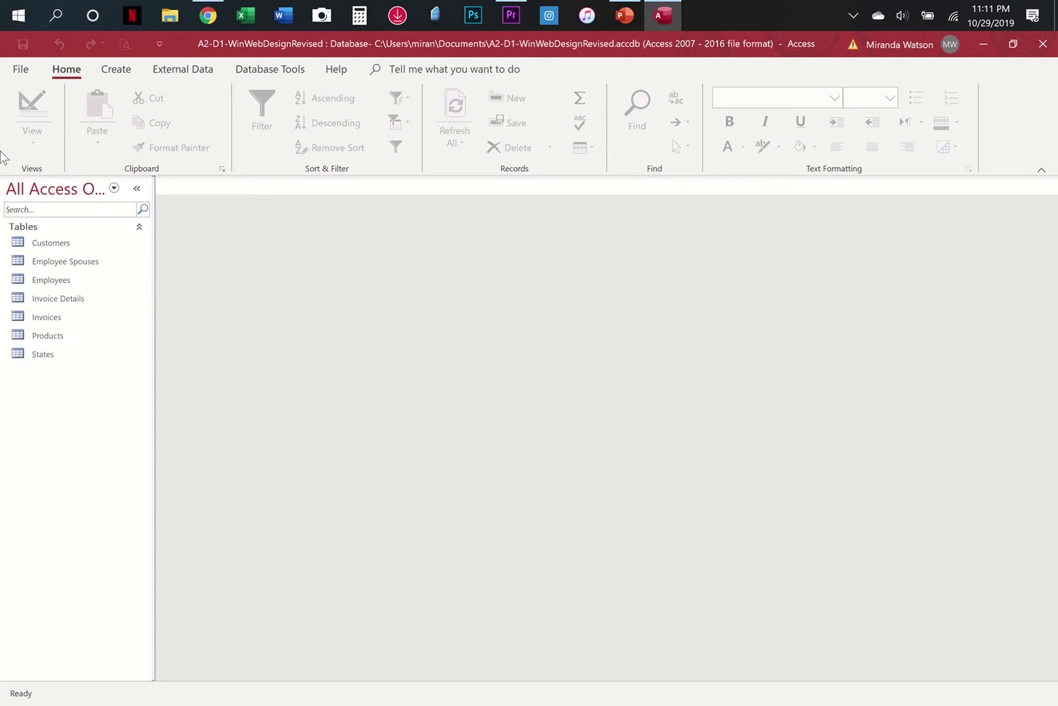
Create a basic form from the Employee Spouses table and close the Field List.
click(83, 261)
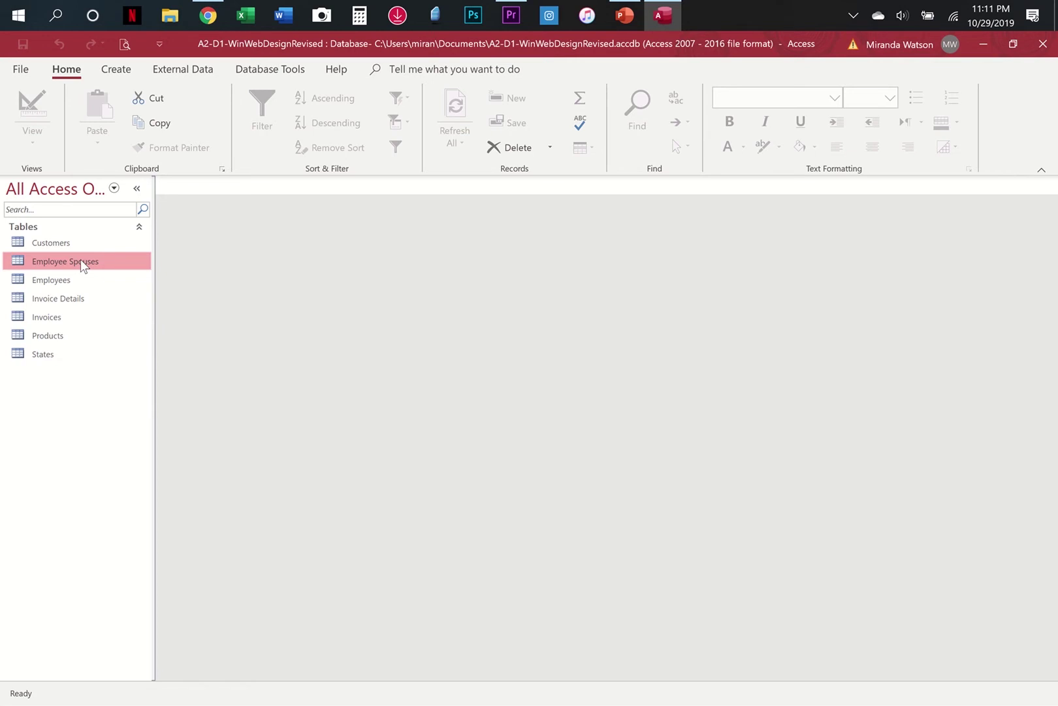
click(112, 72)
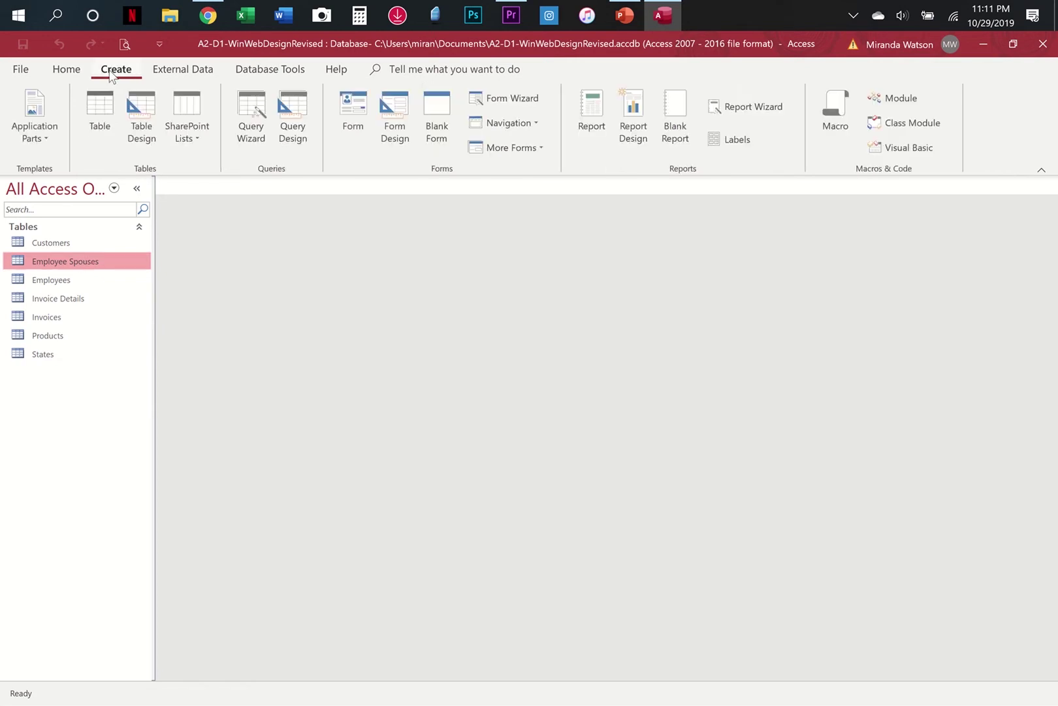
click(354, 112)
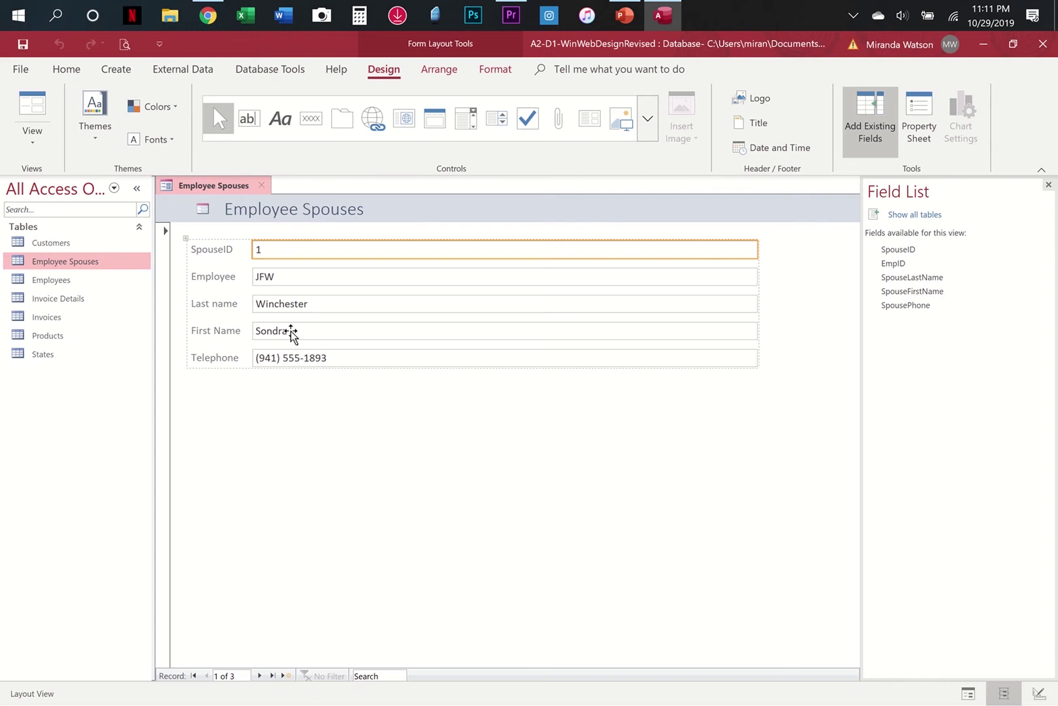
click(1049, 185)
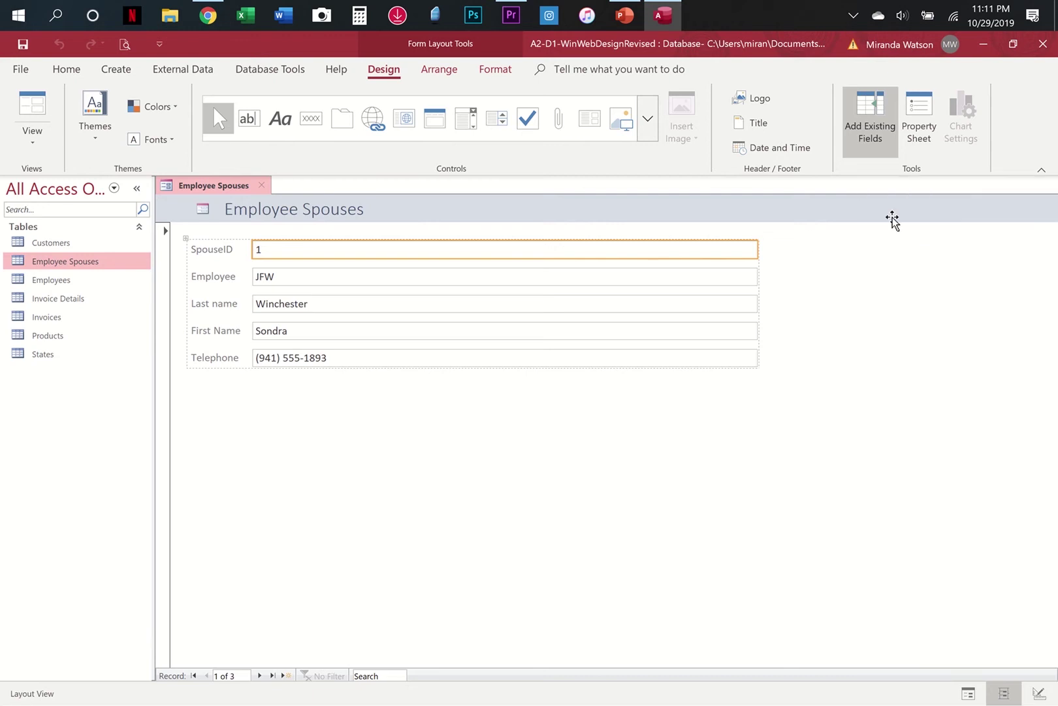
Check the Employee Spouses table's datasheet, then inspect the new form's field entries in Form View.
double_click(111, 265)
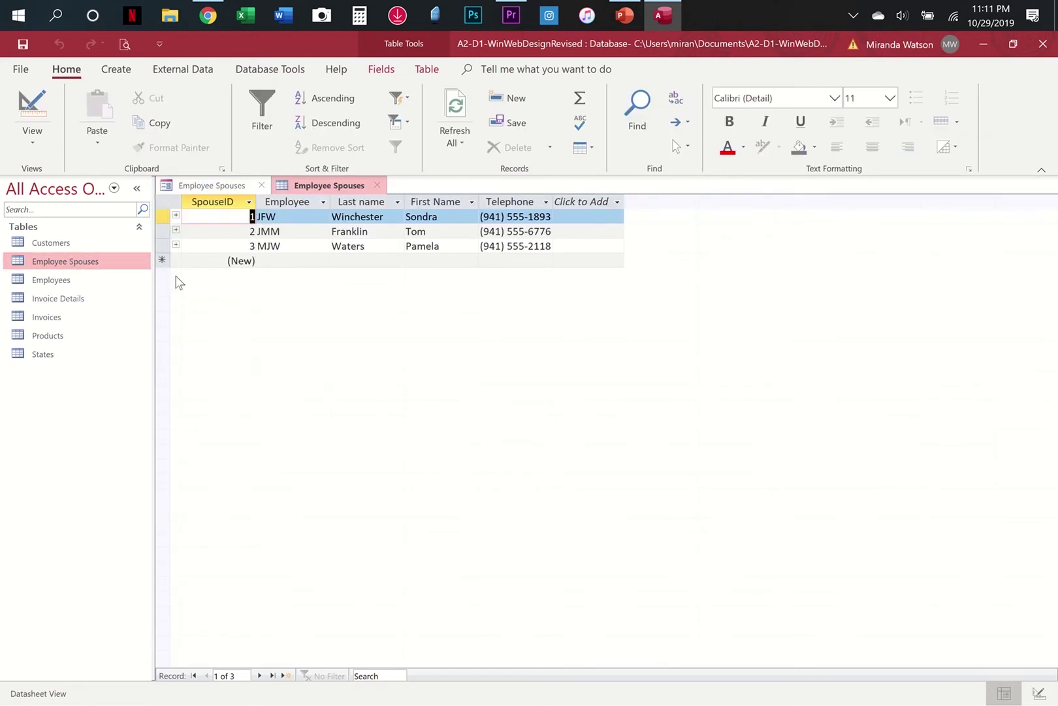
click(384, 185)
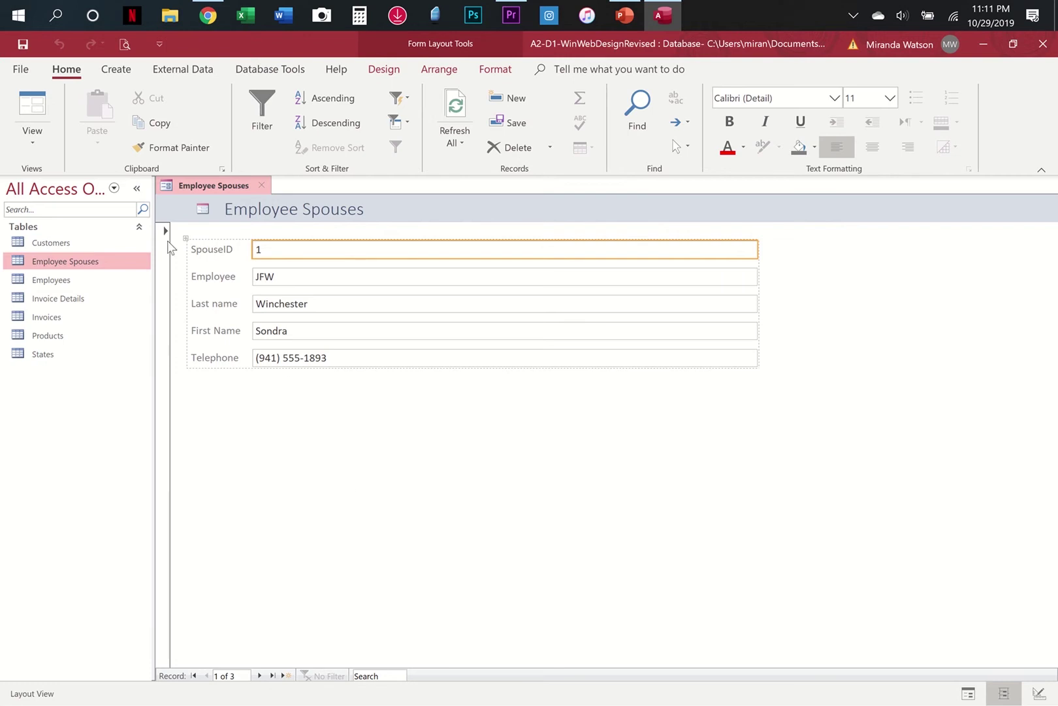
click(38, 143)
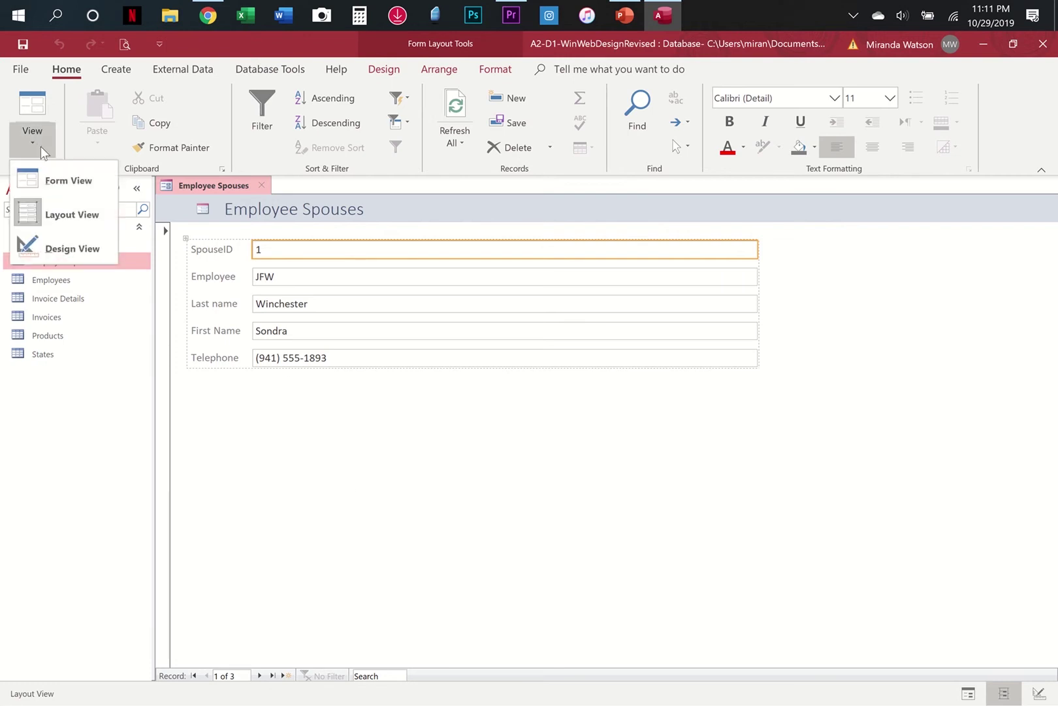
click(60, 181)
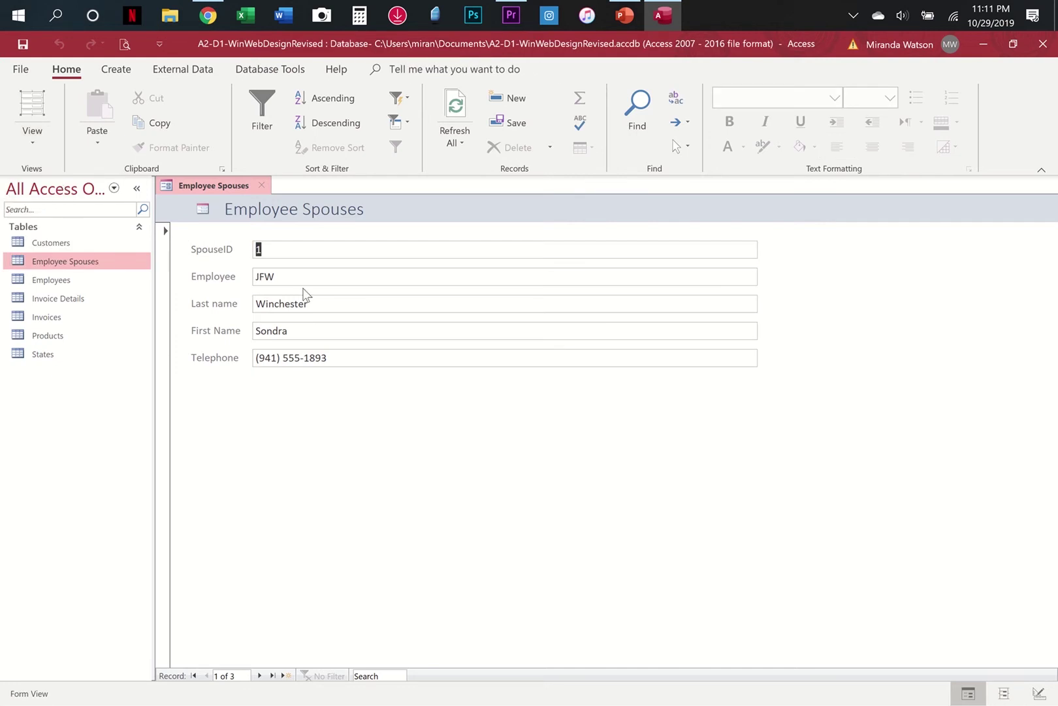
click(293, 327)
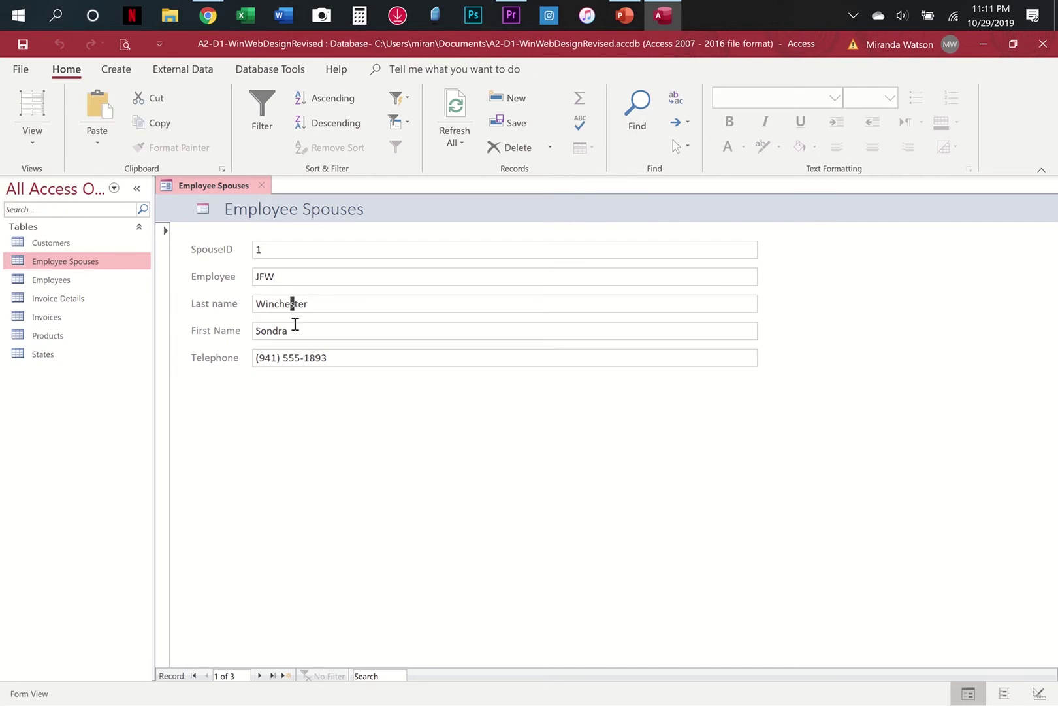
click(320, 355)
Switch the Employee Spouses form to Layout View and examine how its individual field controls are selected.
click(31, 107)
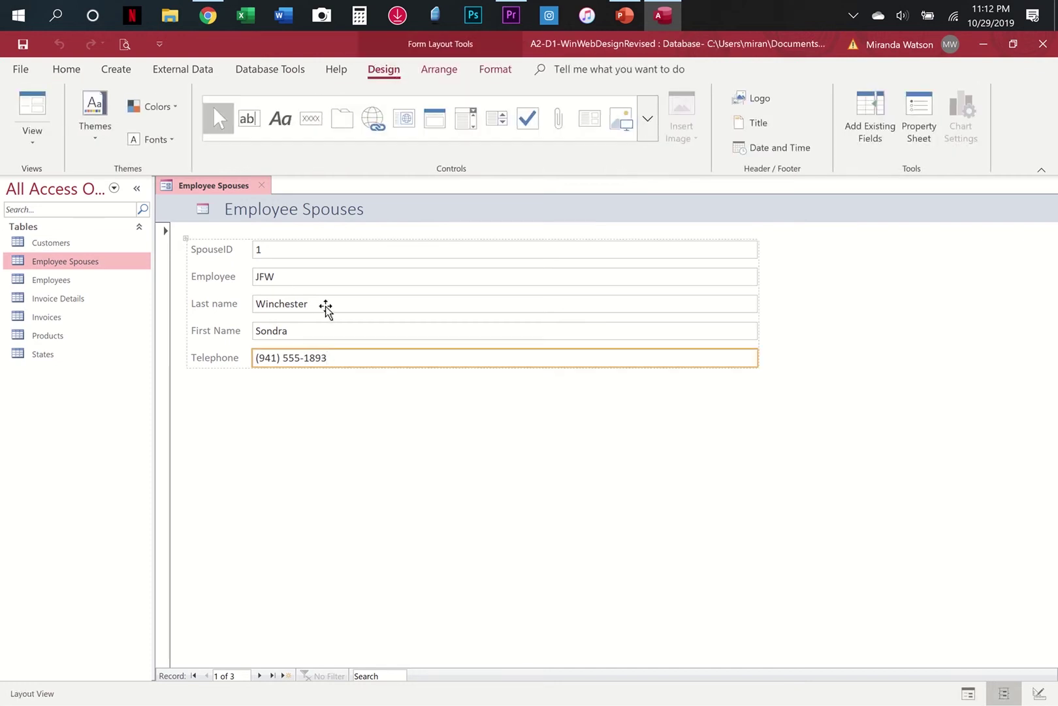
click(316, 280)
click(321, 304)
click(312, 331)
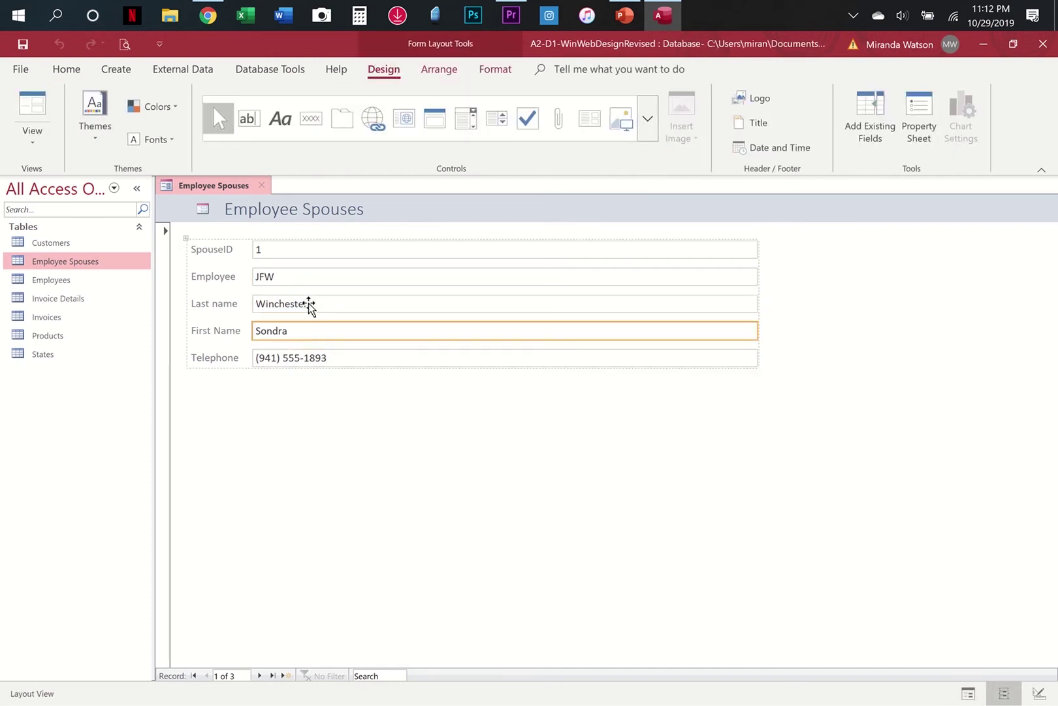
click(309, 304)
click(305, 278)
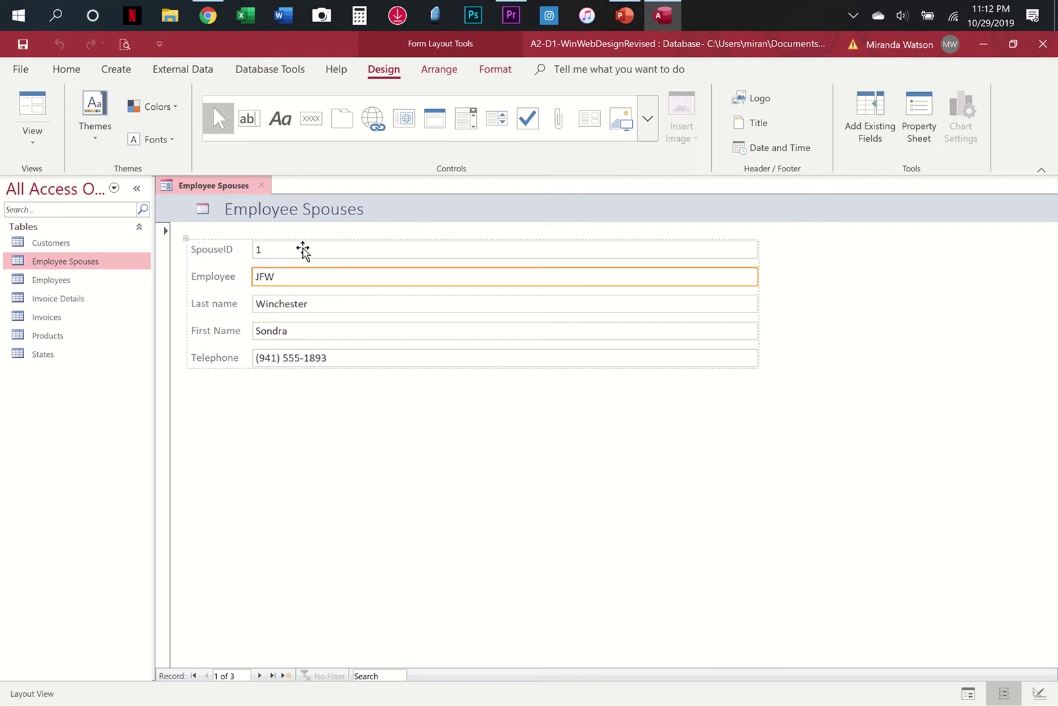
click(303, 248)
click(280, 305)
click(273, 331)
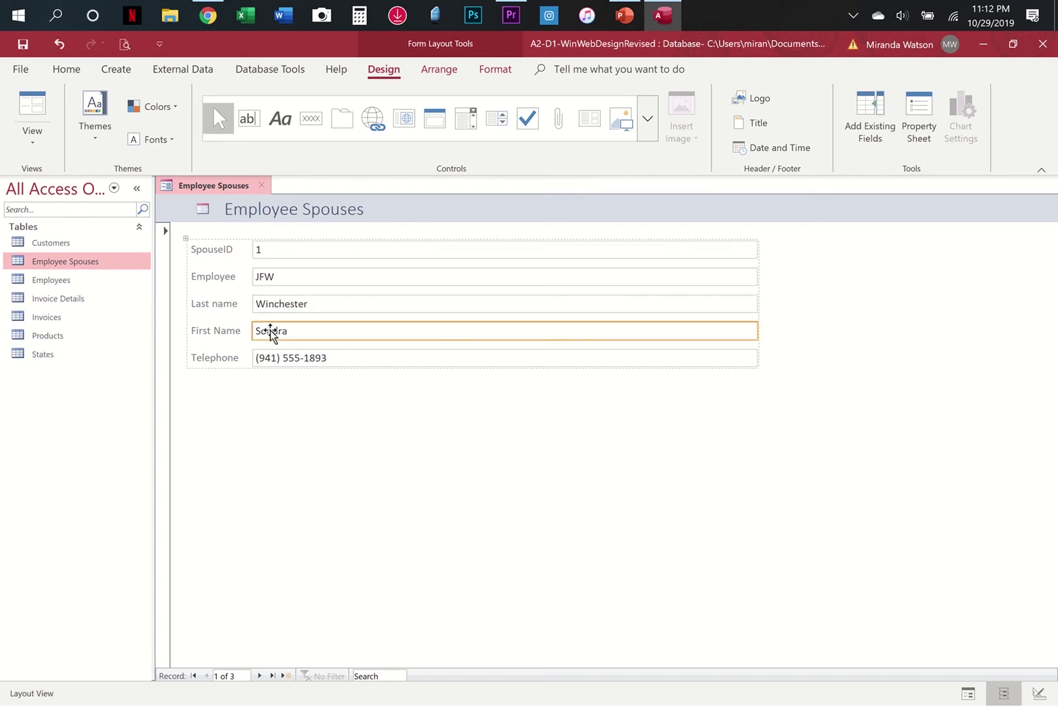
In Form View, browse to record 2 and change the last two digits of its telephone number to 67.
click(32, 105)
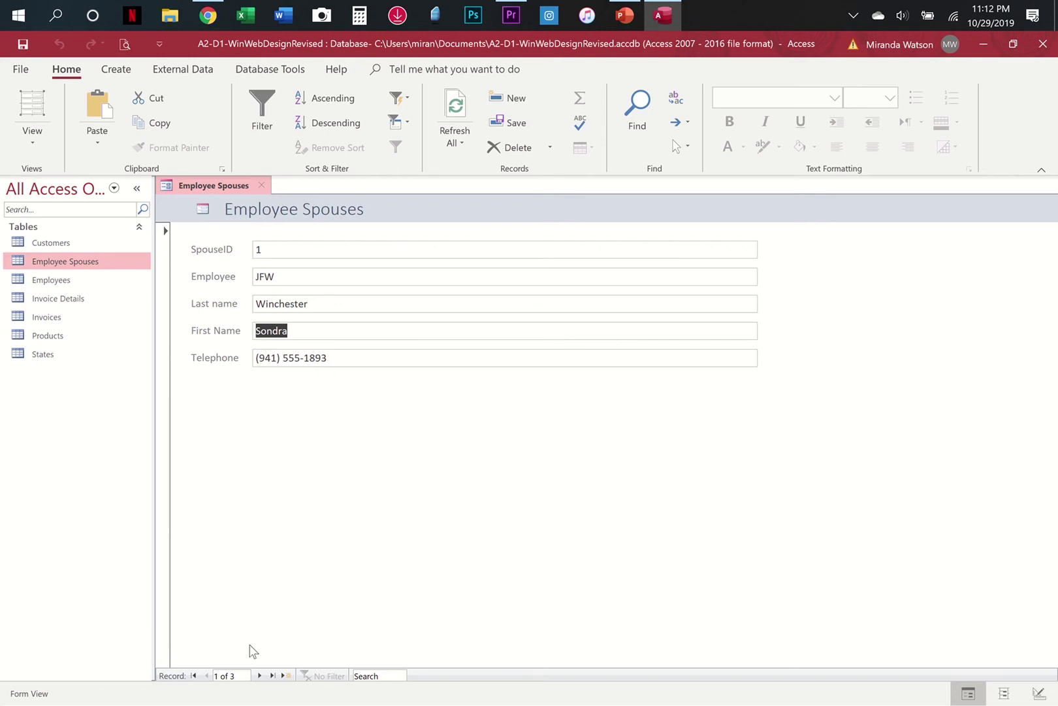
click(259, 676)
click(259, 675)
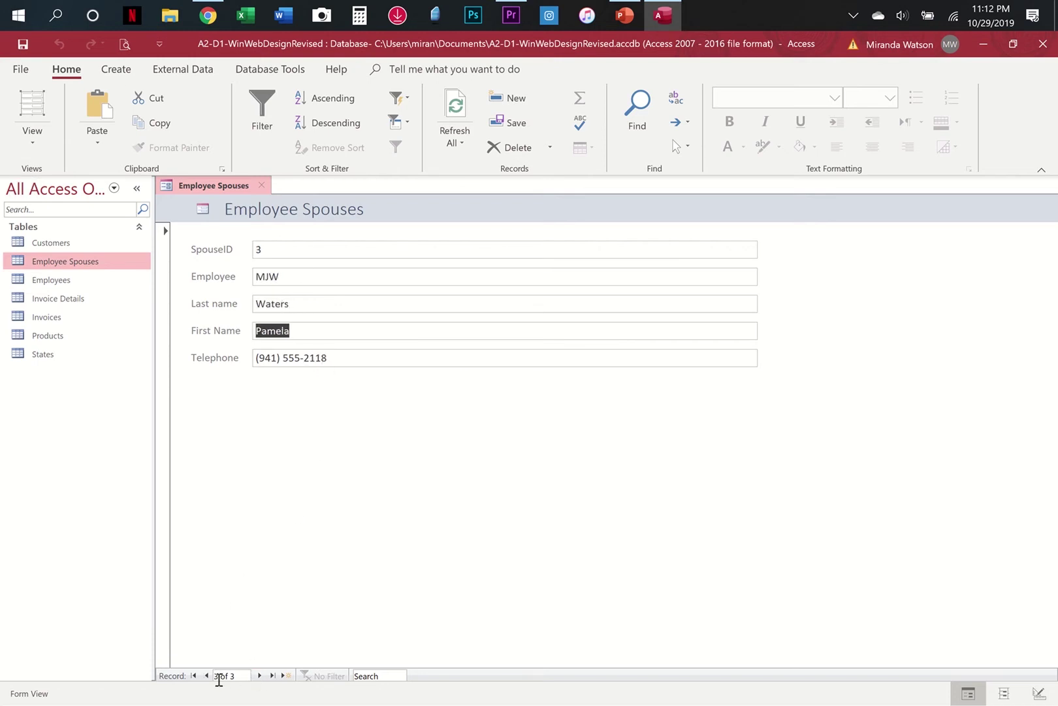
click(207, 675)
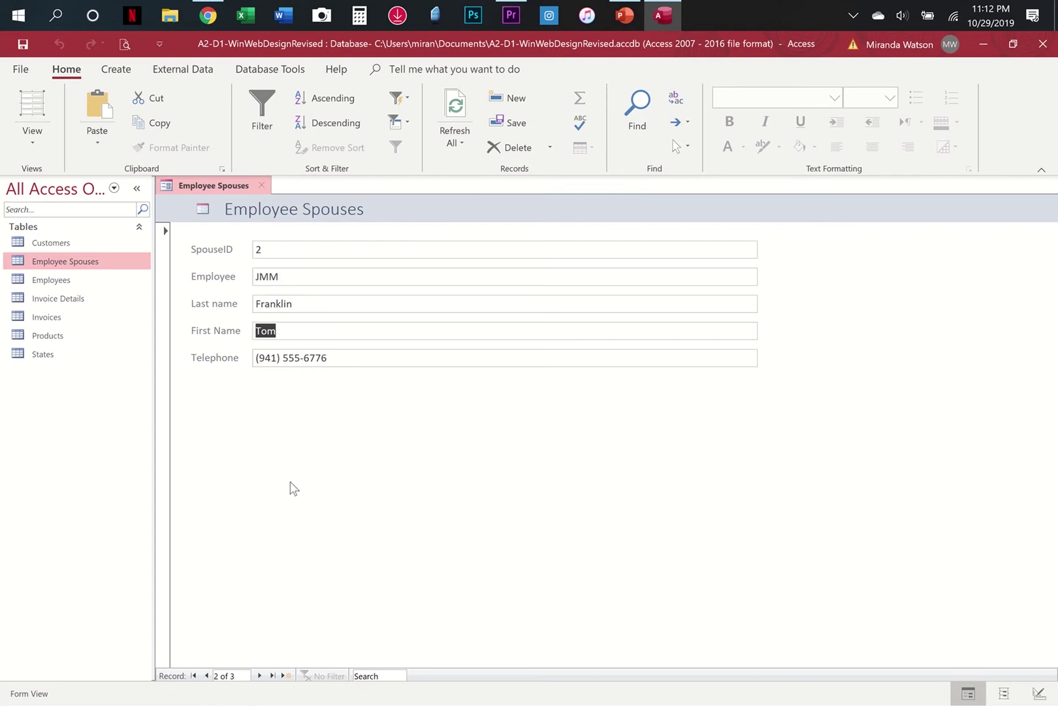
drag(316, 358, 336, 360)
text(67)
click(363, 330)
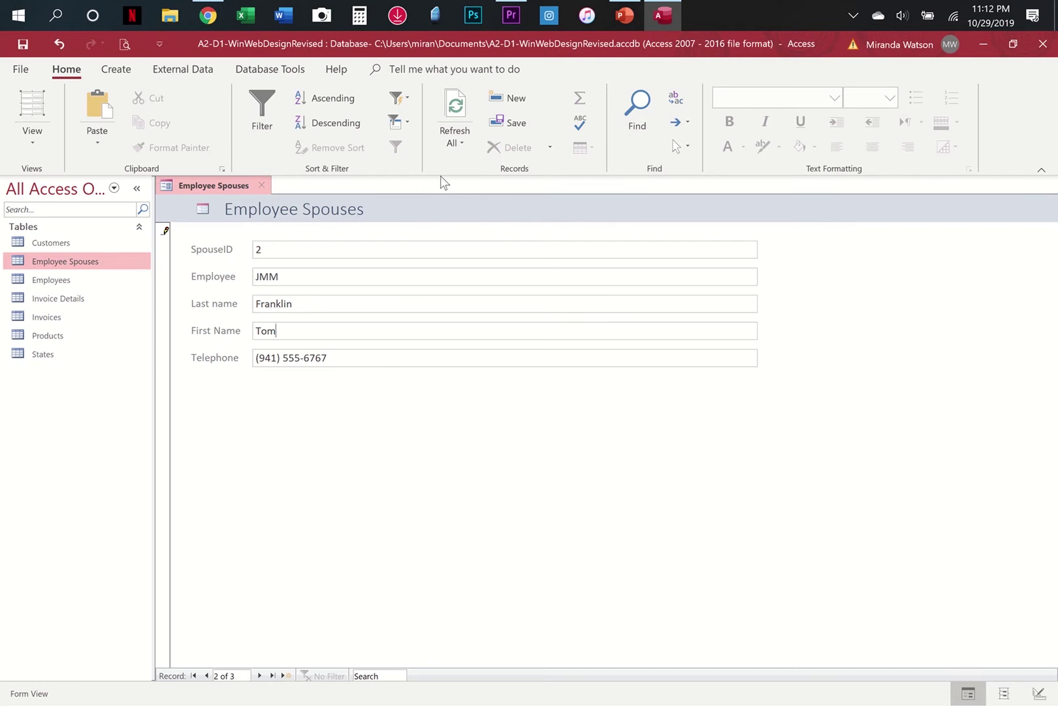
Close the form, saving its design under the name Employee Spouses.
click(262, 185)
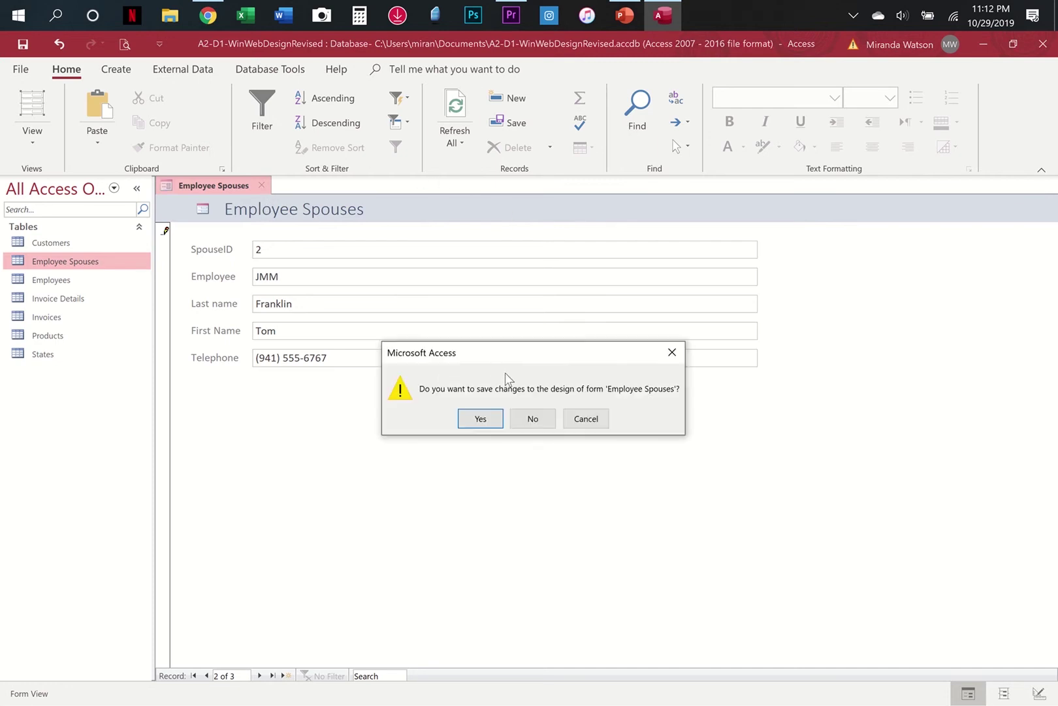
click(472, 422)
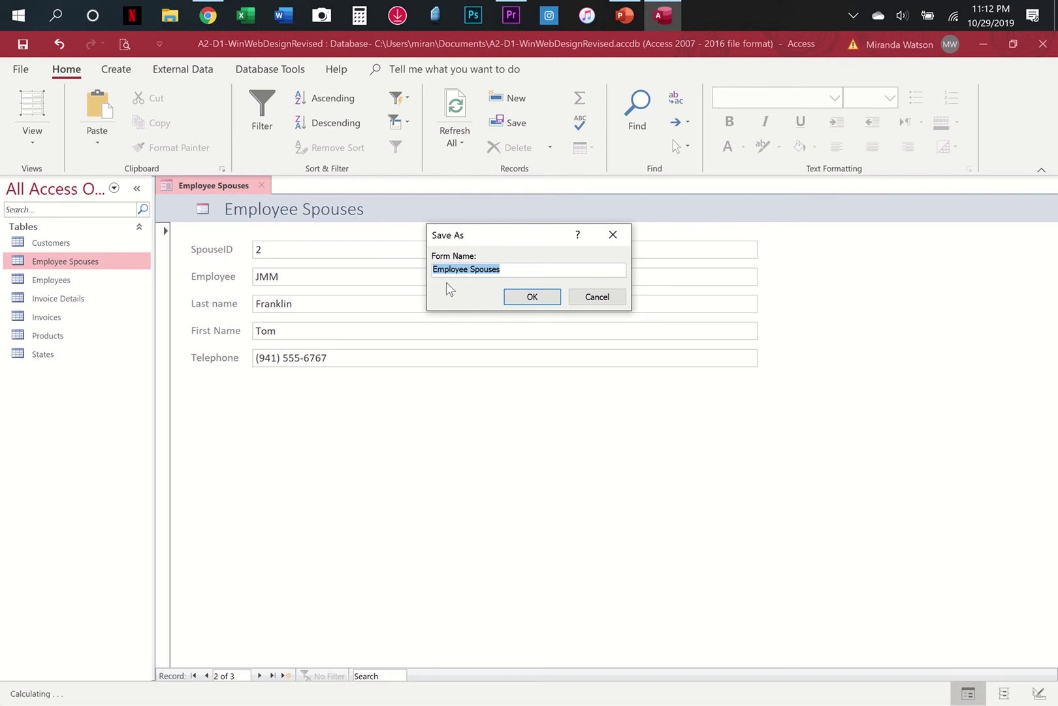
click(533, 297)
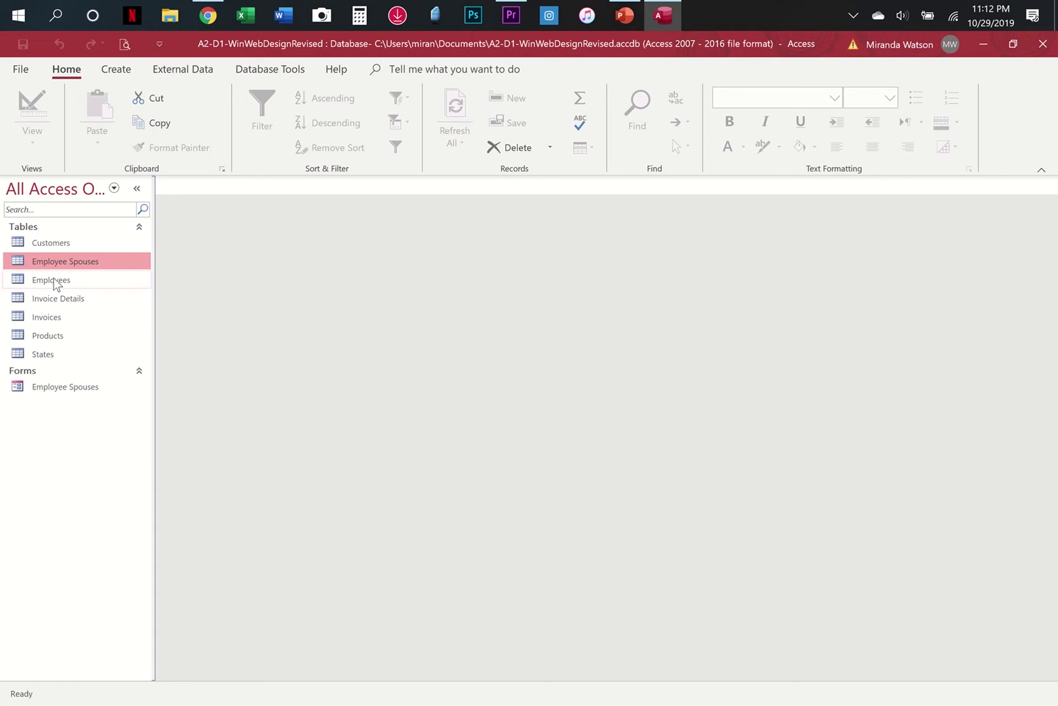
Use the Form Wizard to create a columnar form titled Customers with all Customers table fields, opened for viewing or entering information.
double_click(69, 245)
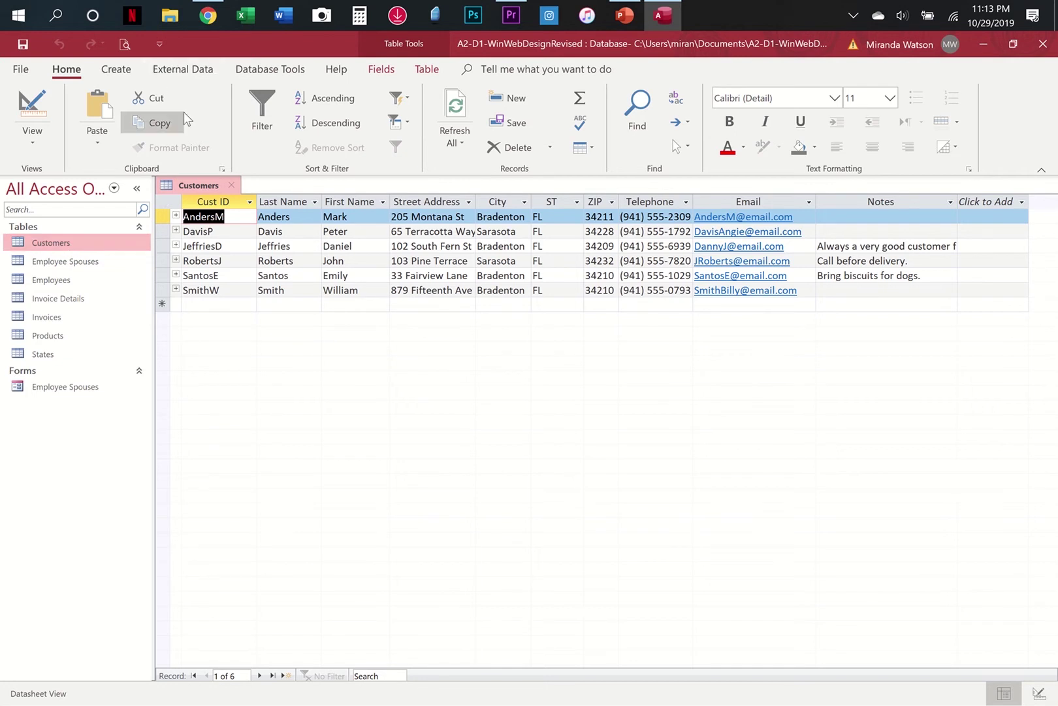
click(234, 186)
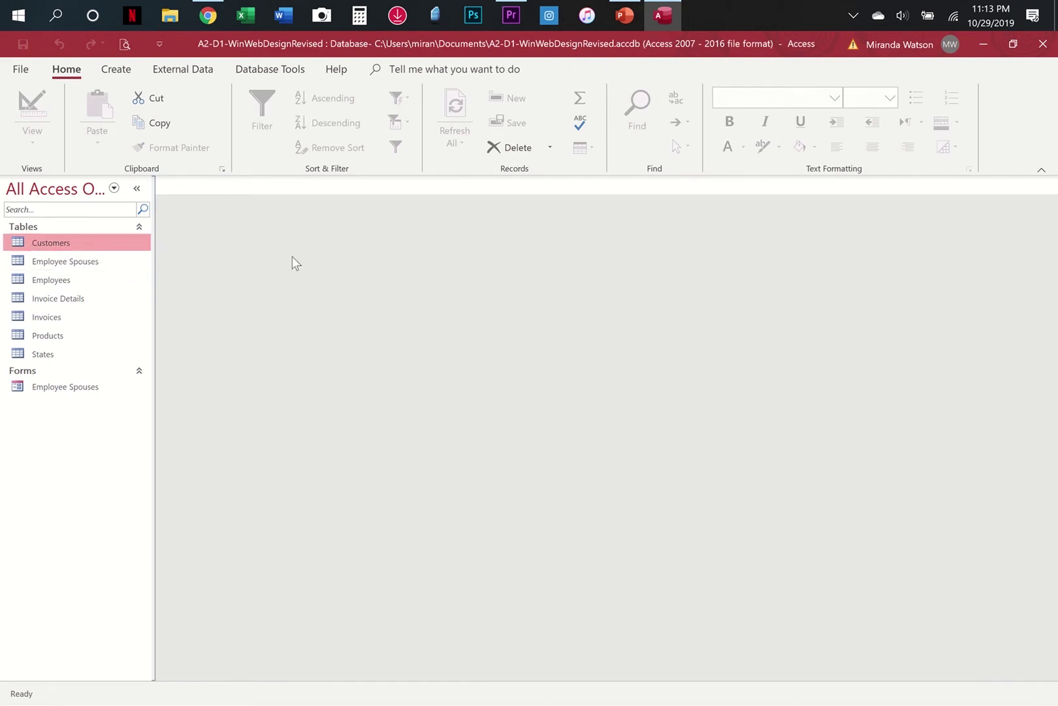
click(116, 71)
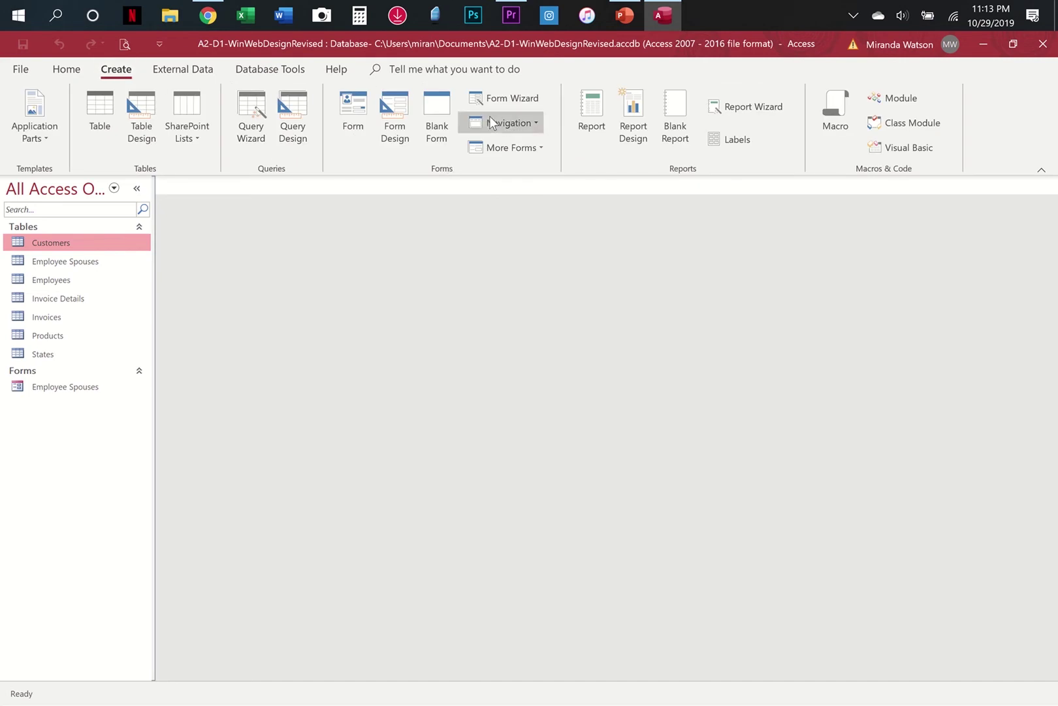
click(536, 99)
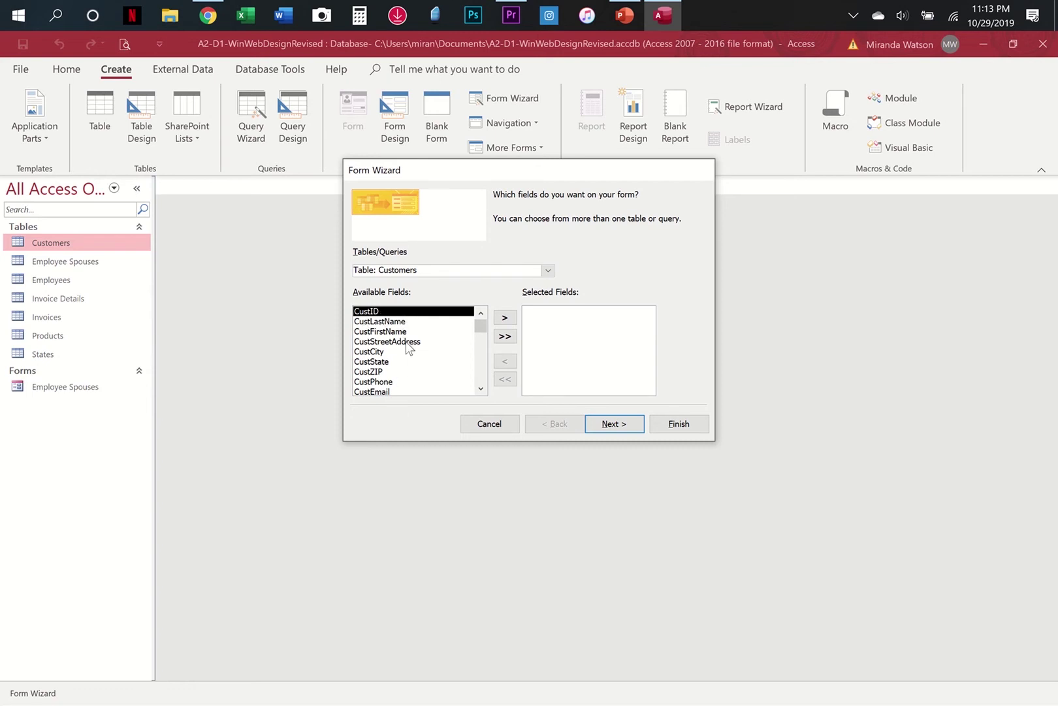
click(505, 336)
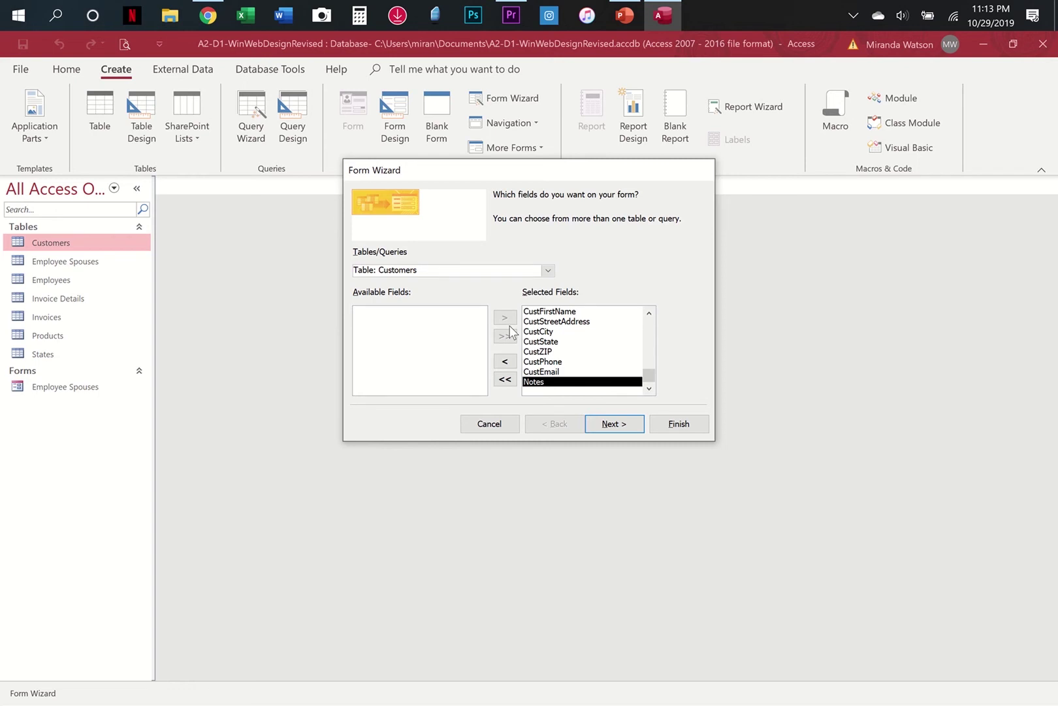
click(618, 426)
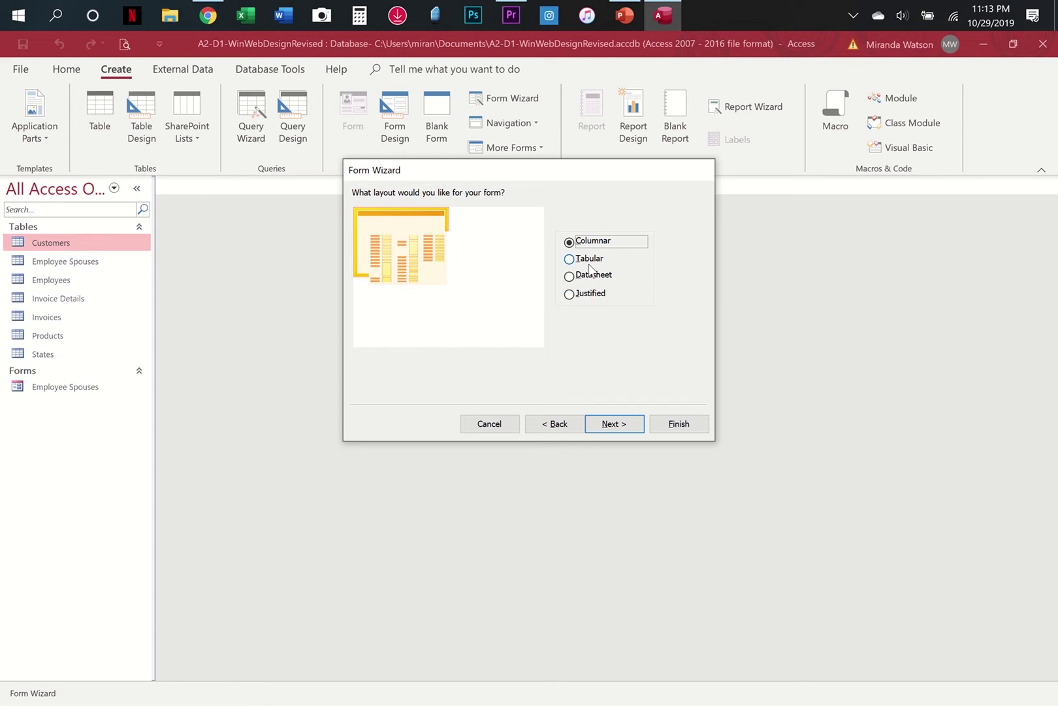
click(617, 423)
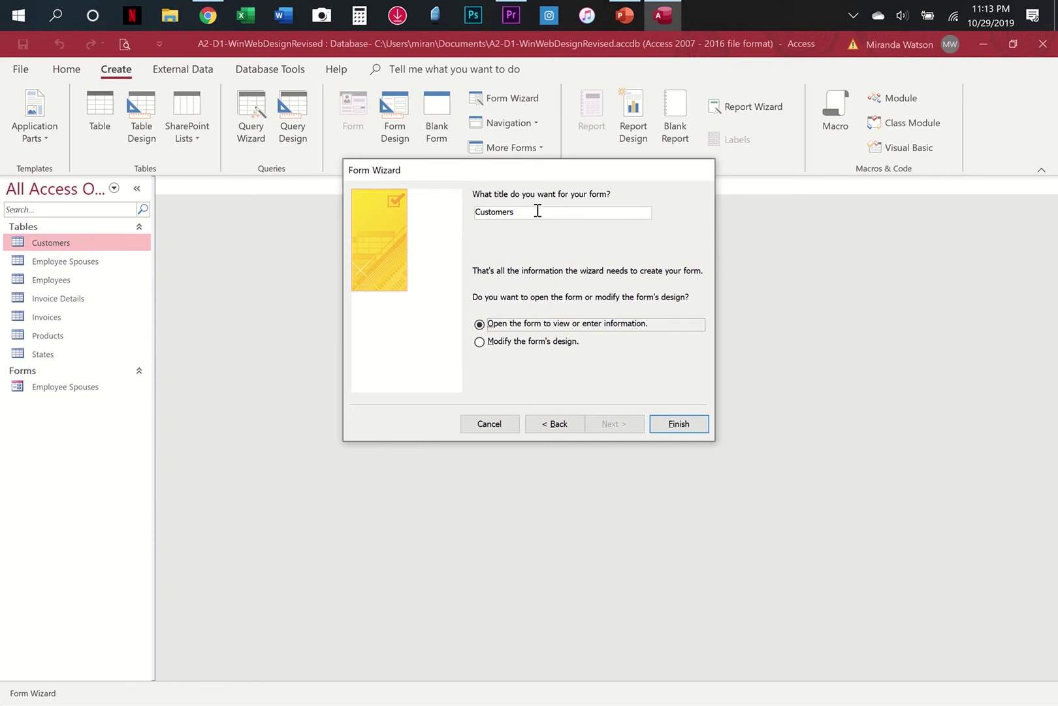
click(679, 424)
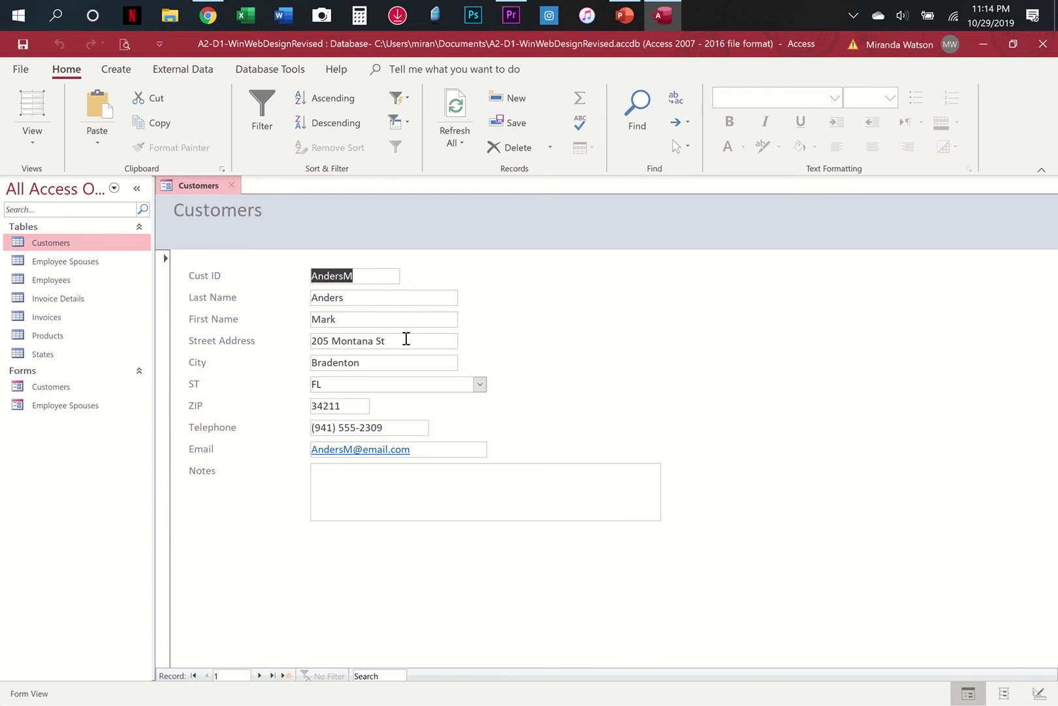
click(406, 338)
click(335, 362)
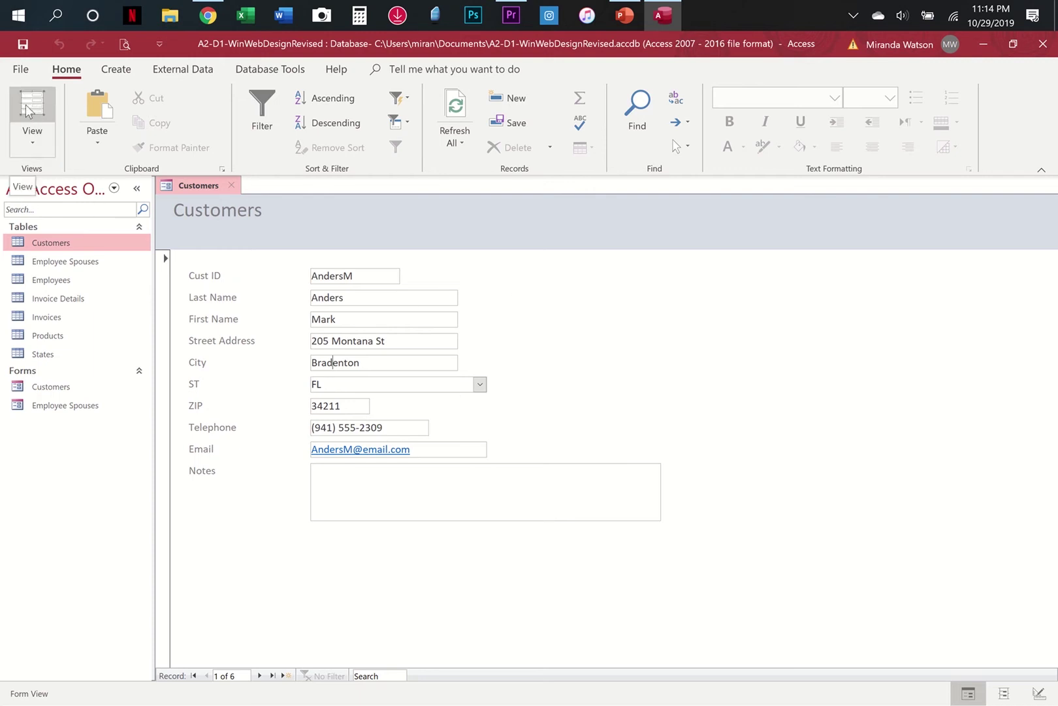
Switch the Customers form to Layout View and select several field boxes one by one, from Cust ID to City.
click(34, 141)
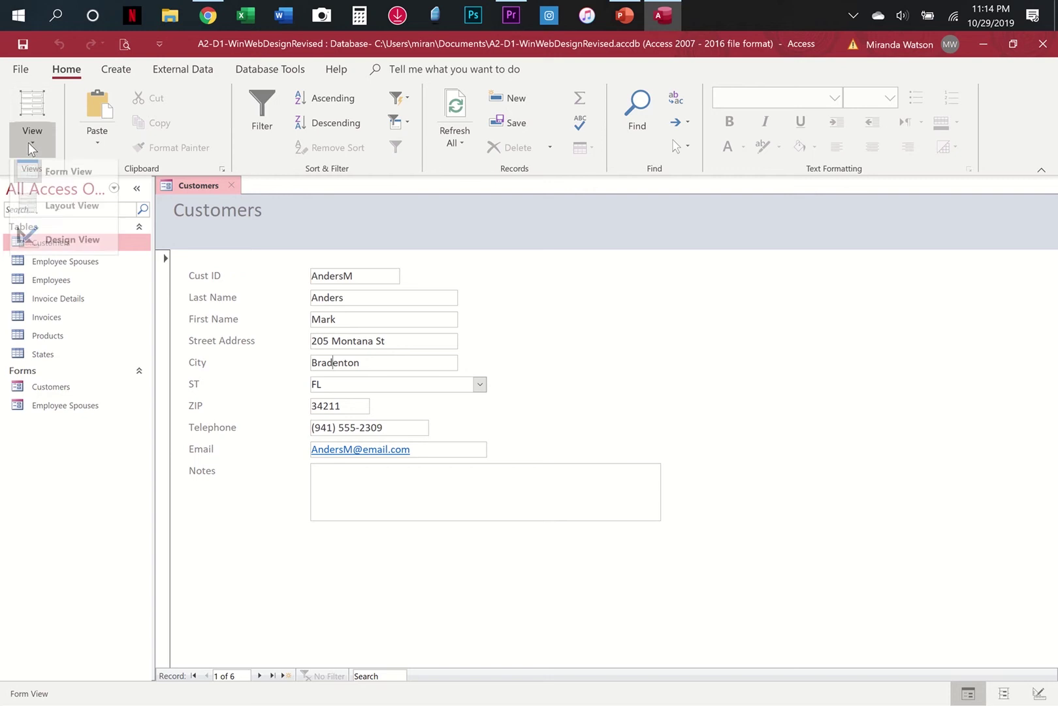
click(28, 107)
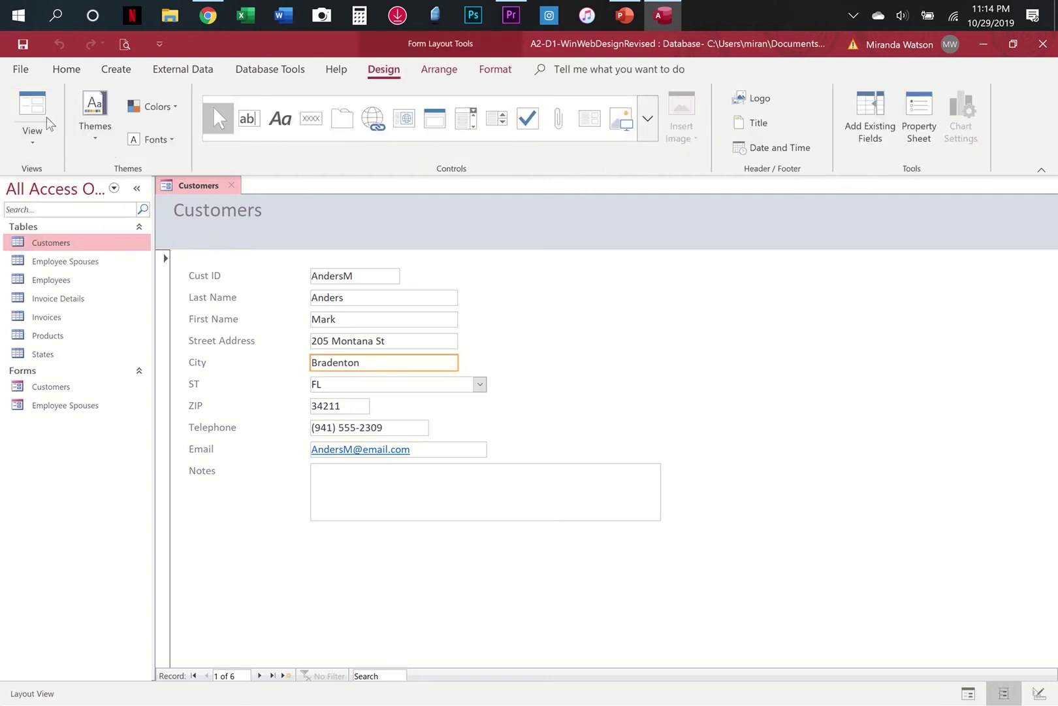
click(330, 277)
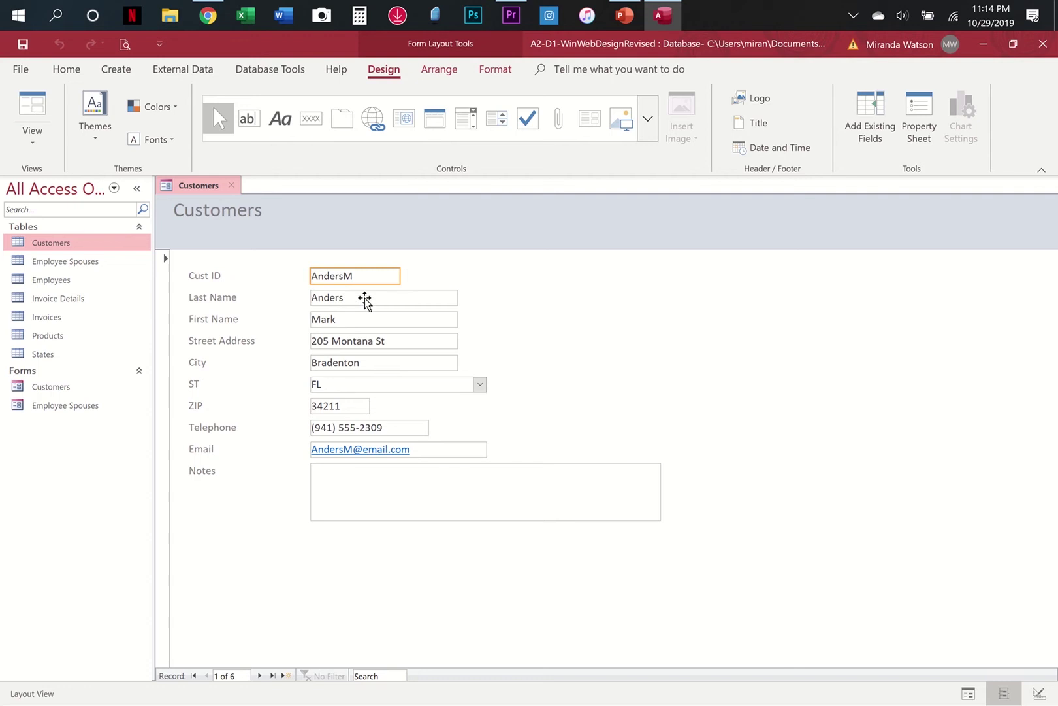
click(366, 299)
click(353, 320)
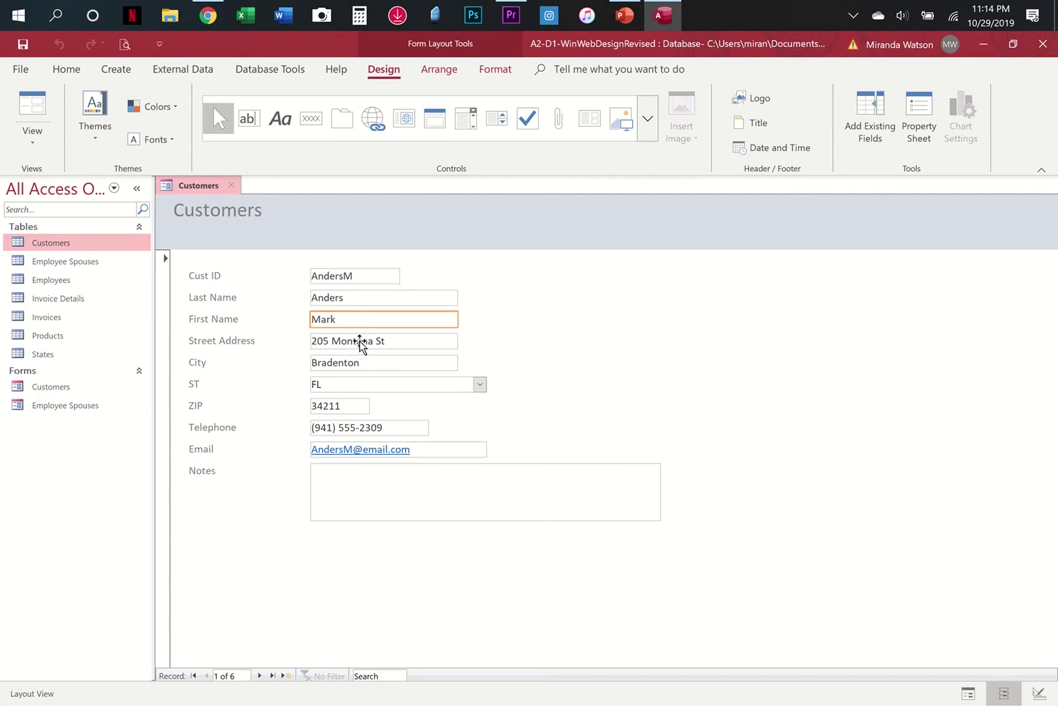
click(356, 347)
click(352, 361)
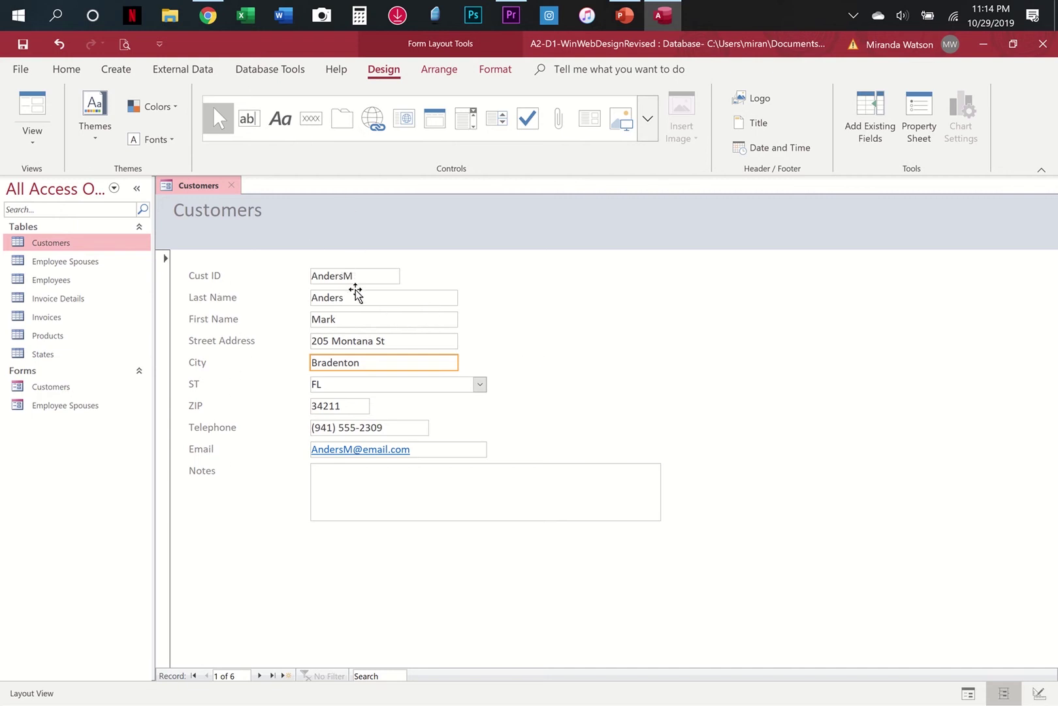
Shorten the Street Address label on the Customers form to Street.
click(241, 343)
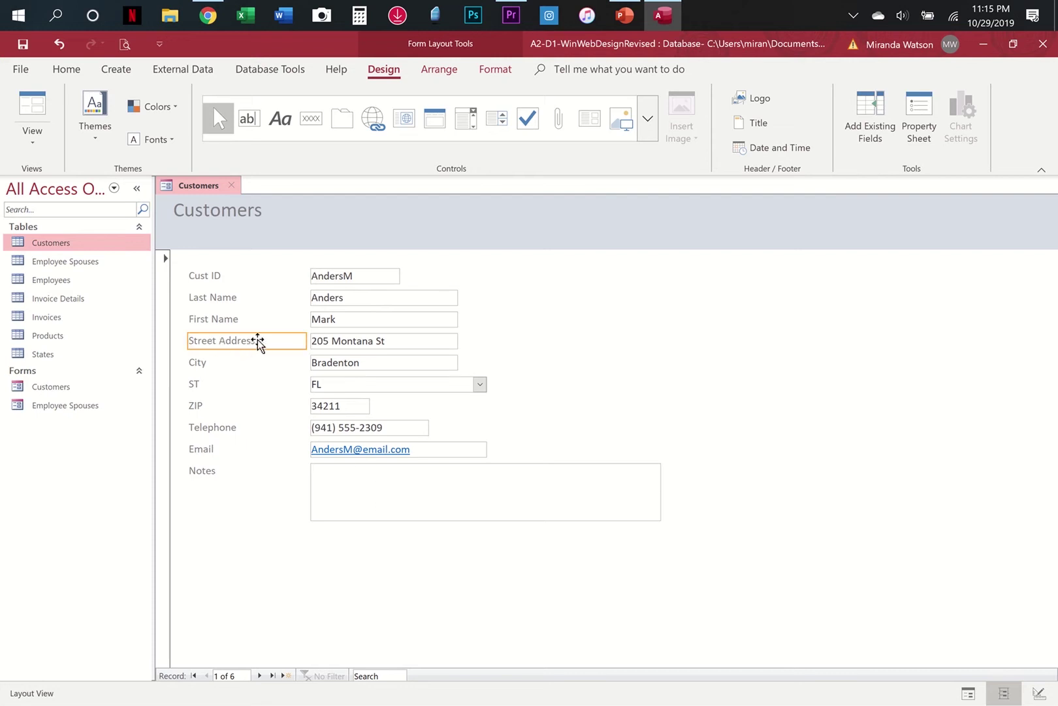
click(269, 340)
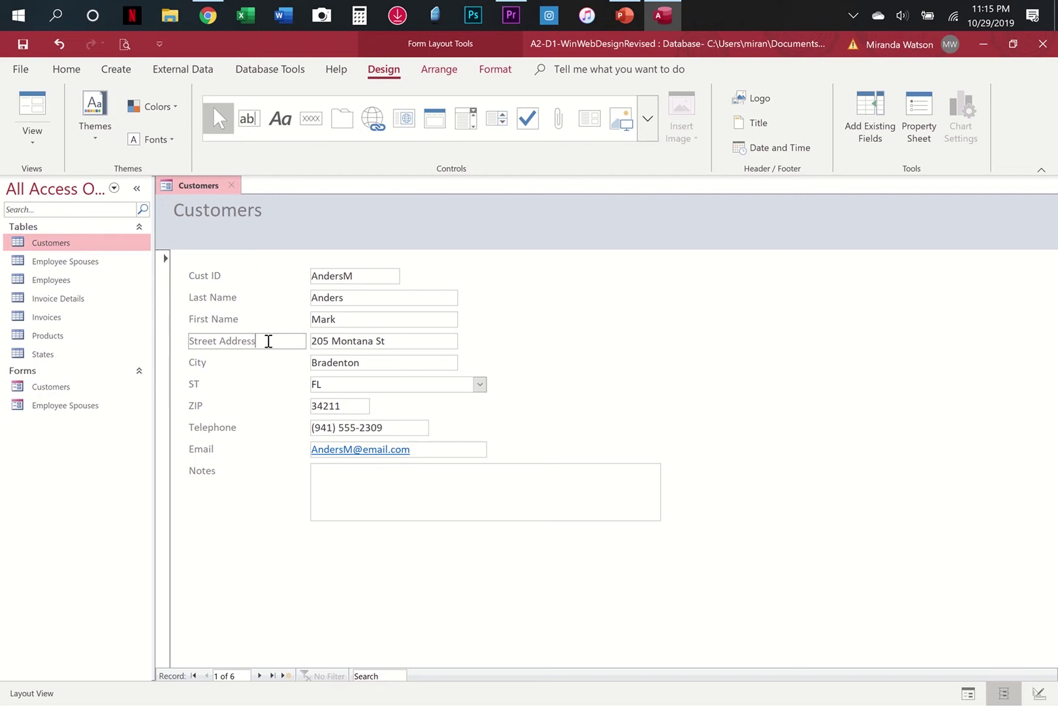
key(BackSpace)
key(BackSpace)
key(BackSpace)
key(BackSpace)
key(BackSpace)
key(BackSpace)
key(BackSpace)
key(BackSpace)
key(Return)
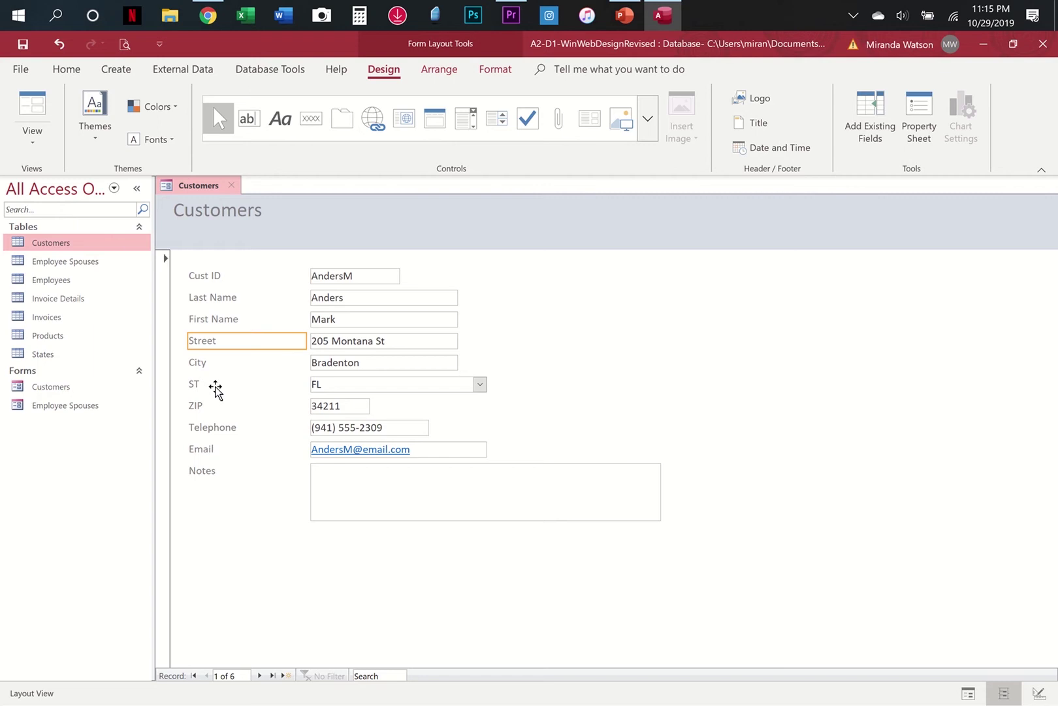
Rename the ST label to State and the ZIP label to Zip.
click(215, 389)
click(215, 385)
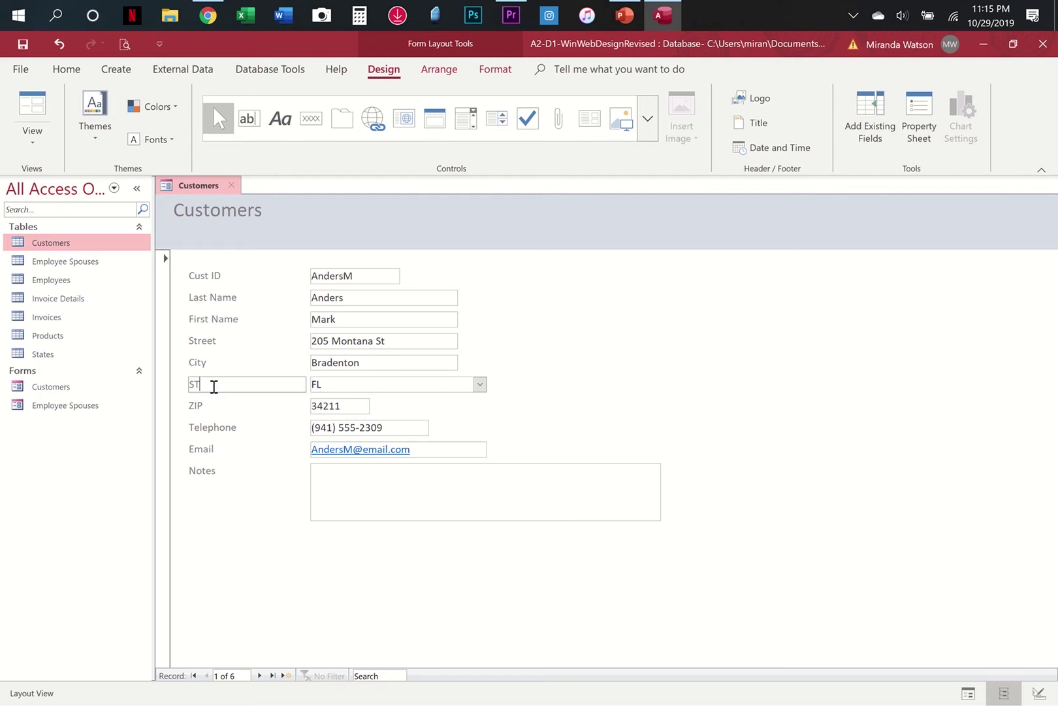
text(tate)
click(277, 406)
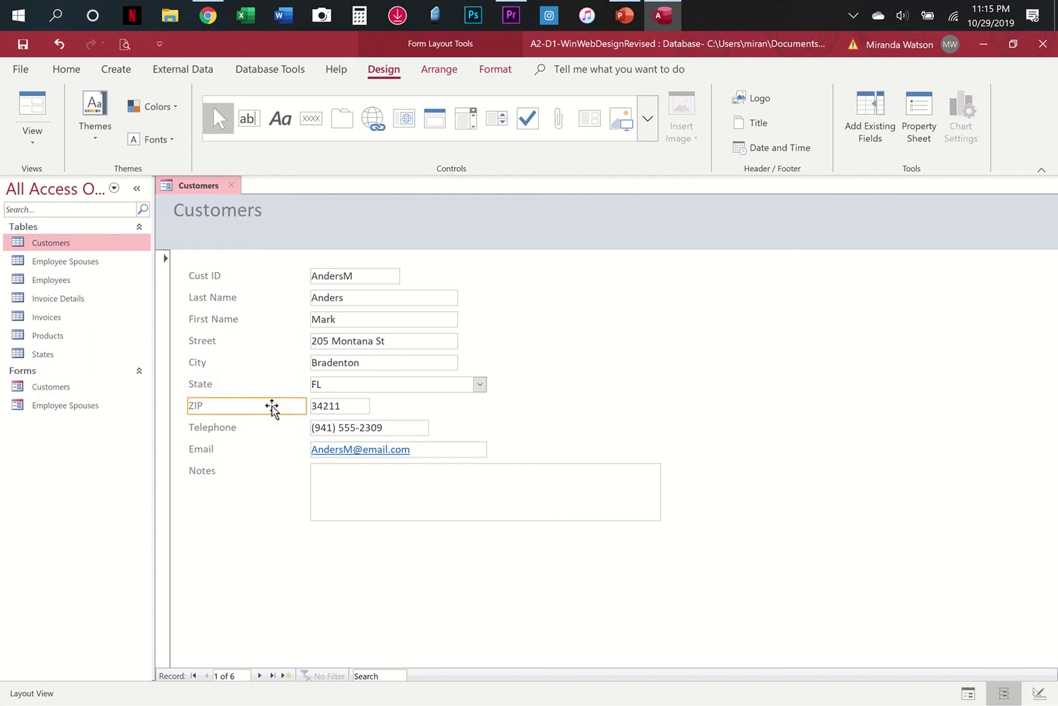
click(243, 407)
key(BackSpace)
key(BackSpace)
text(ip)
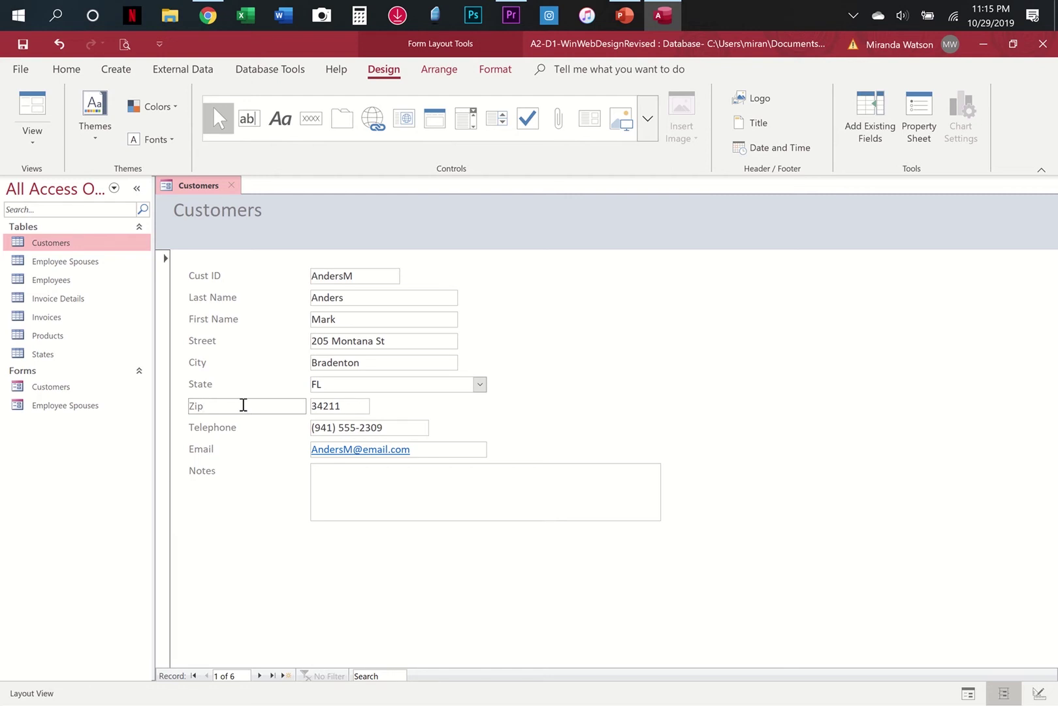
Narrow the Notes box to the width of the Email box, and shrink the State combo box to fit its two-letter code.
click(390, 496)
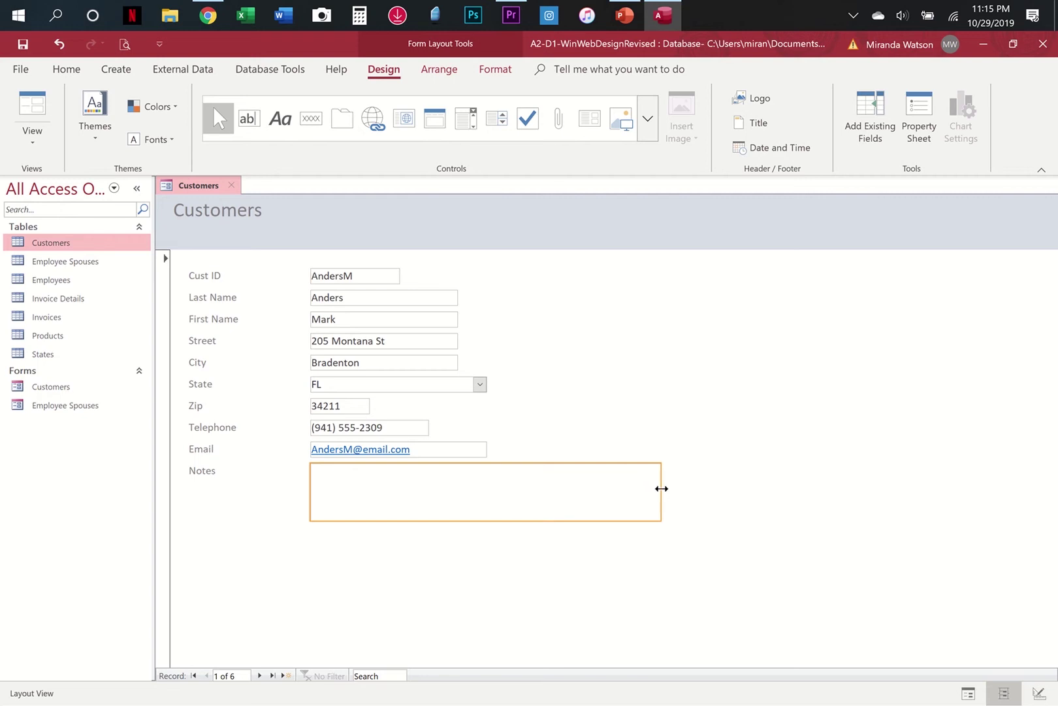
drag(662, 488, 491, 503)
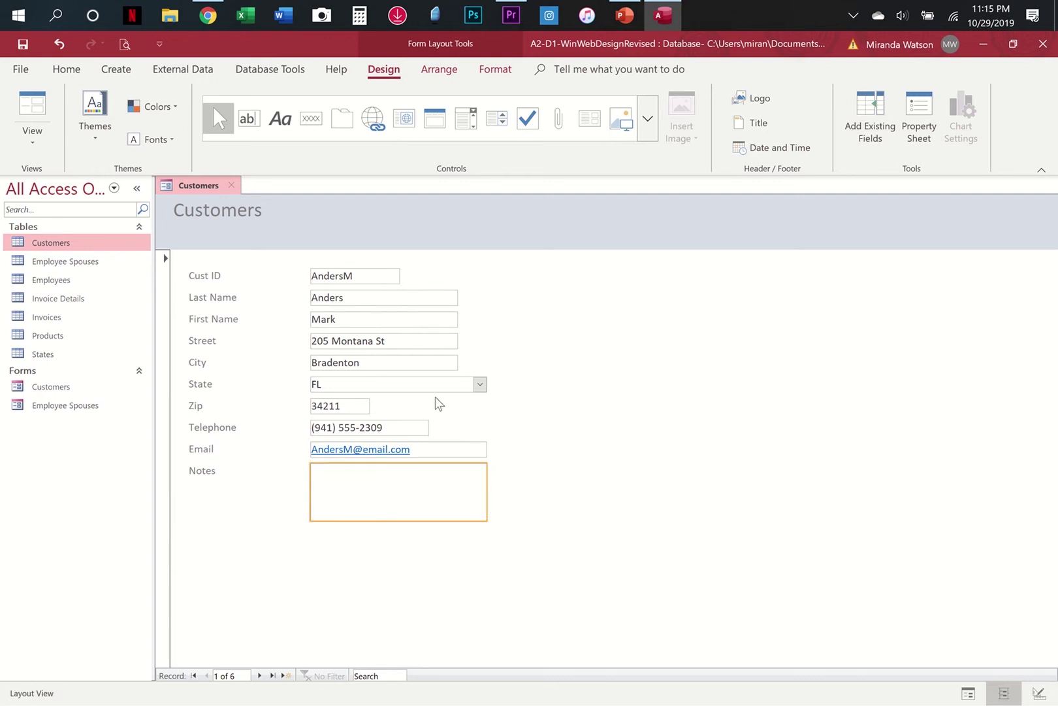
click(405, 387)
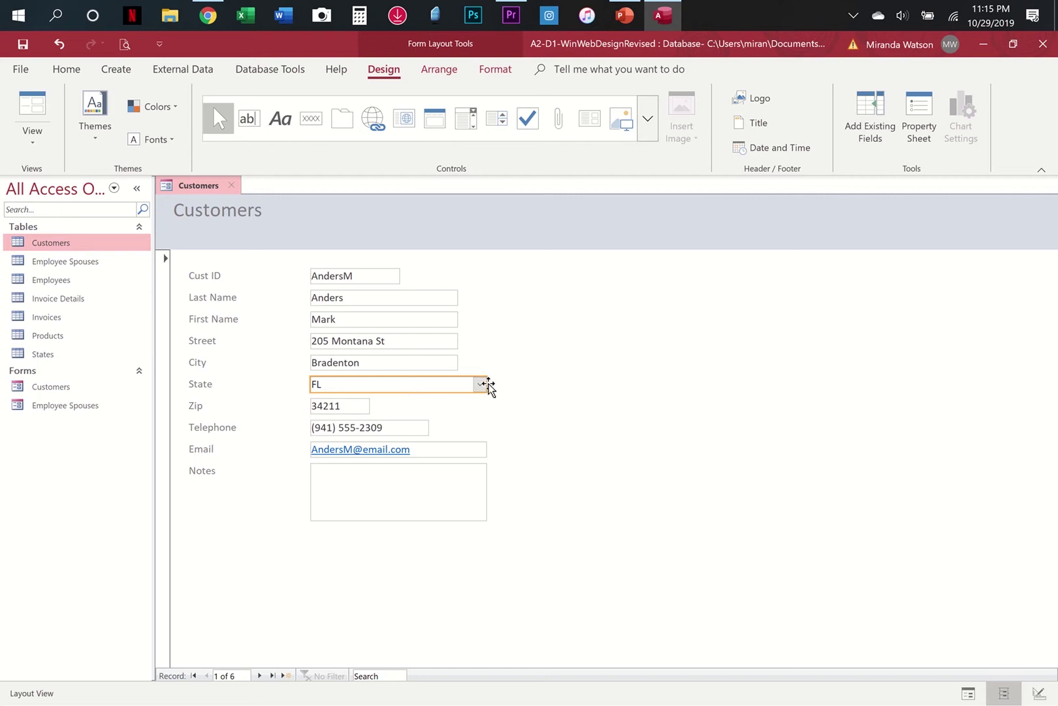
drag(487, 384, 350, 384)
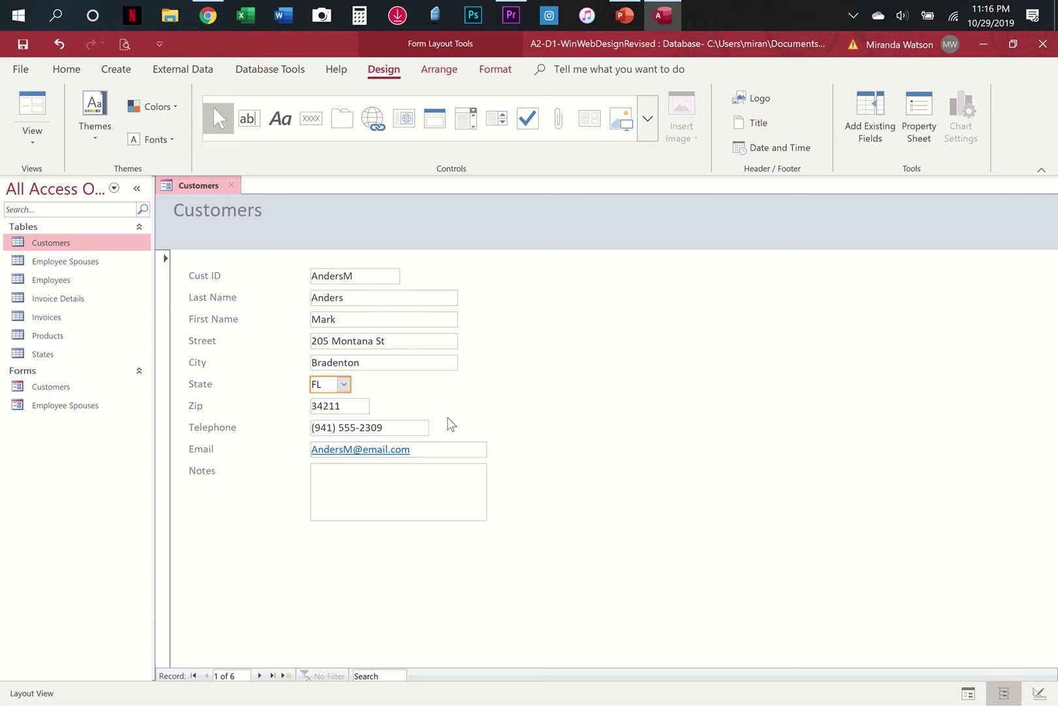
click(348, 487)
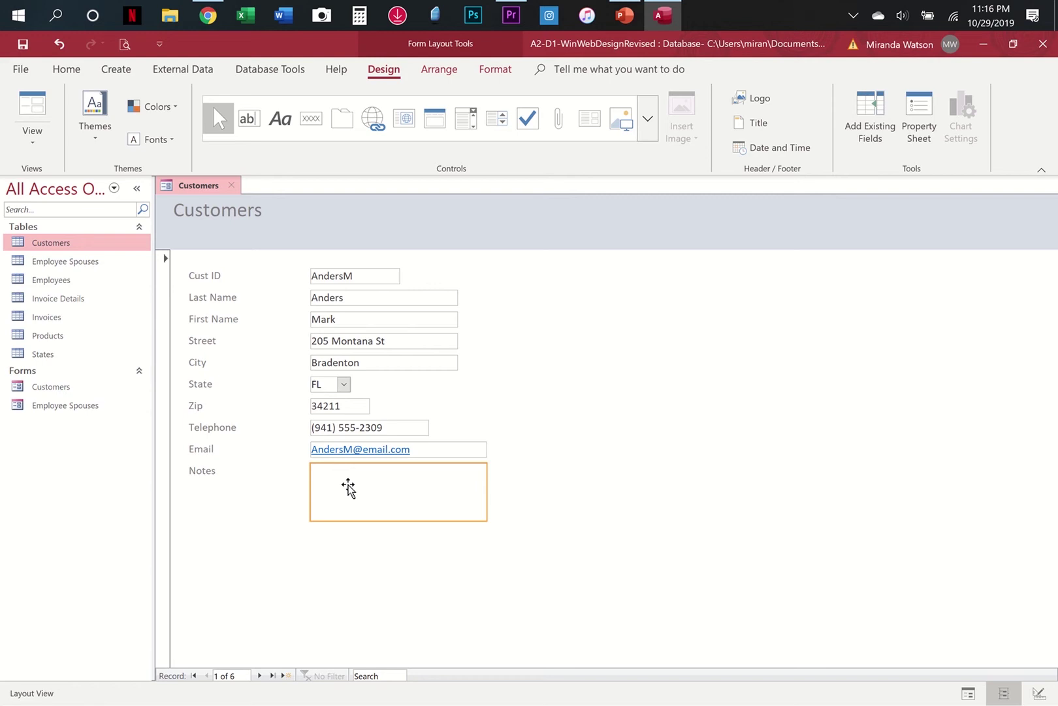
shift+click(369, 448)
shift+click(366, 426)
shift+click(344, 407)
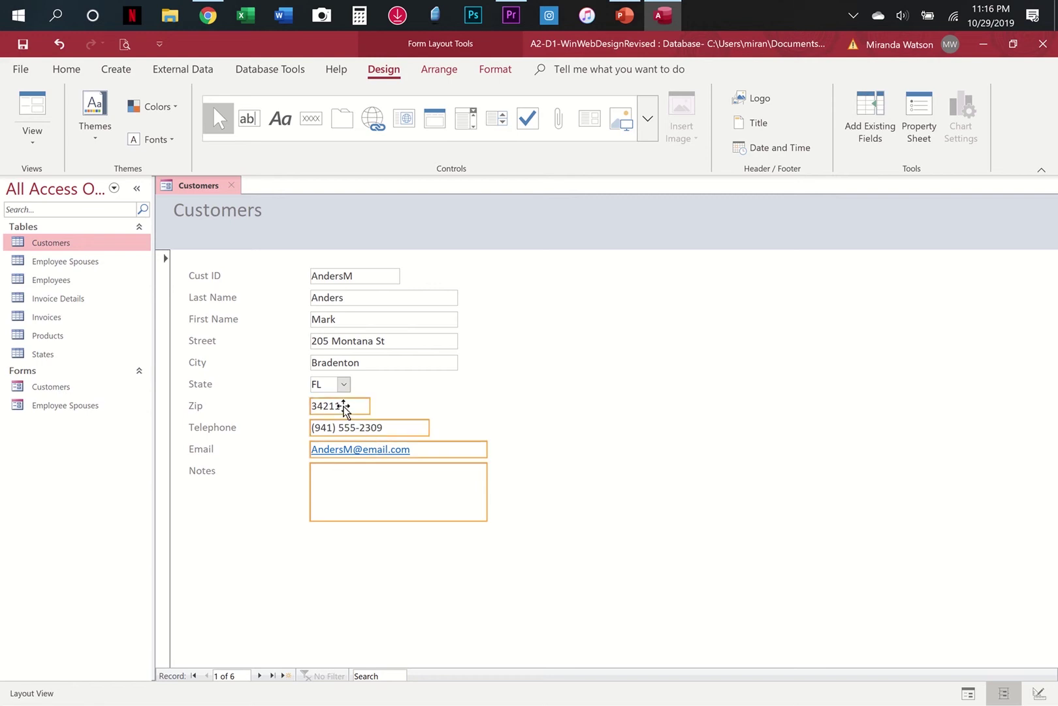
shift+click(326, 384)
shift+click(340, 361)
shift+click(351, 338)
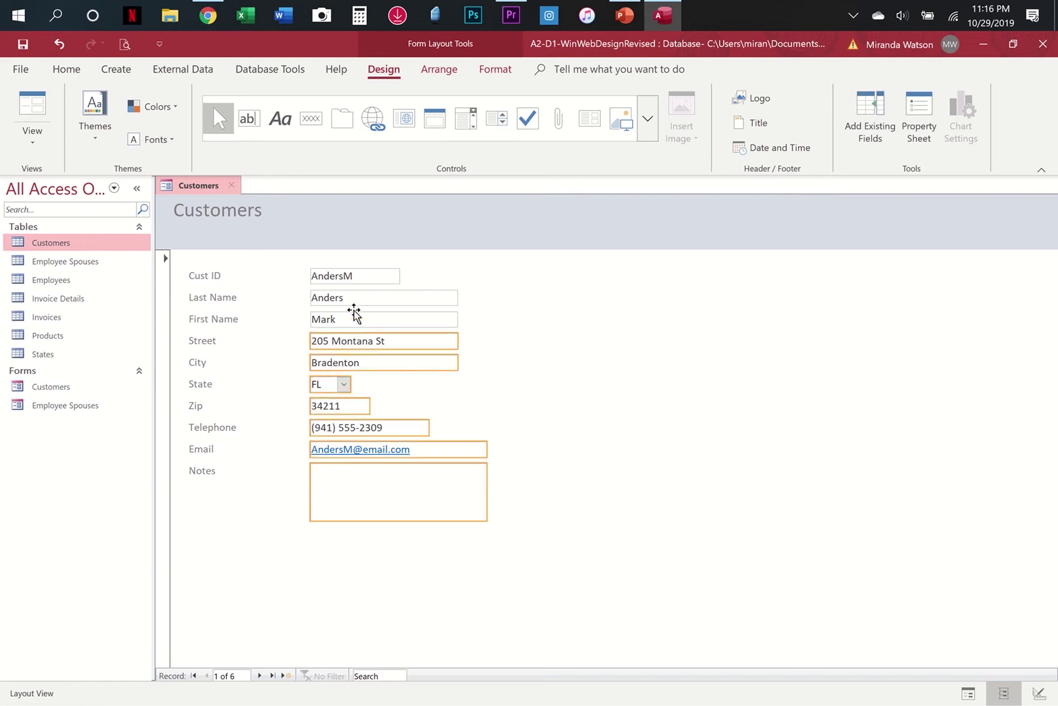
click(350, 279)
Move all ten field boxes together, from Cust ID to Notes, horizontally until they sit close beside their labels.
click(365, 480)
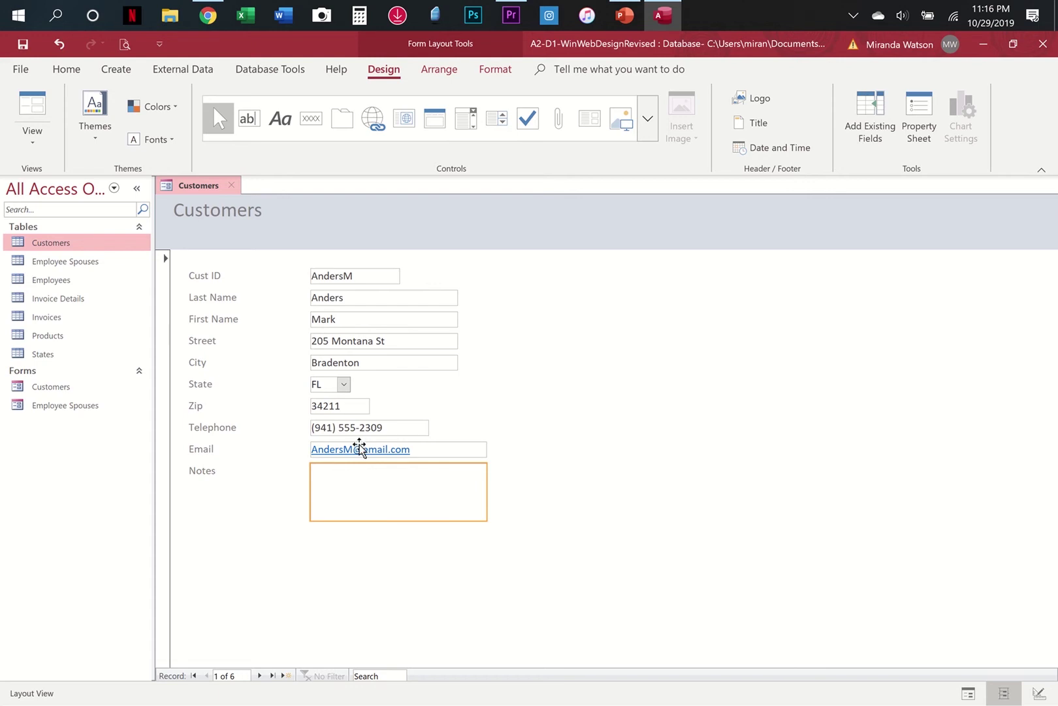
shift+click(359, 450)
shift+click(344, 429)
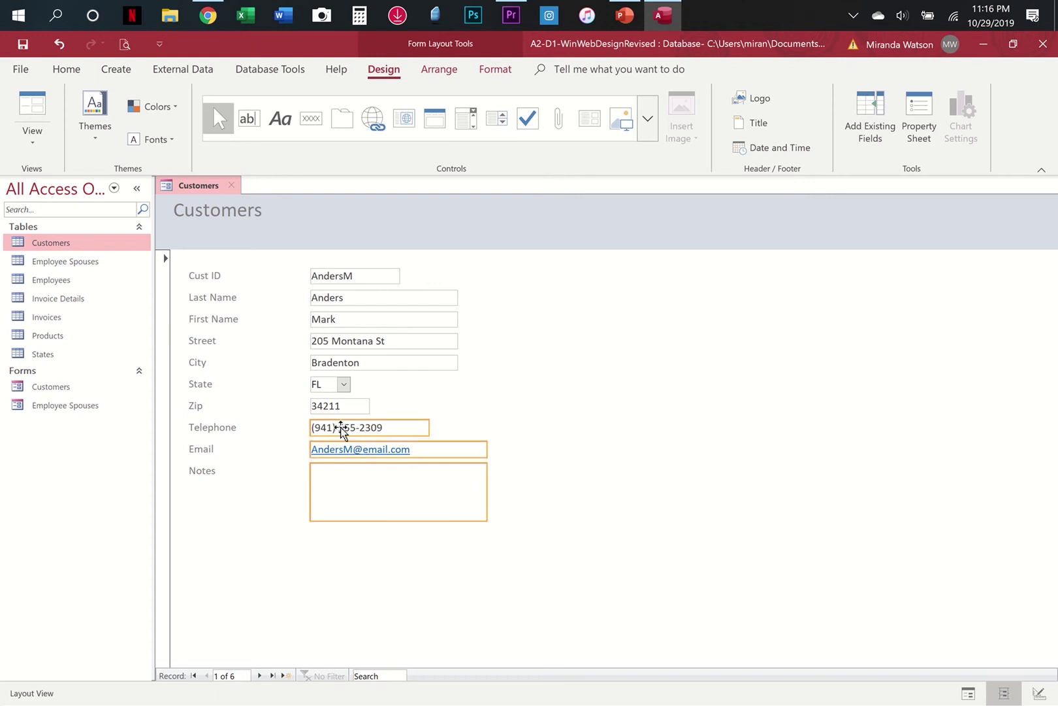
shift+click(338, 407)
shift+click(334, 386)
shift+click(337, 361)
shift+click(340, 339)
shift+click(335, 319)
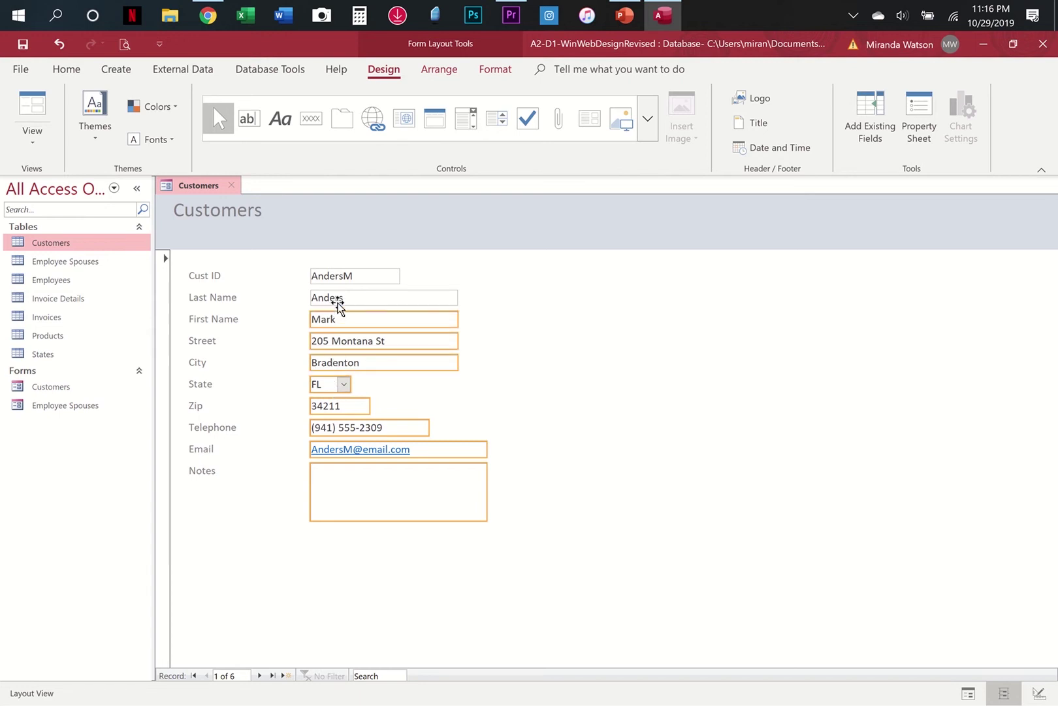
shift+click(338, 300)
shift+click(338, 280)
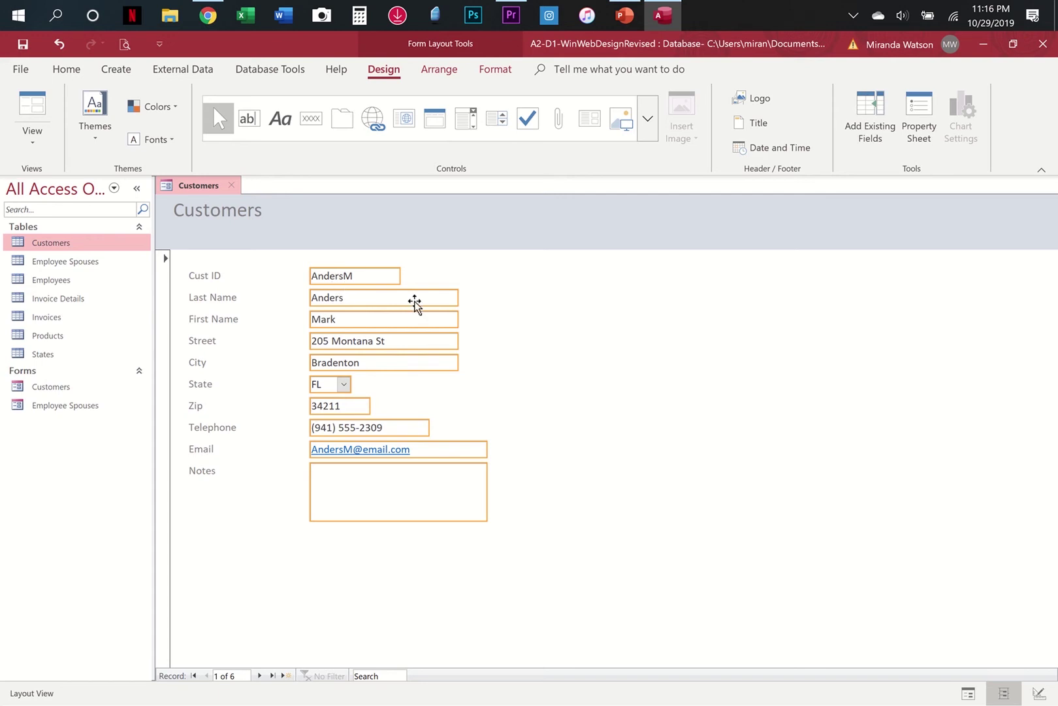
key(Left)
key(Left)
key(Left)
key(Left)
key(Left)
key(Left)
key(Left)
key(Left)
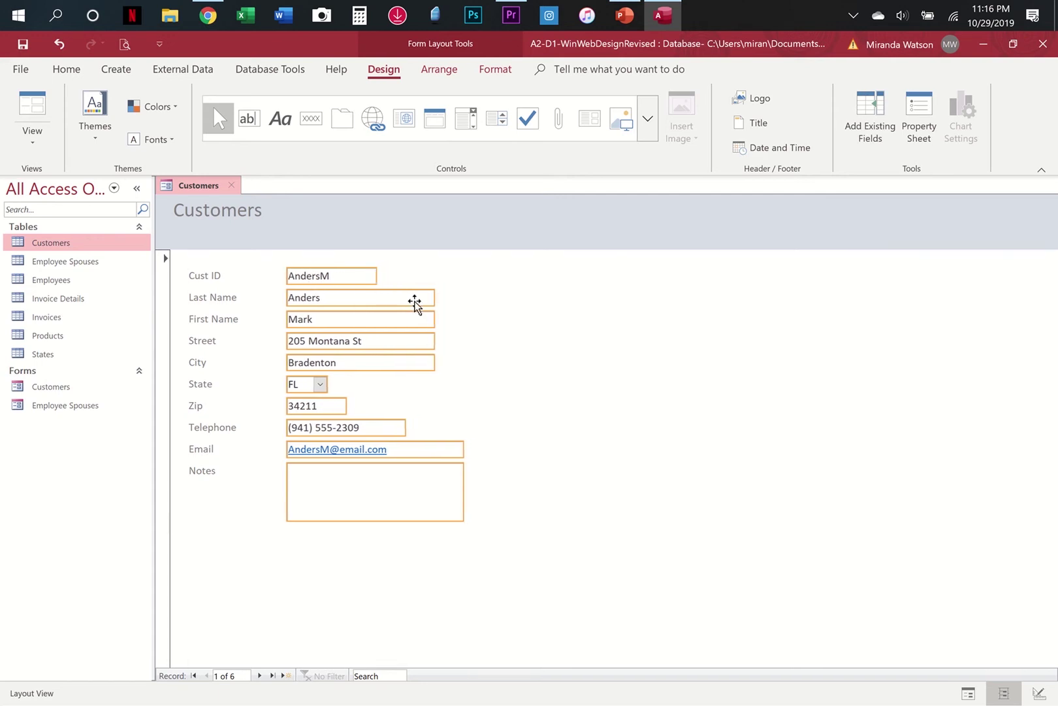
key(Left)
key(Left)
key(Left)
key(Left)
key(Left)
key(Left)
key(Left)
key(Left)
key(Left)
key(Left)
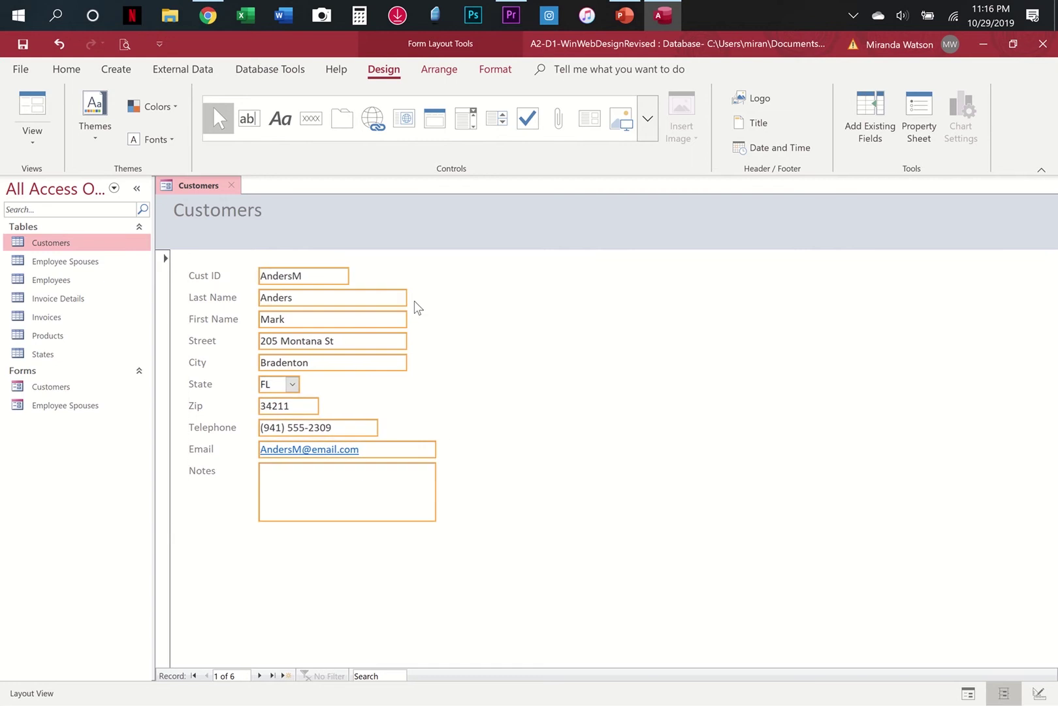
key(Left)
key(Left)
key(Left)
key(Left)
key(Left)
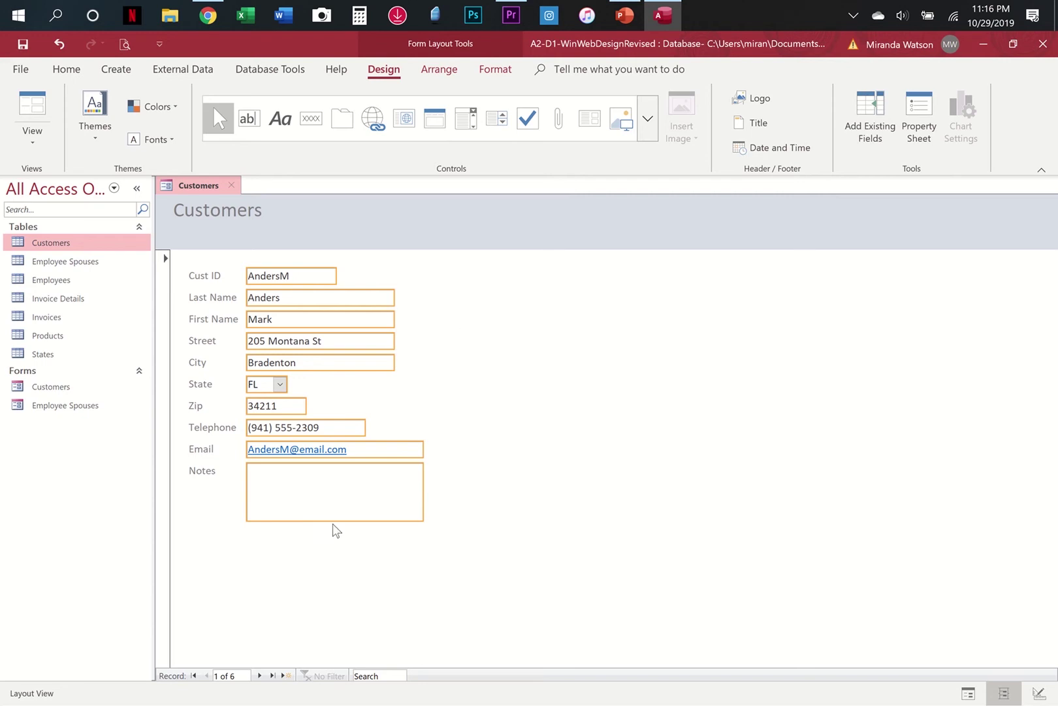
Move the Telephone, Email and Notes labels with their boxes into a second column beside the name fields, starting level with Cust ID.
click(230, 457)
click(221, 429)
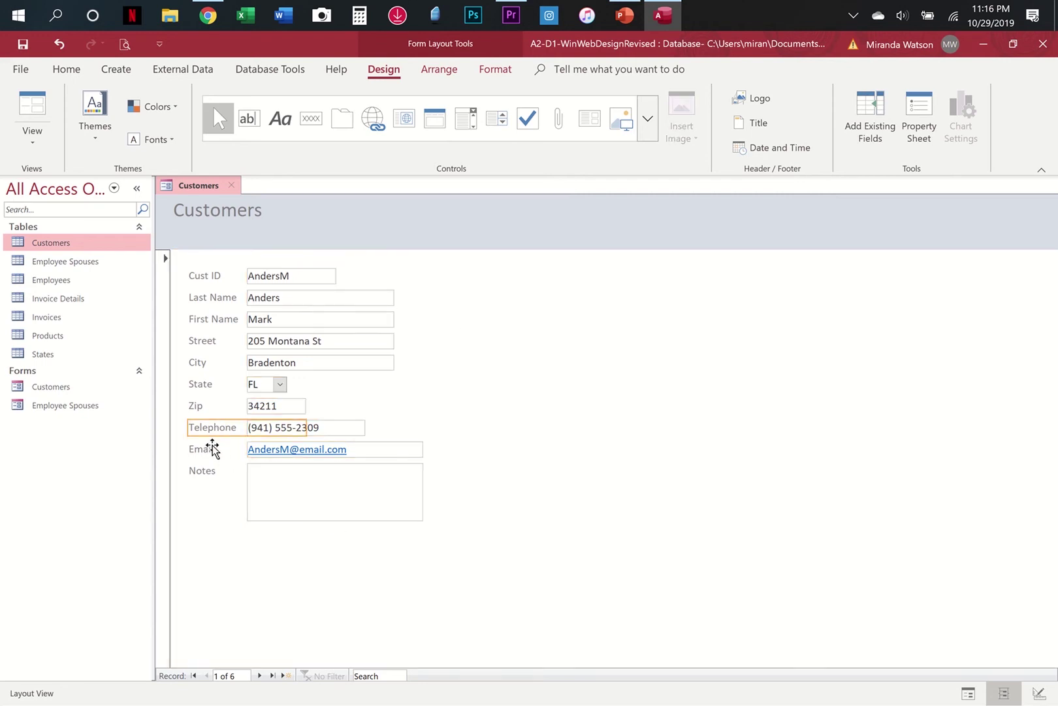
shift+click(213, 450)
click(222, 430)
shift+click(216, 450)
shift+click(208, 472)
shift+click(333, 429)
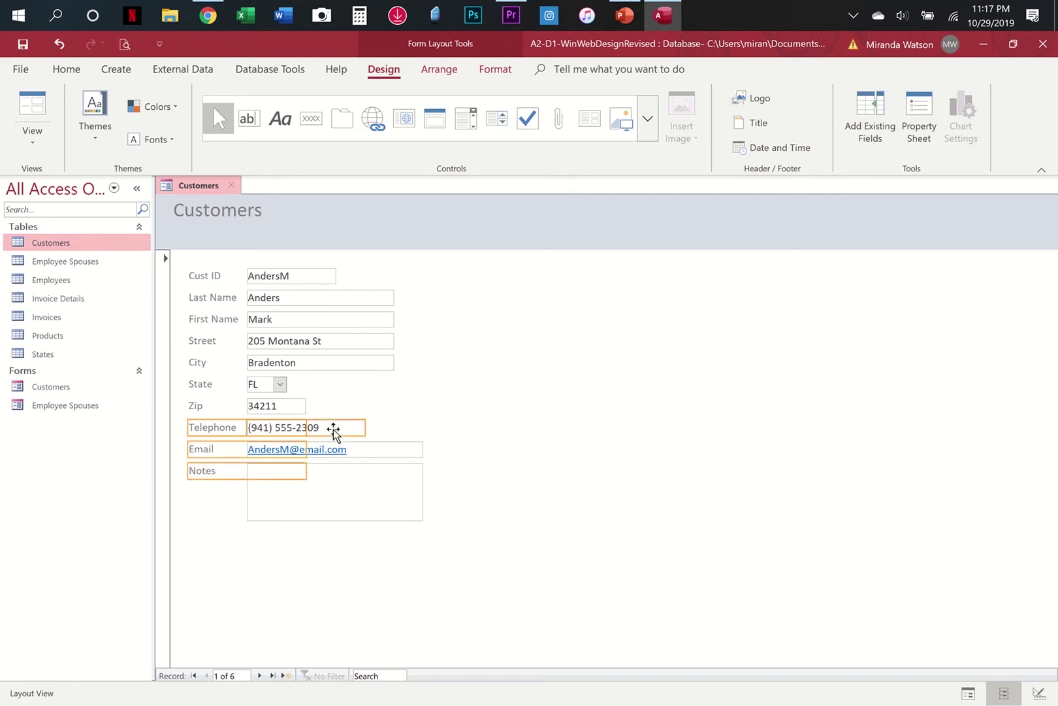
shift+click(375, 453)
shift+click(352, 498)
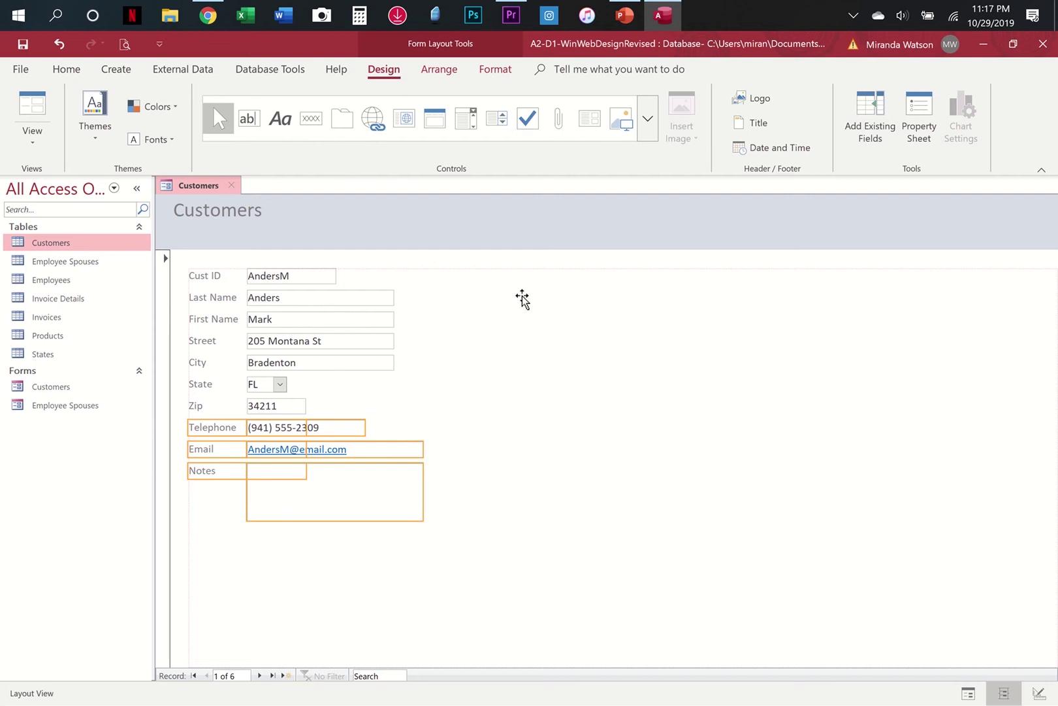
drag(522, 297, 519, 330)
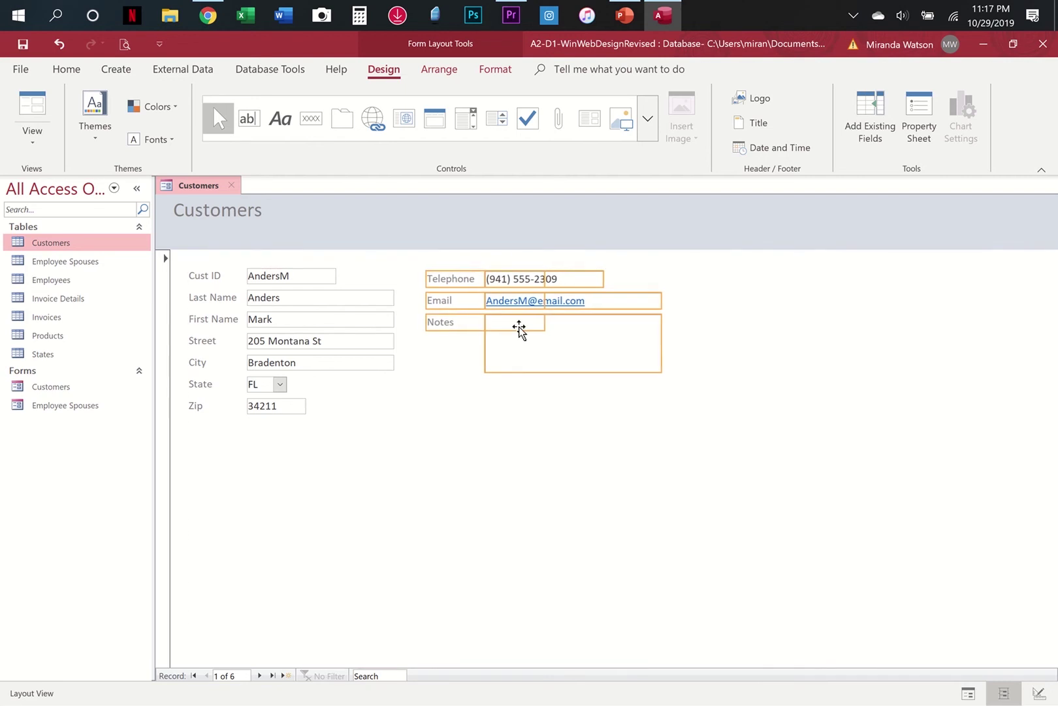
click(459, 390)
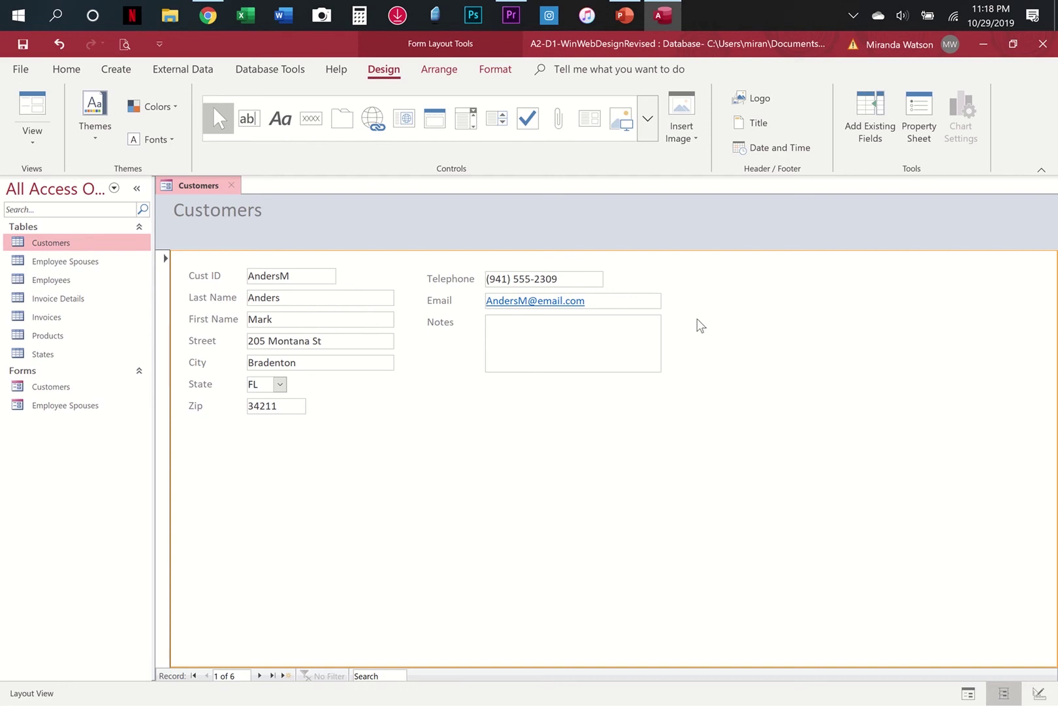
Switch the Customers form to Design View and change the header title to "Winchester Customers".
click(317, 299)
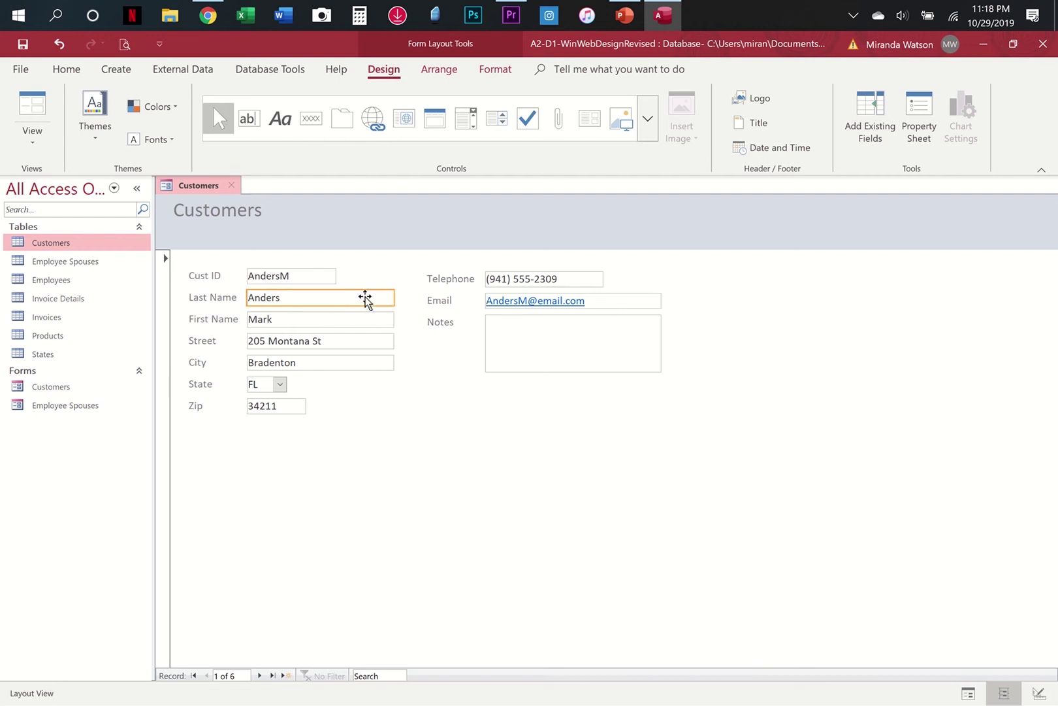
click(35, 139)
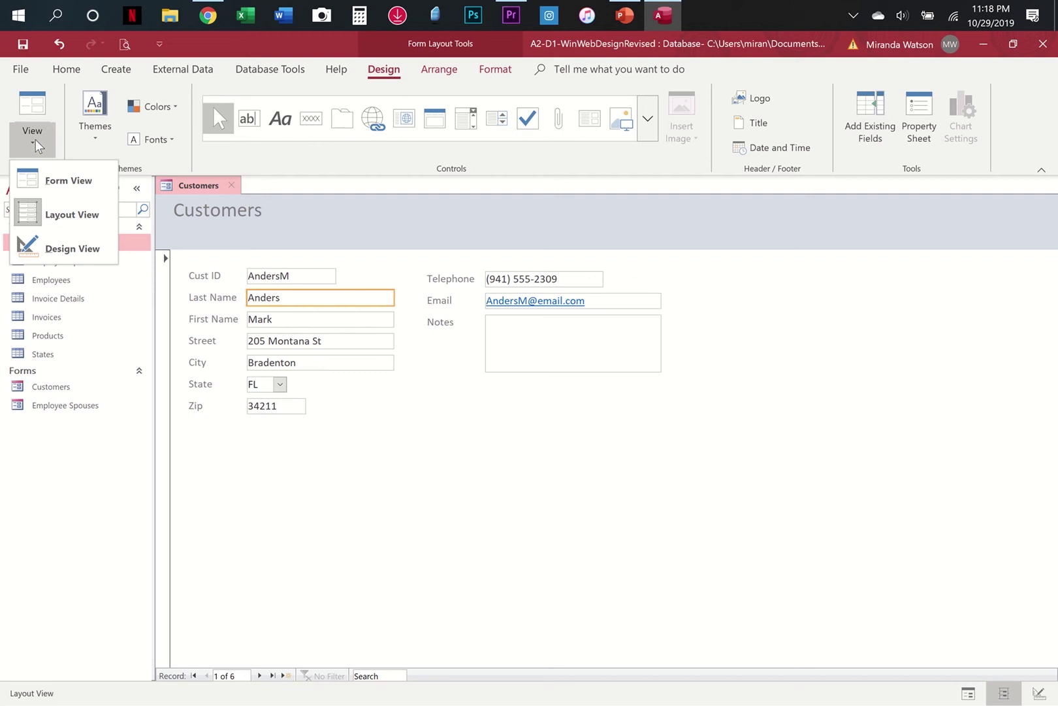
click(63, 251)
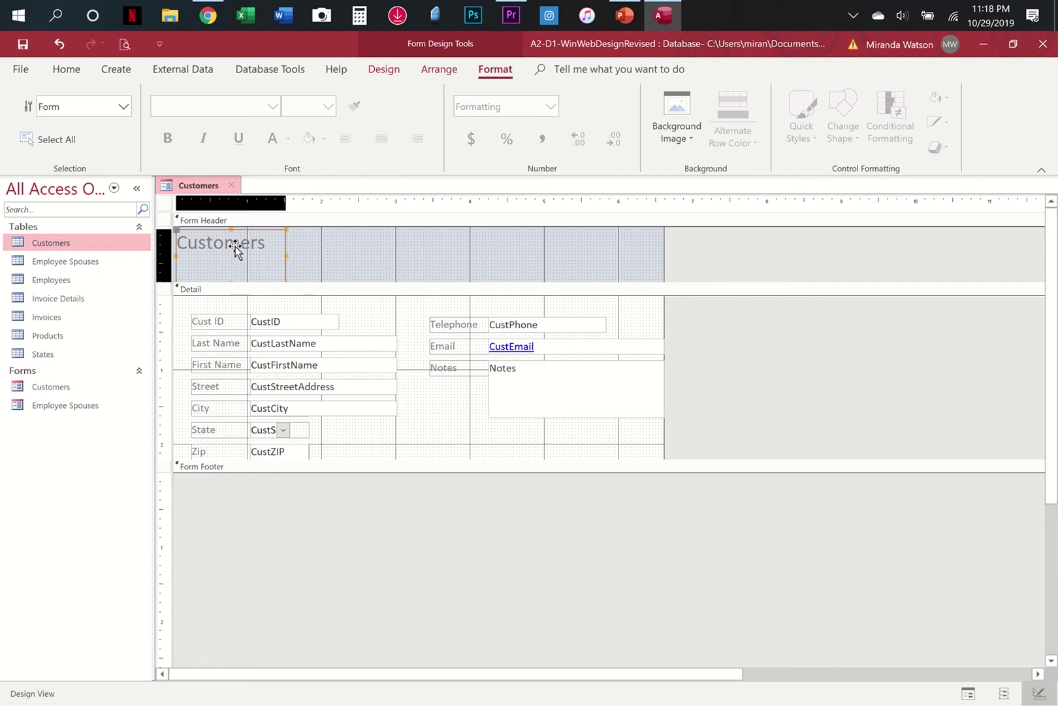
click(209, 239)
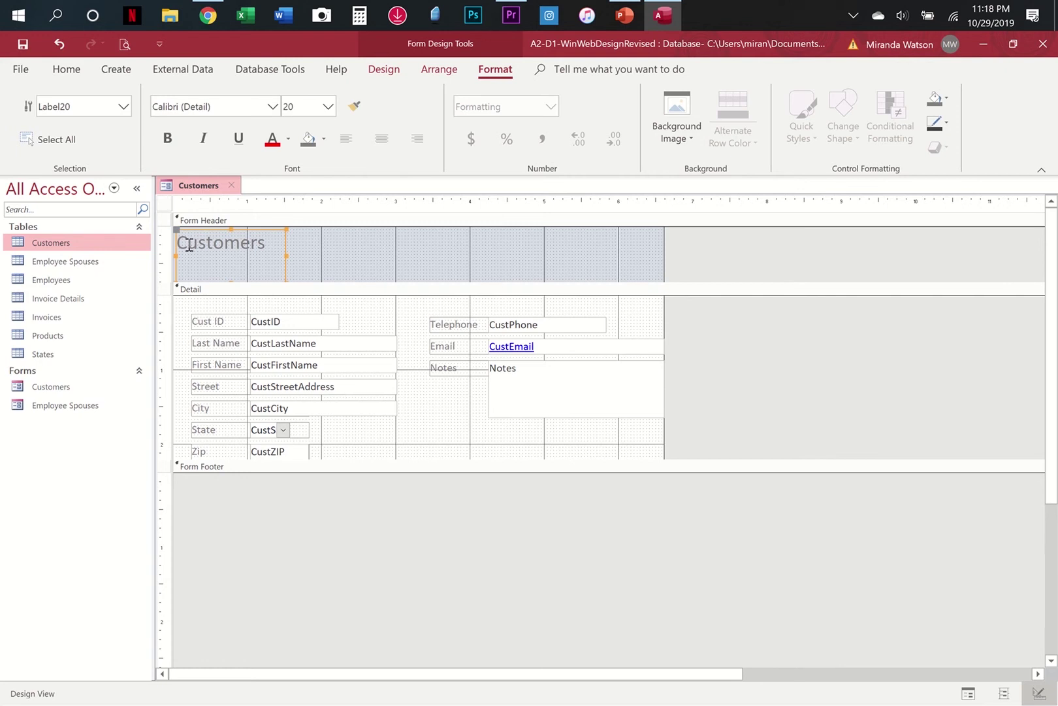
click(216, 247)
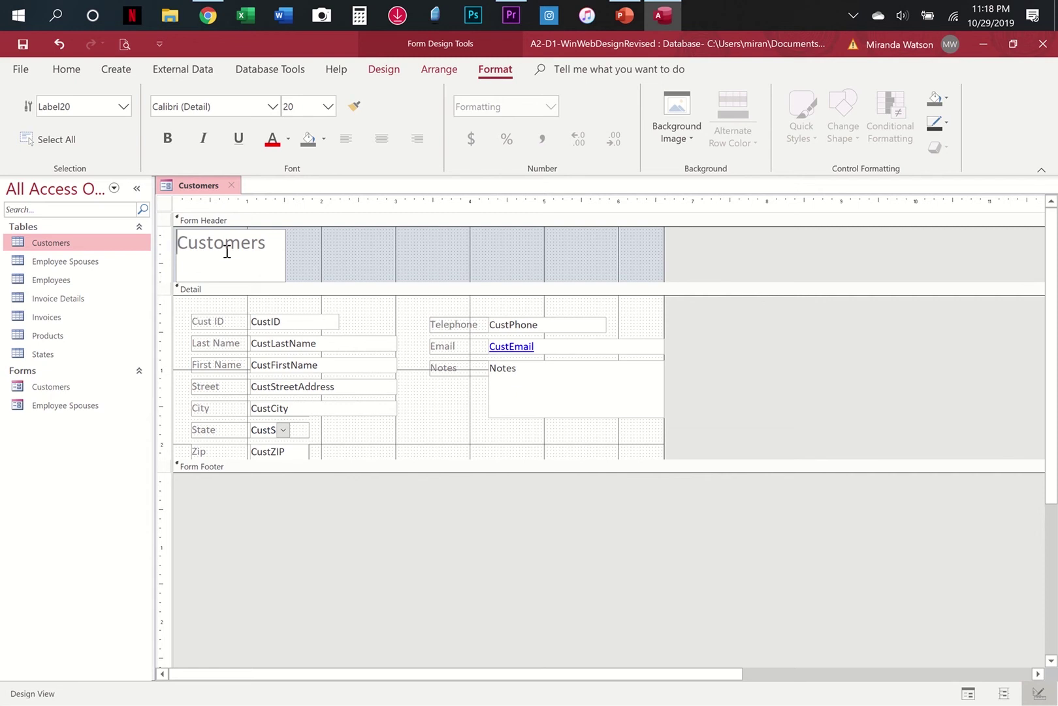
text(Win)
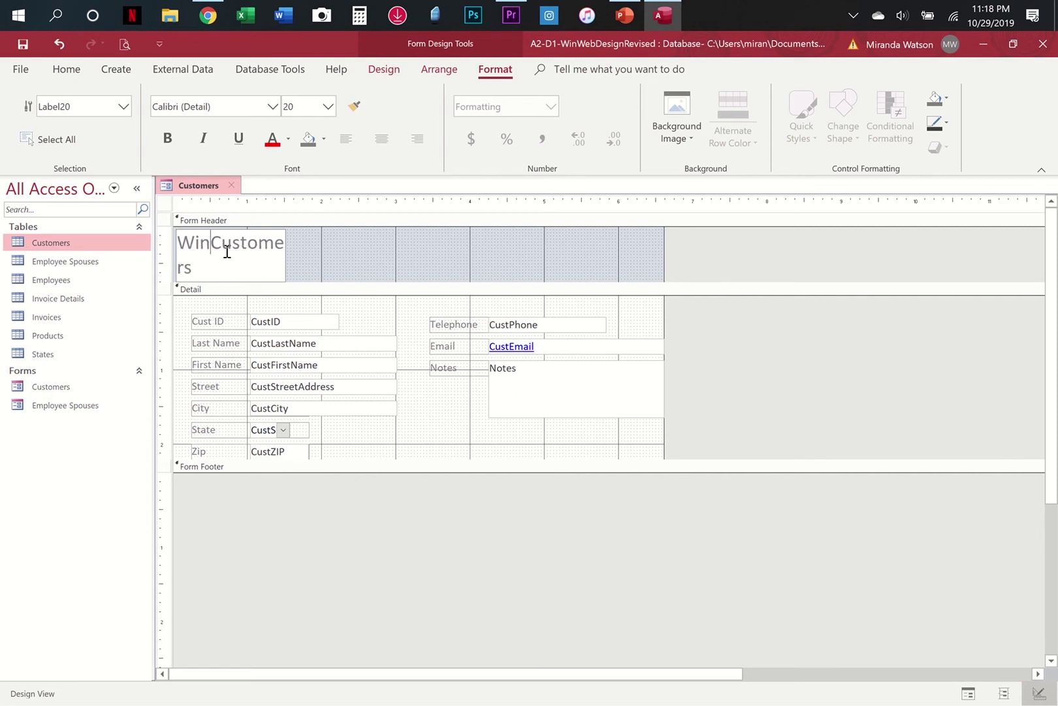
text(chester)
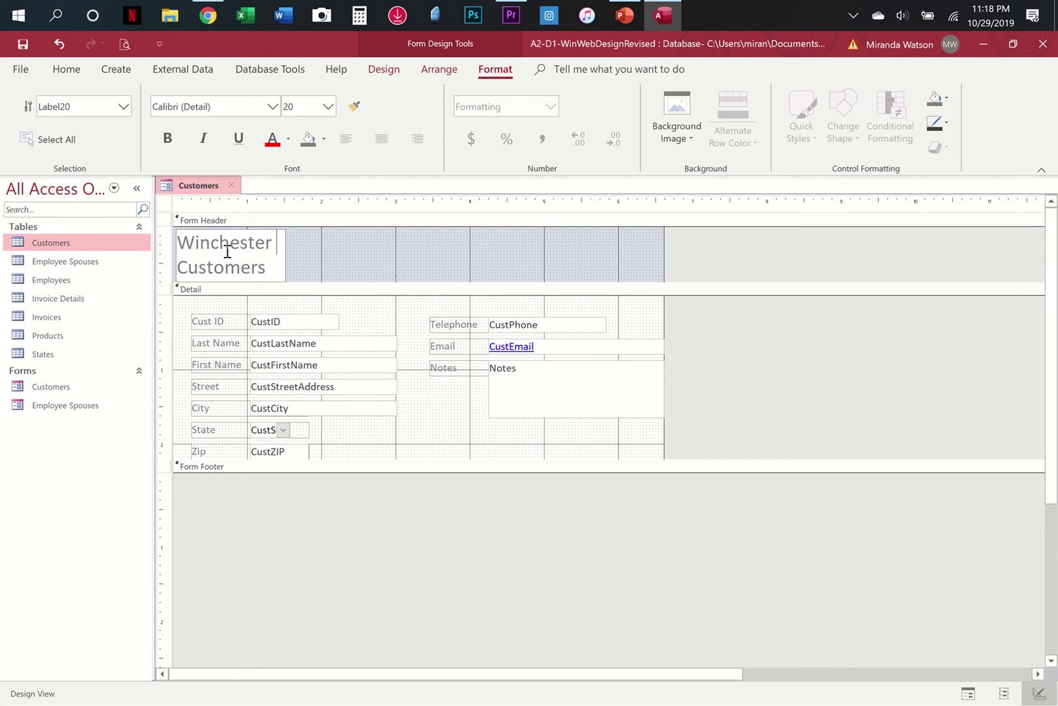
Set the title label's width to 5.5" and its left position to 1.5" in its properties.
click(387, 74)
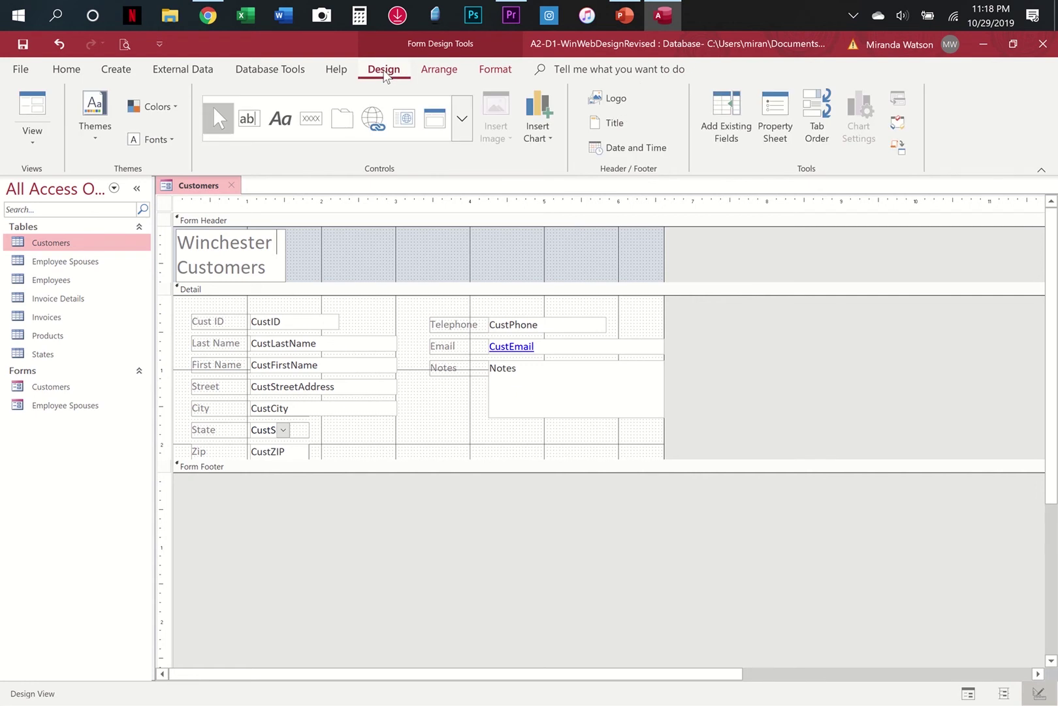
click(782, 112)
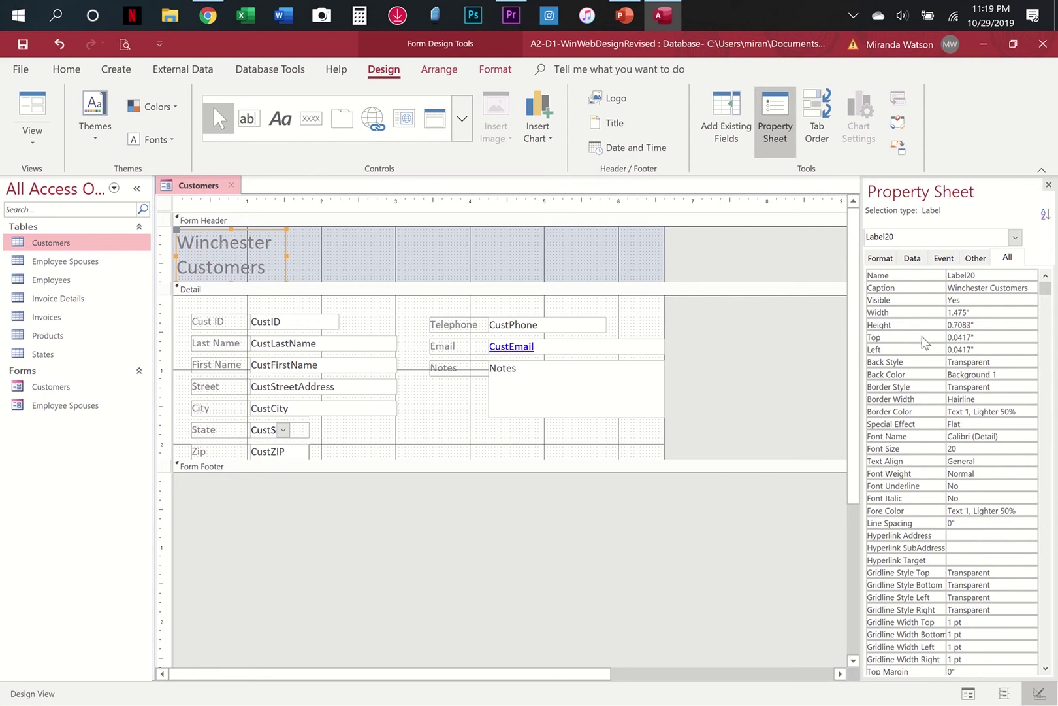
click(980, 314)
drag(988, 315, 938, 315)
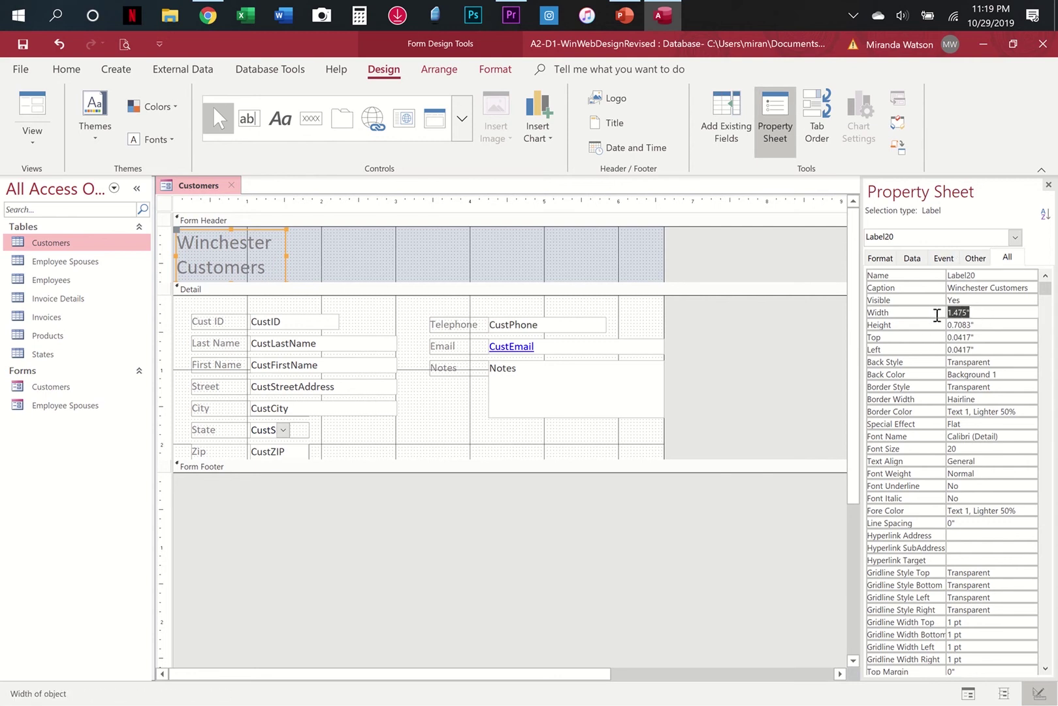
text(5.5)
drag(987, 350, 943, 349)
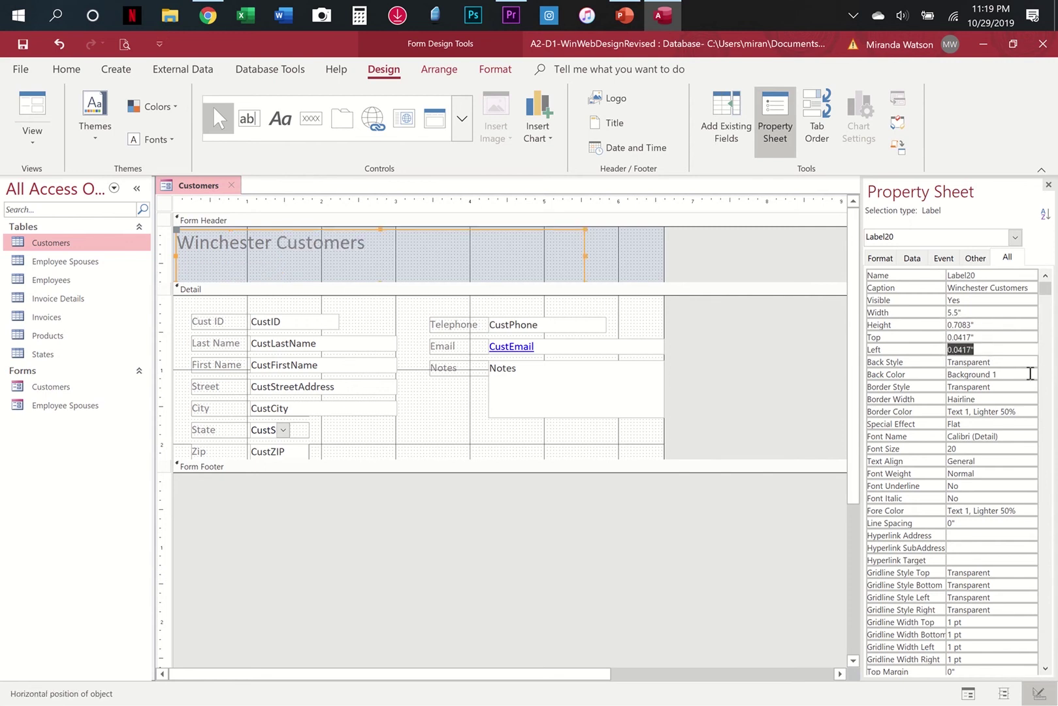
text(1.5)
Format the title label in the Lucida Calligraphy font at size 30.
click(1010, 435)
click(1032, 436)
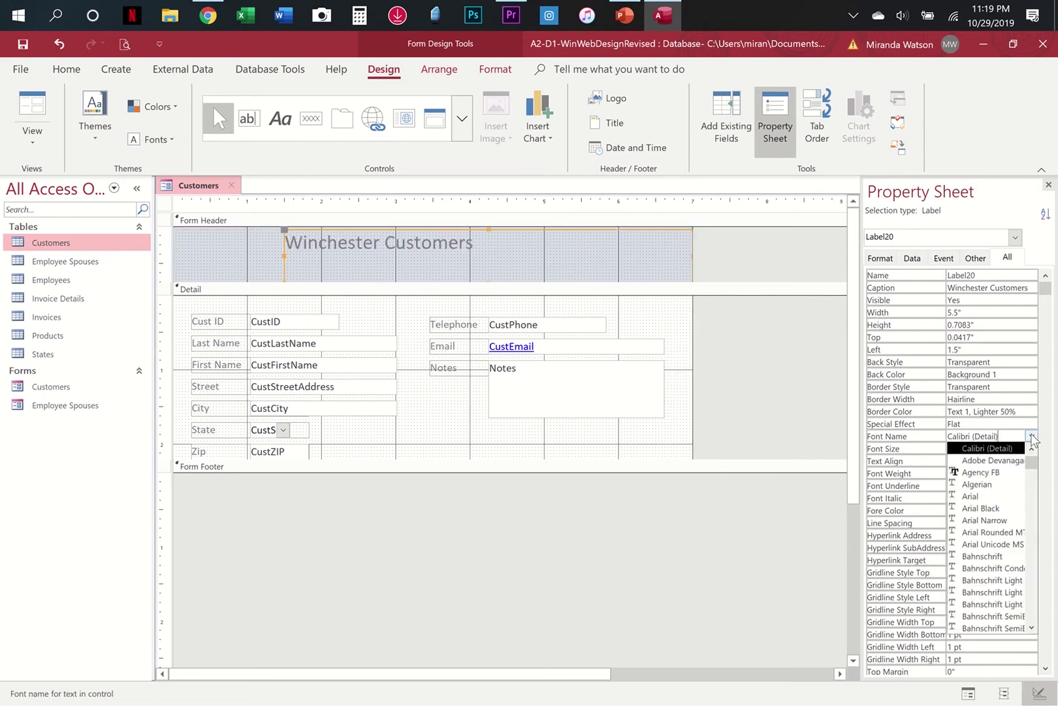
drag(1026, 465, 1027, 508)
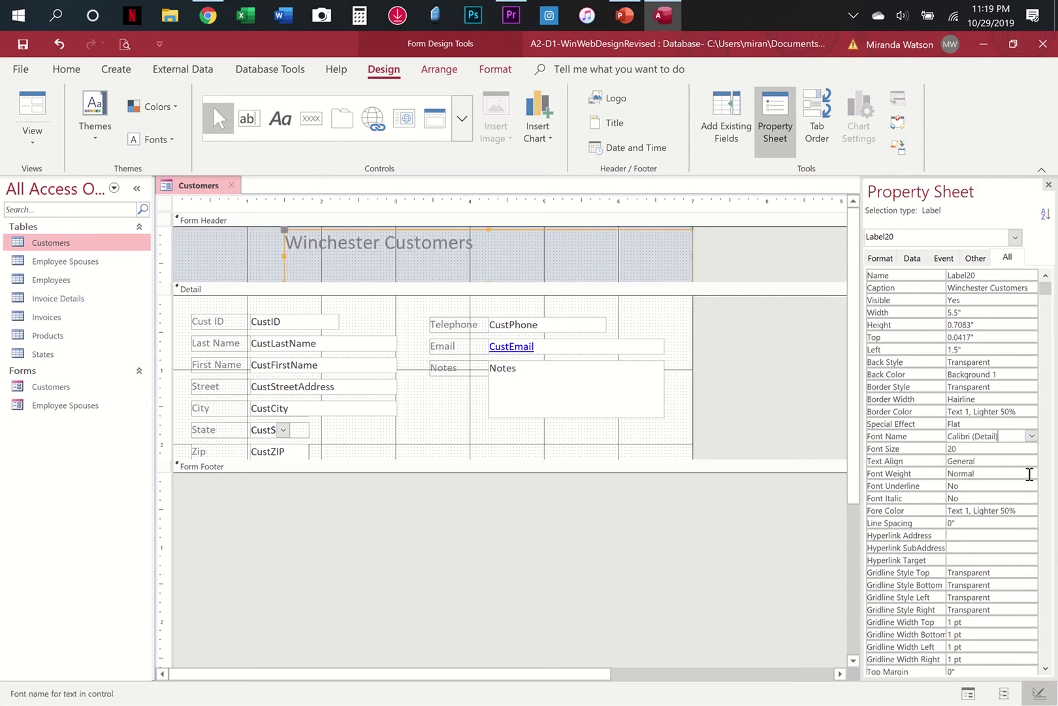
click(1032, 438)
drag(1031, 461, 1035, 546)
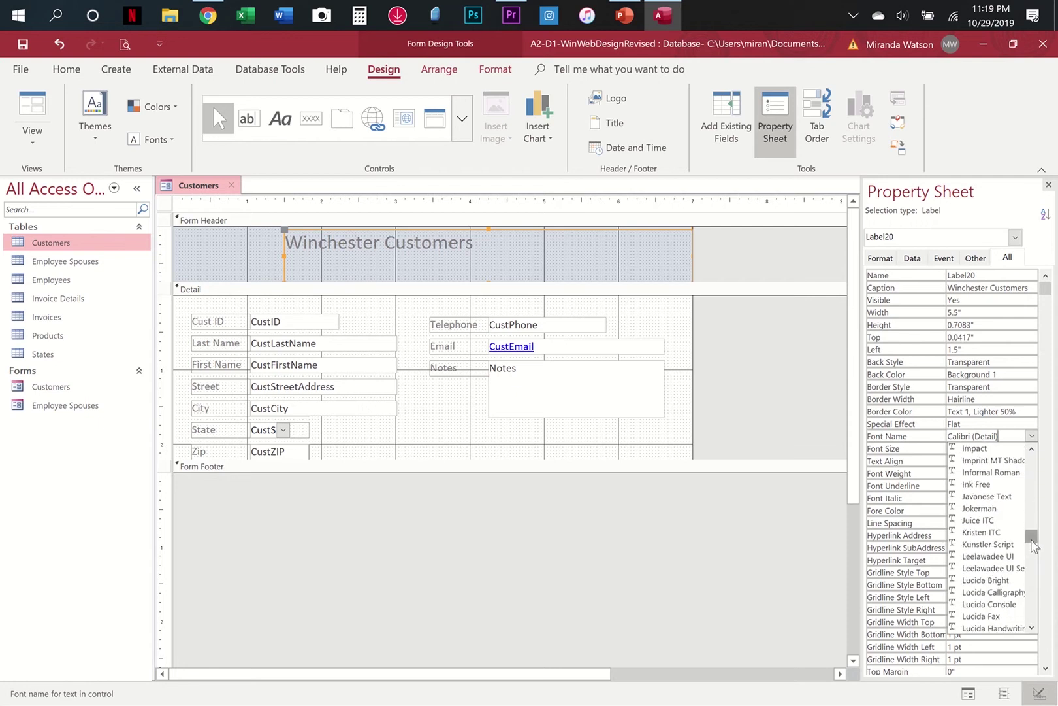
click(1010, 592)
click(974, 451)
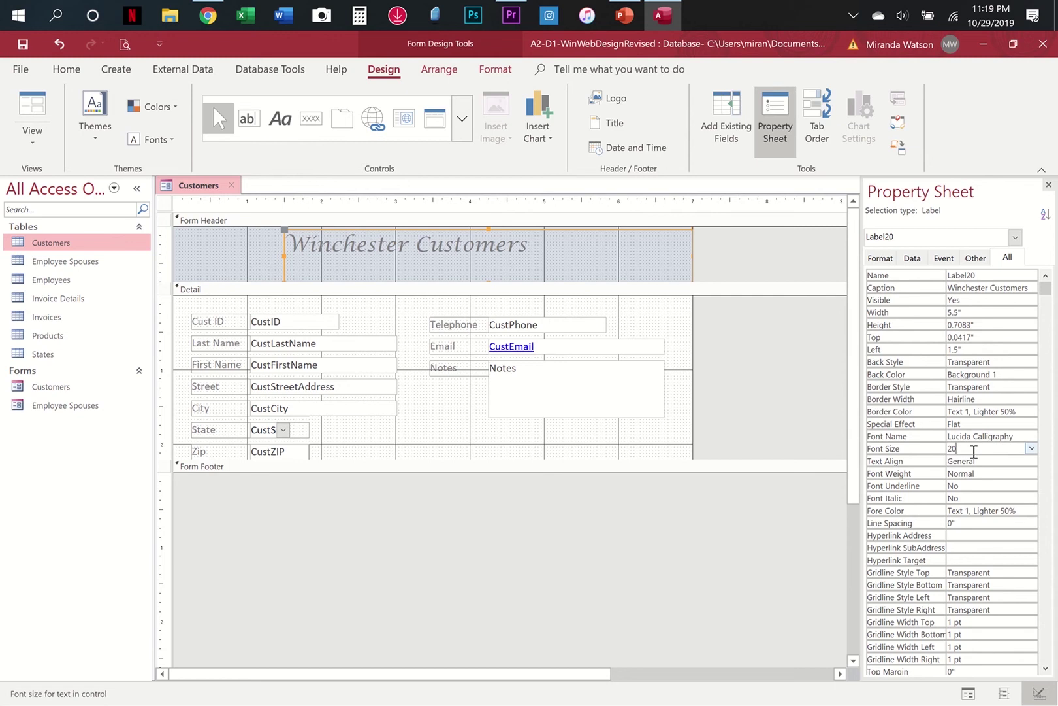
click(939, 451)
text(30)
click(994, 475)
click(998, 413)
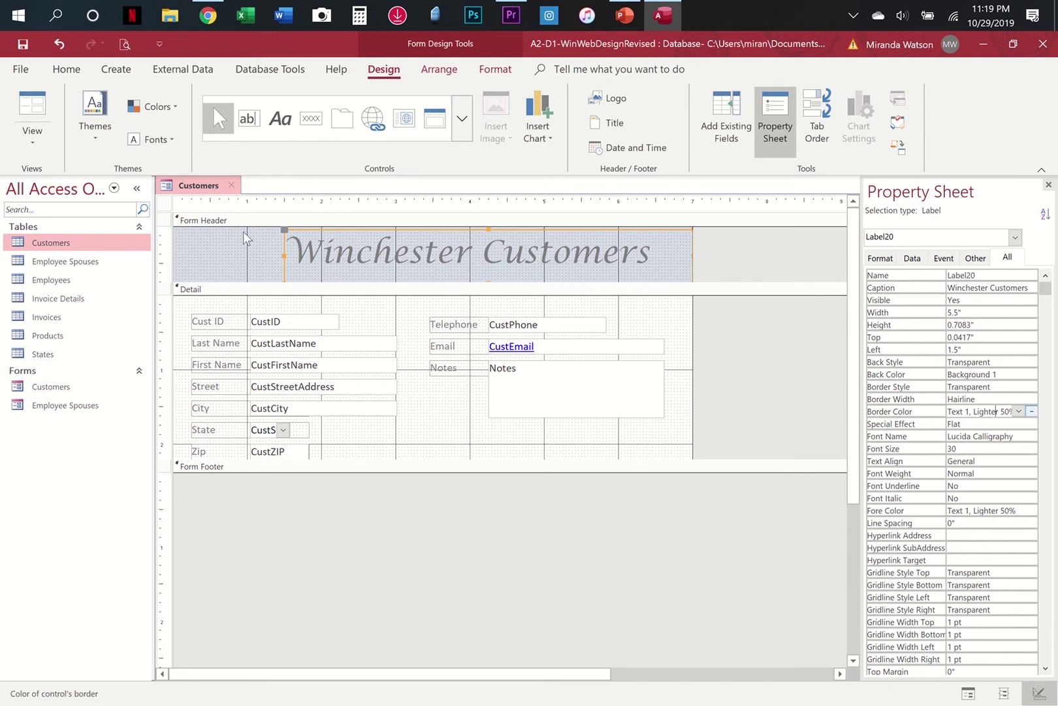
Color the title text Blue, Accent 1, Darker 50%.
click(72, 68)
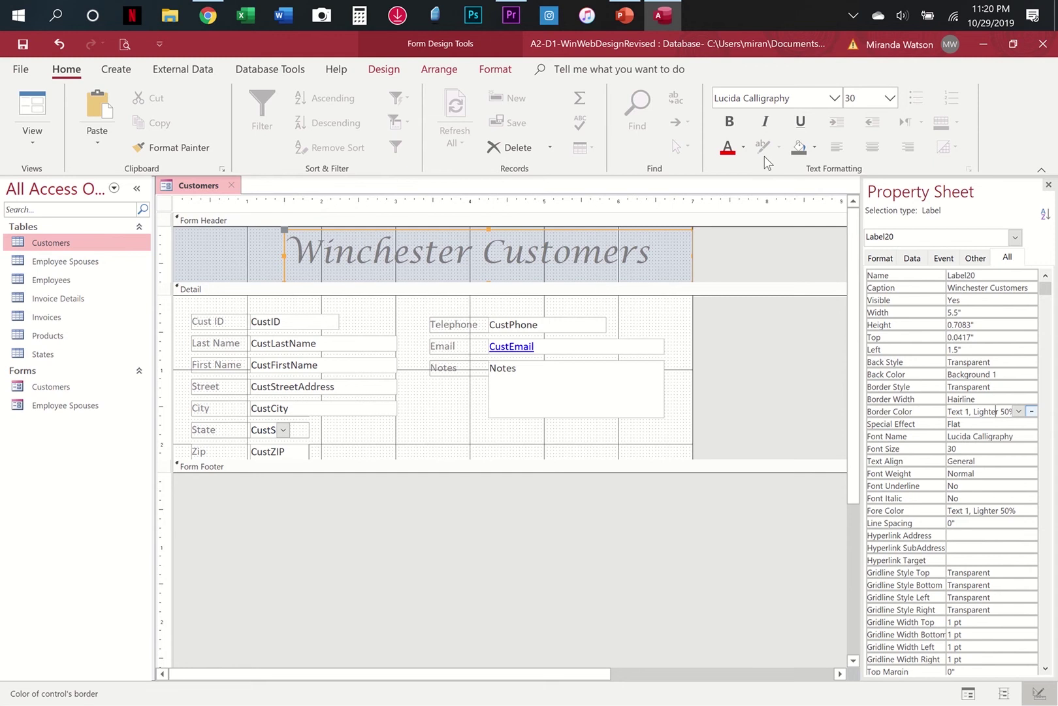
click(744, 148)
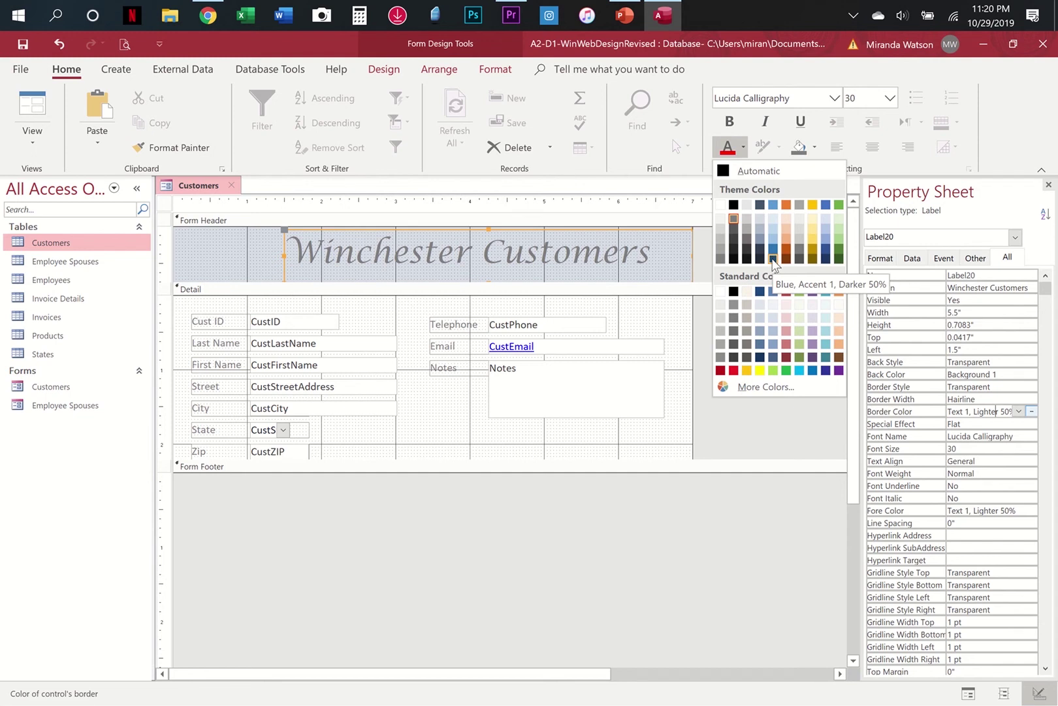
click(774, 263)
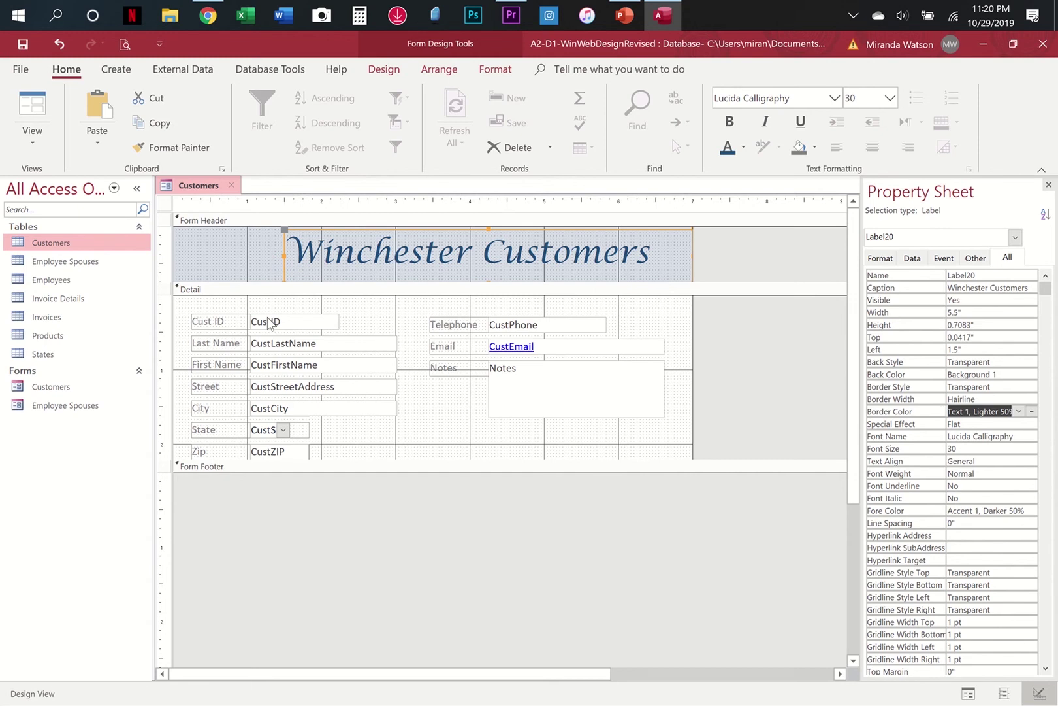
Apply the title's dark blue font color to all ten field labels, from Cust ID to Zip and Telephone to Notes.
click(232, 323)
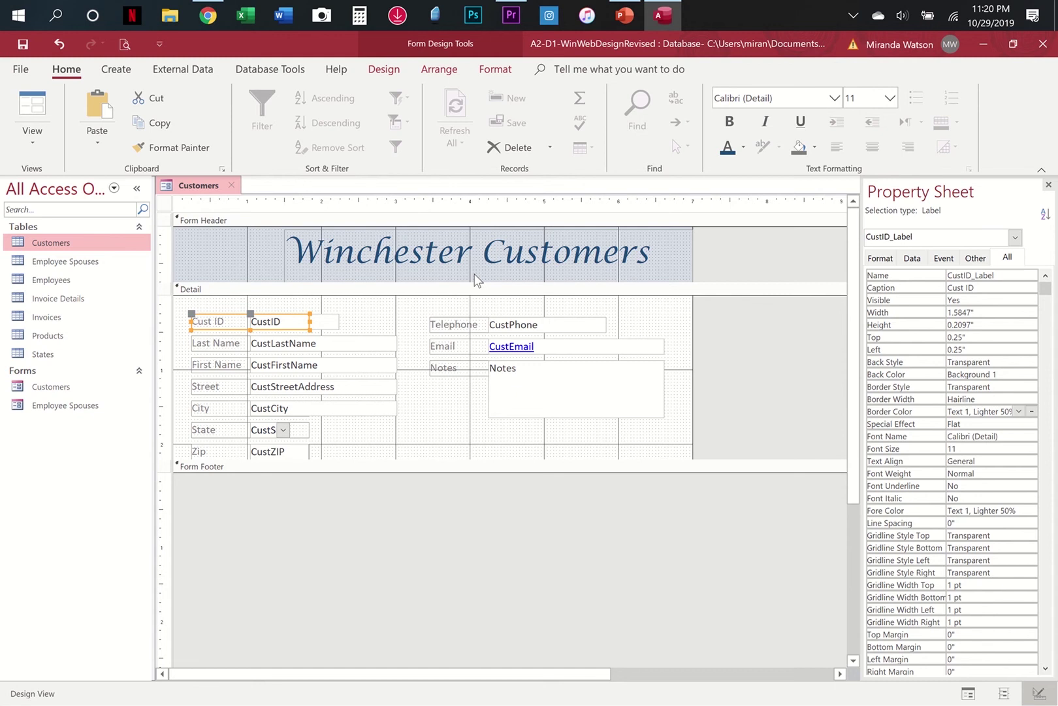
shift+click(215, 343)
shift+click(224, 367)
shift+click(208, 386)
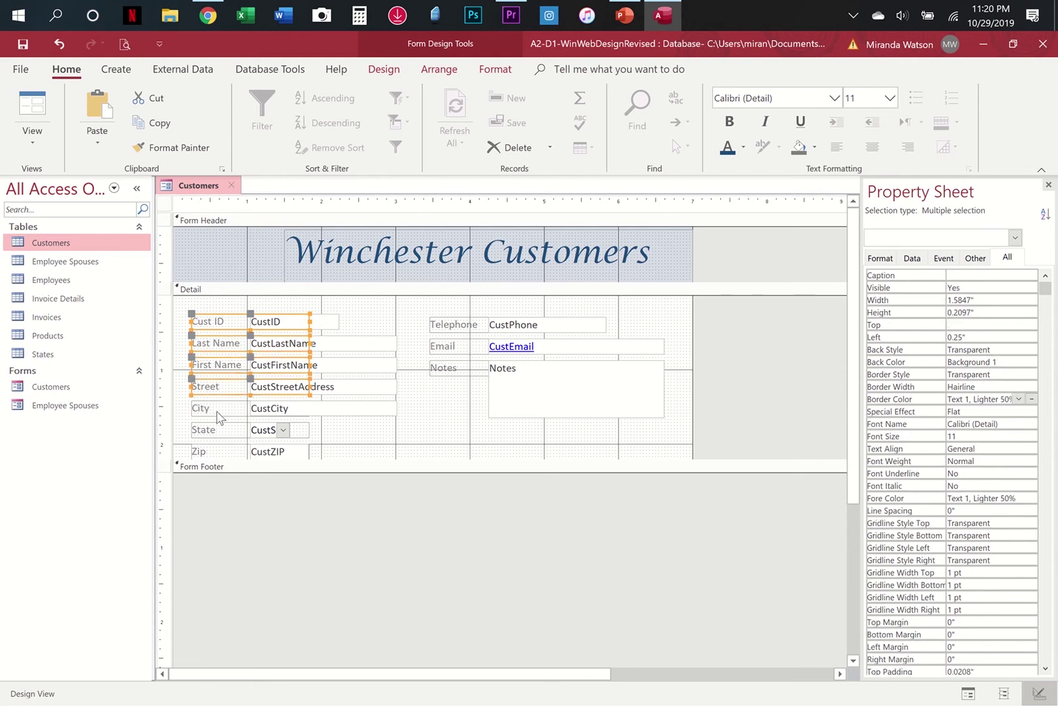
shift+click(220, 409)
shift+click(217, 432)
shift+click(220, 452)
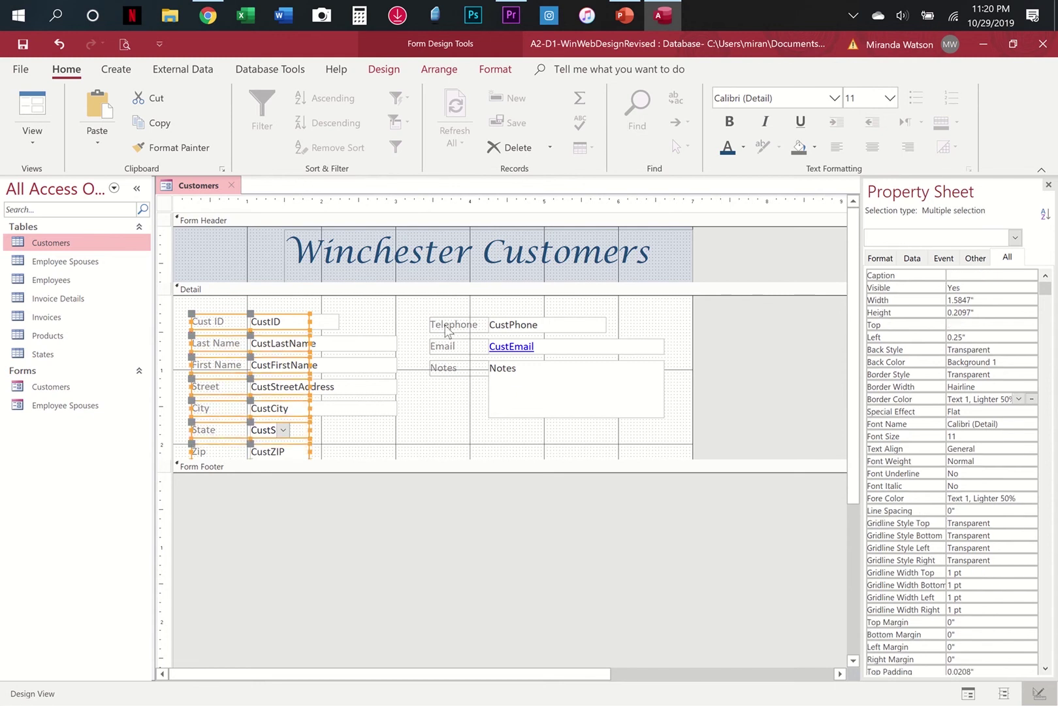
shift+click(449, 325)
shift+click(443, 347)
shift+click(443, 369)
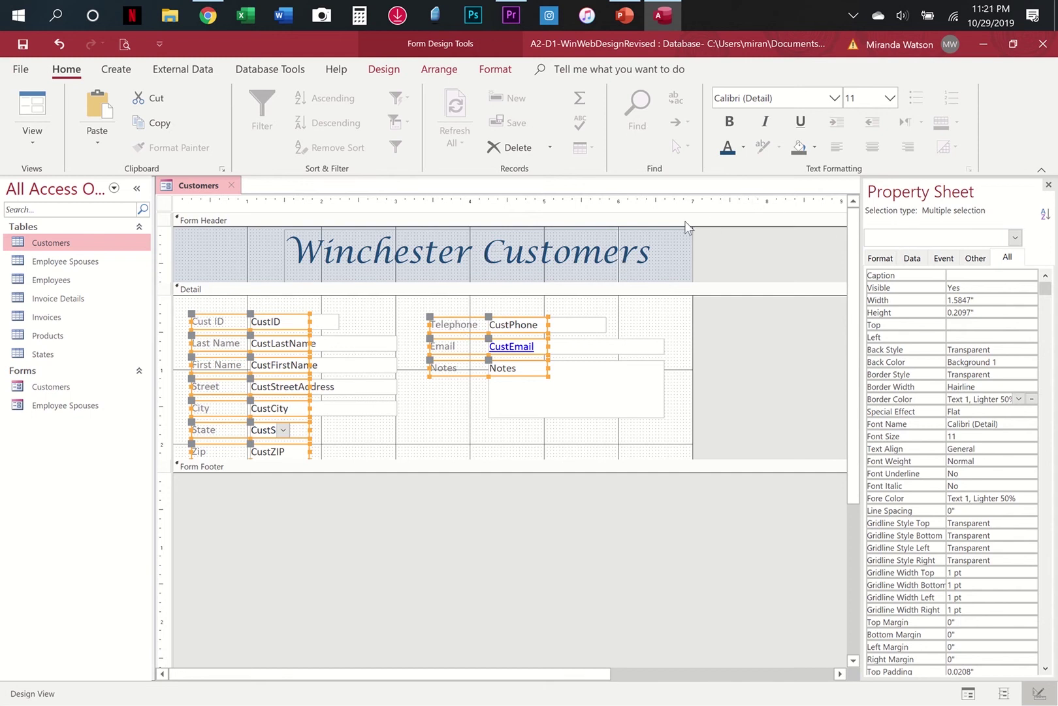
click(726, 150)
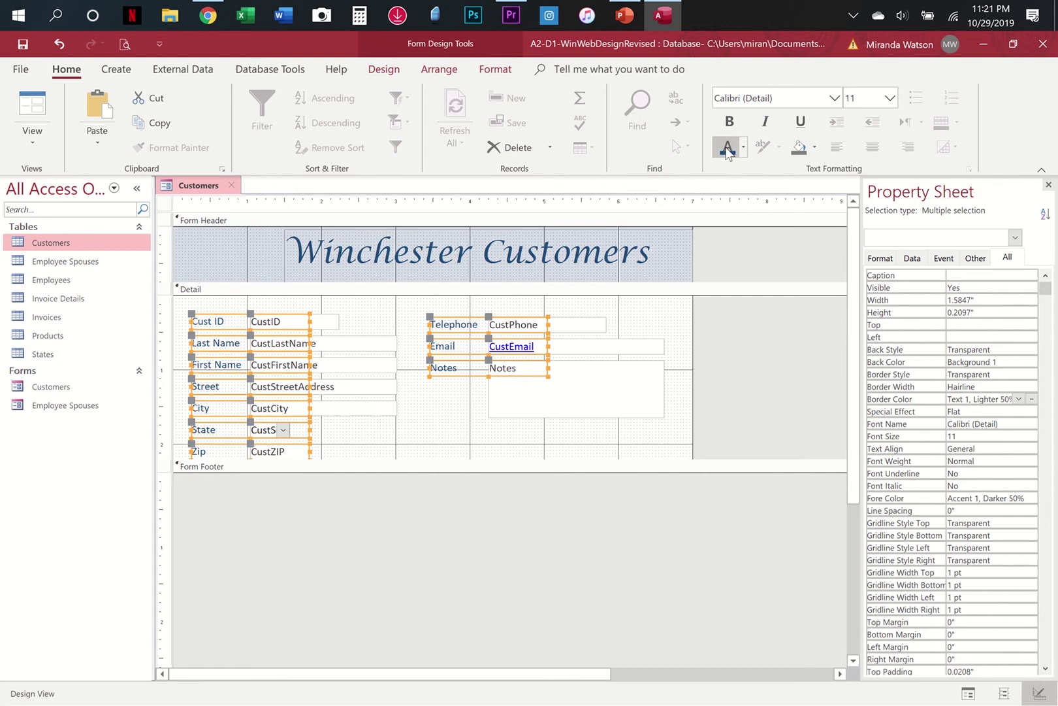
click(728, 152)
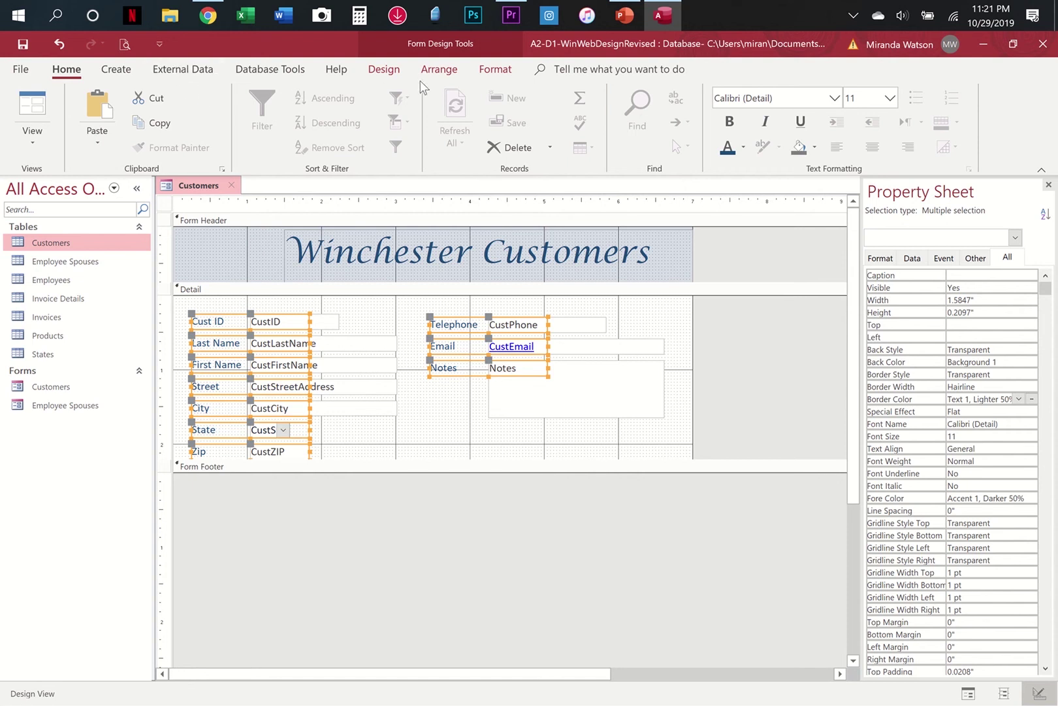
Insert WWD-Logo.bmp from the Downloads folder as the logo in the form header.
click(396, 70)
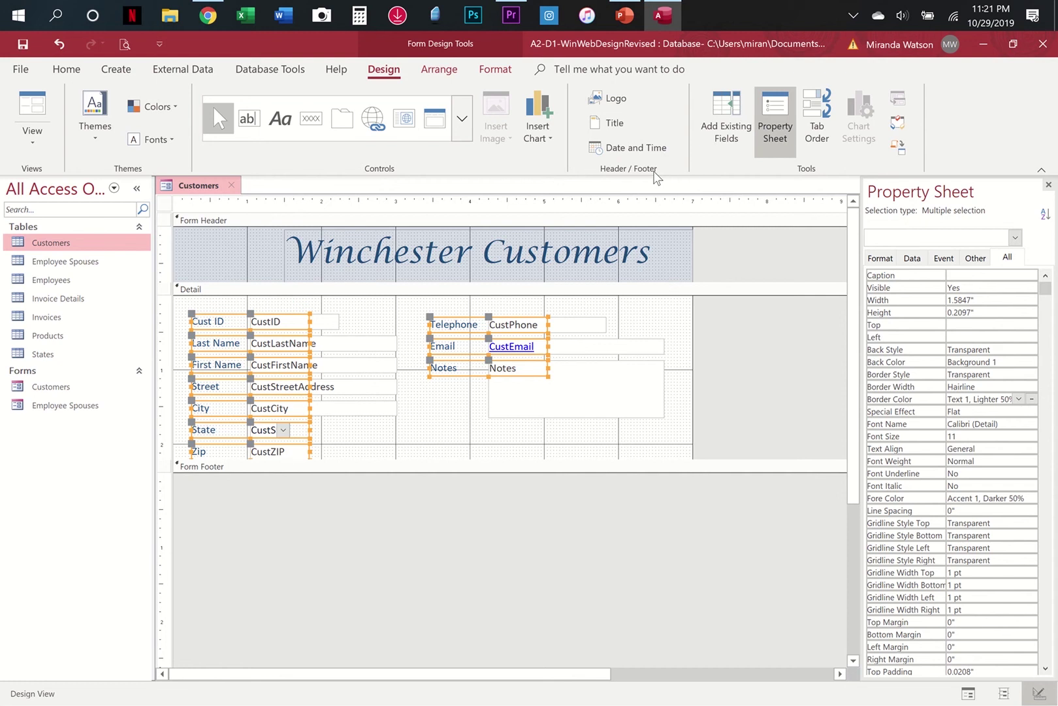
click(625, 99)
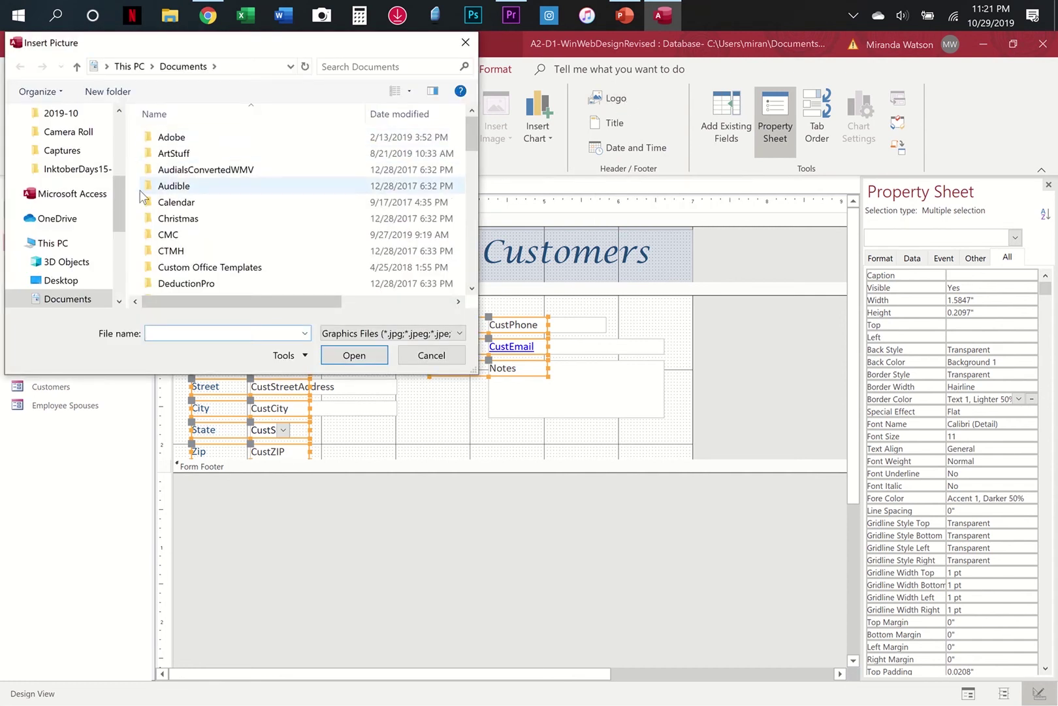
scroll(116, 187, up, 5)
click(78, 134)
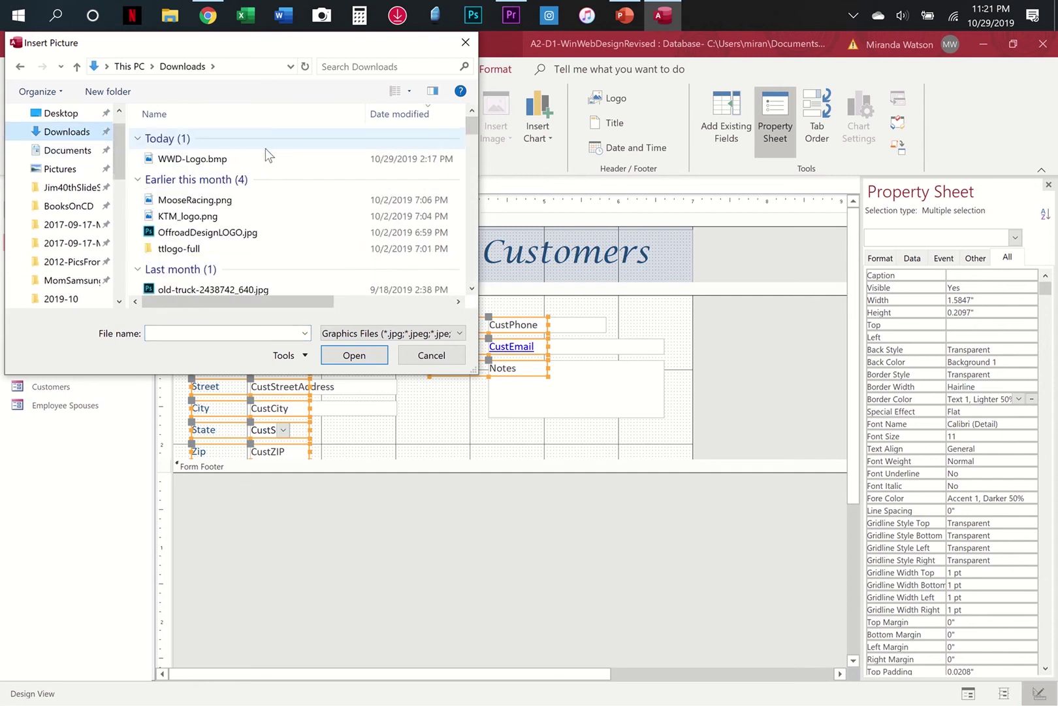
click(198, 162)
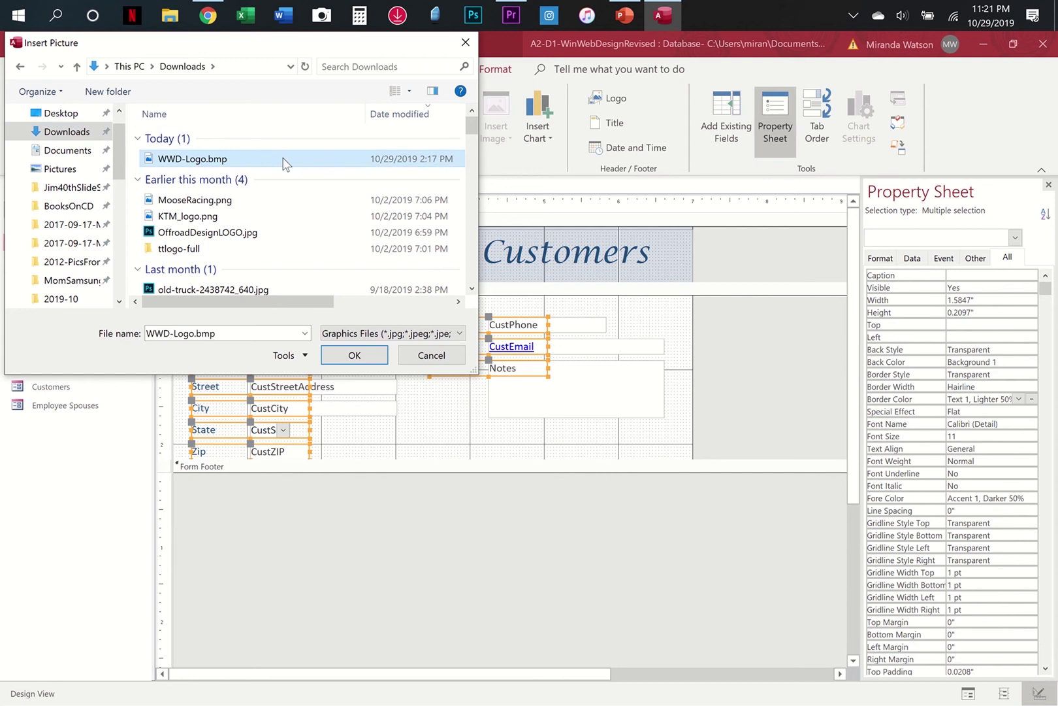
click(362, 358)
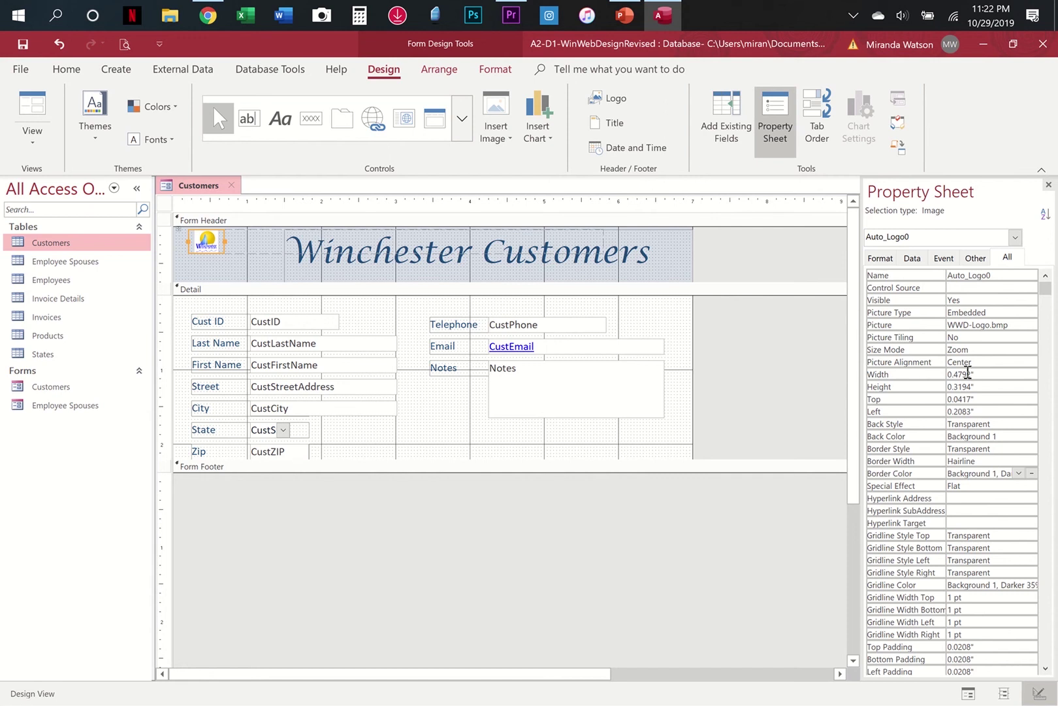
Set the logo's width and height to 0.8" each, and display the form in Form View.
click(967, 374)
click(912, 376)
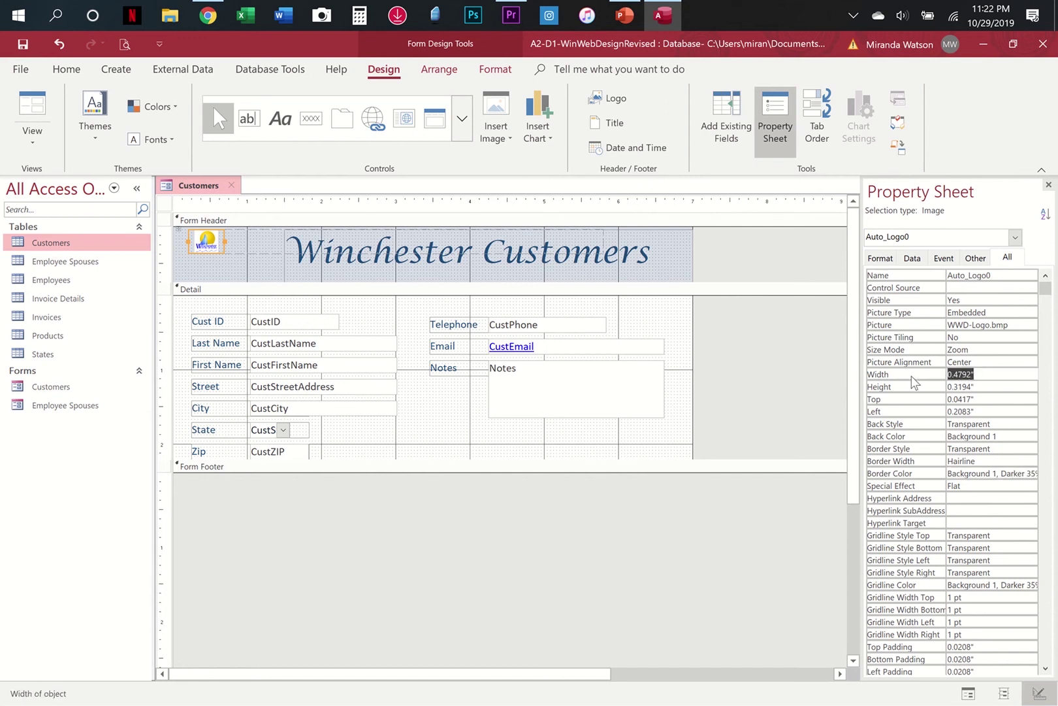
text(.8)
key(Return)
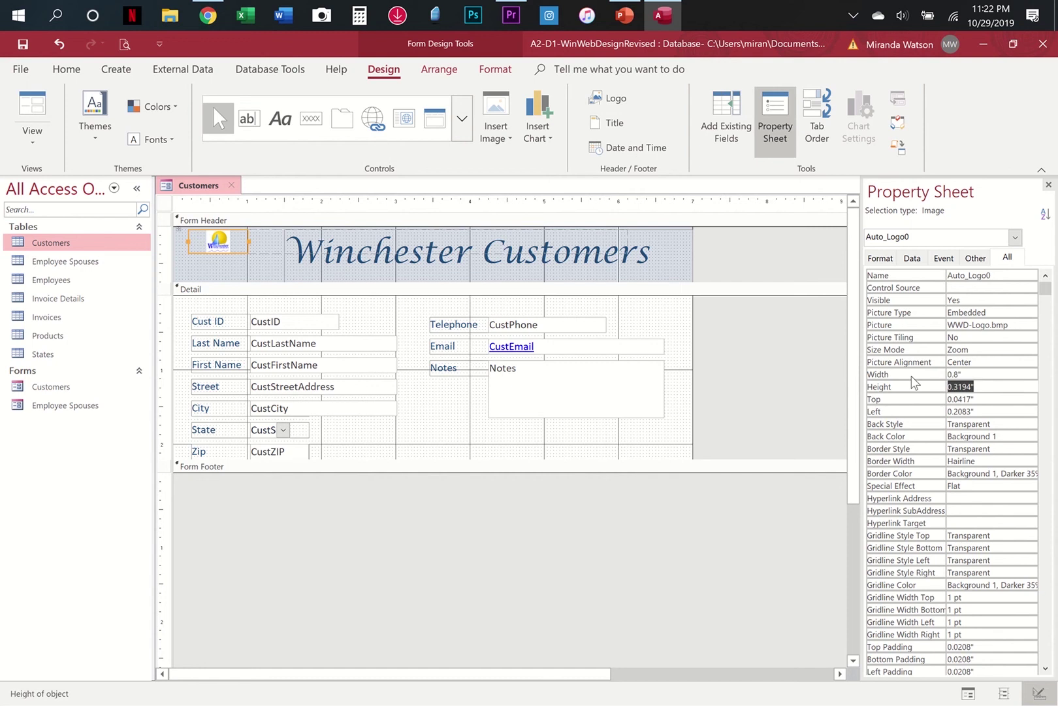
text(.8)
click(991, 371)
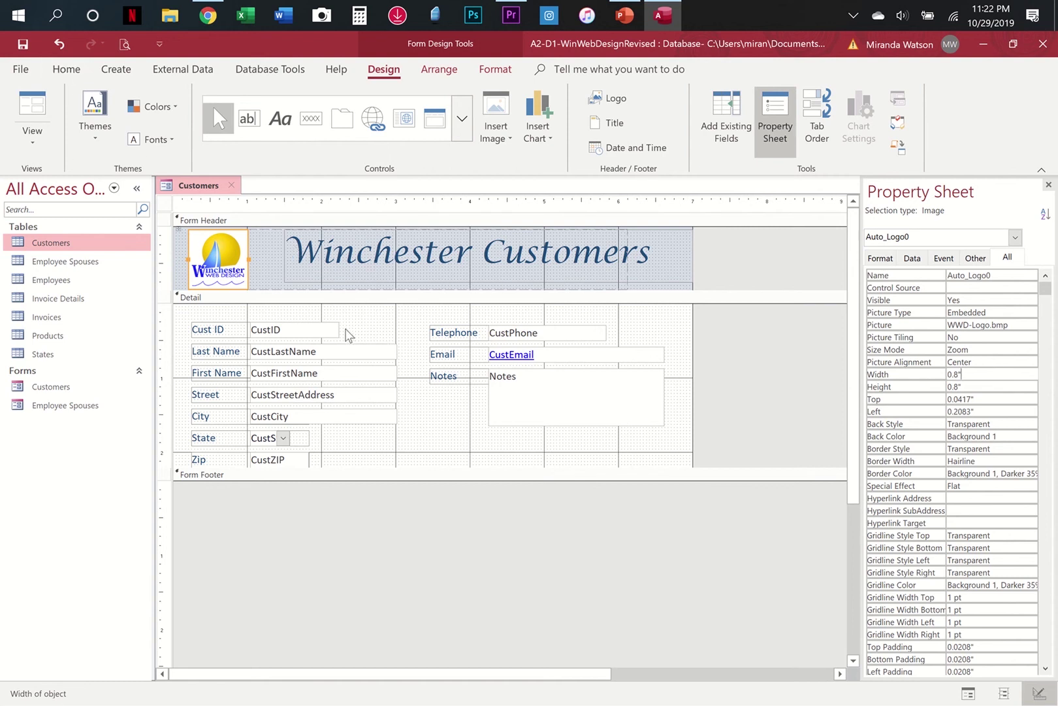
click(34, 106)
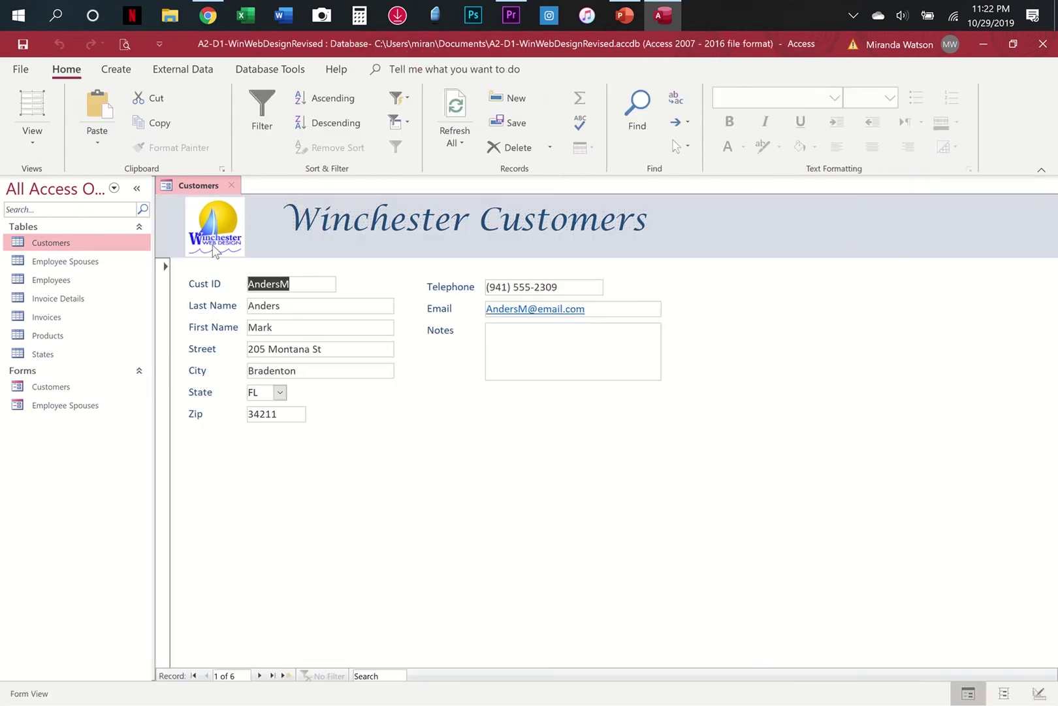
click(341, 305)
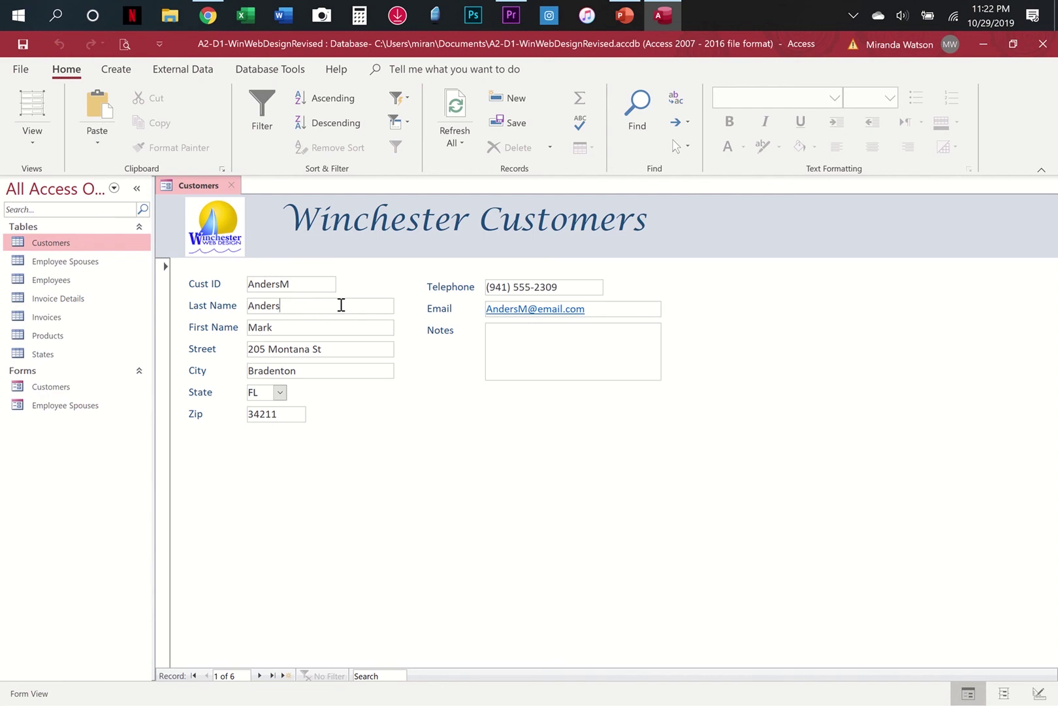
Examine the Form Header, Detail and whole-form properties of the Customers form in Design View, and close the Property Sheet.
click(27, 138)
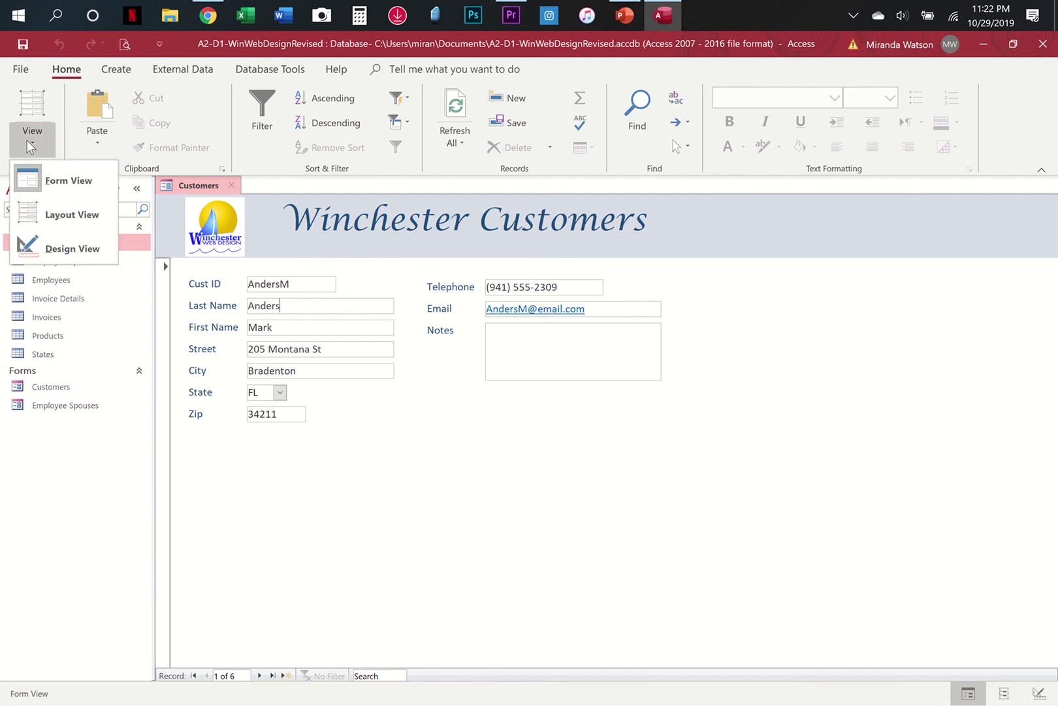
click(60, 244)
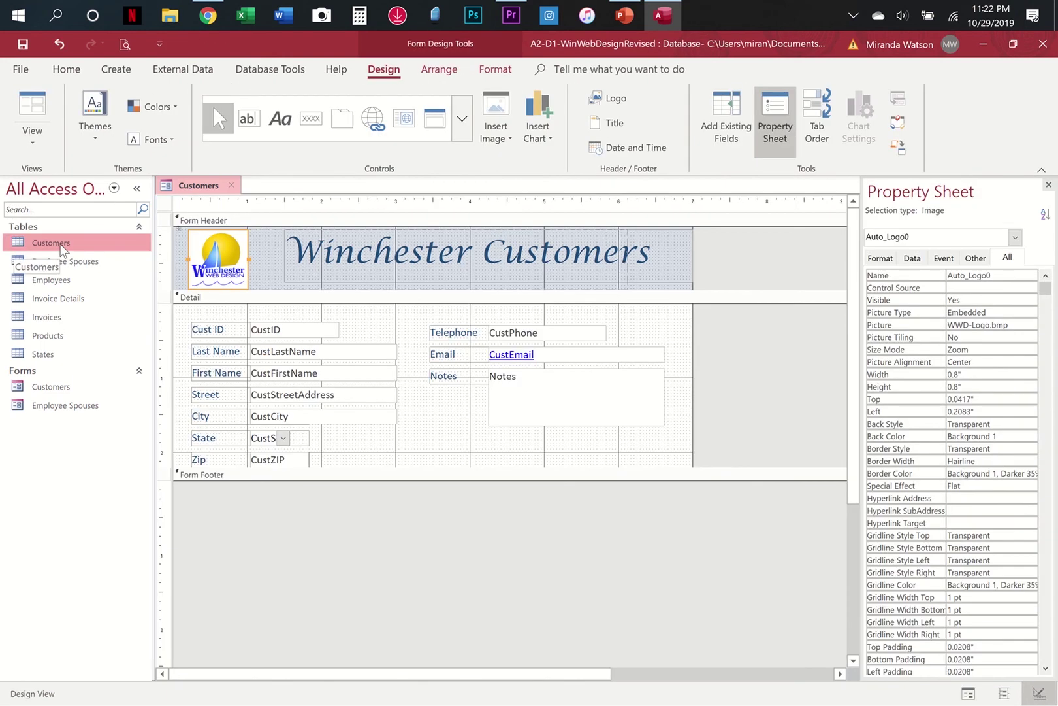
click(198, 221)
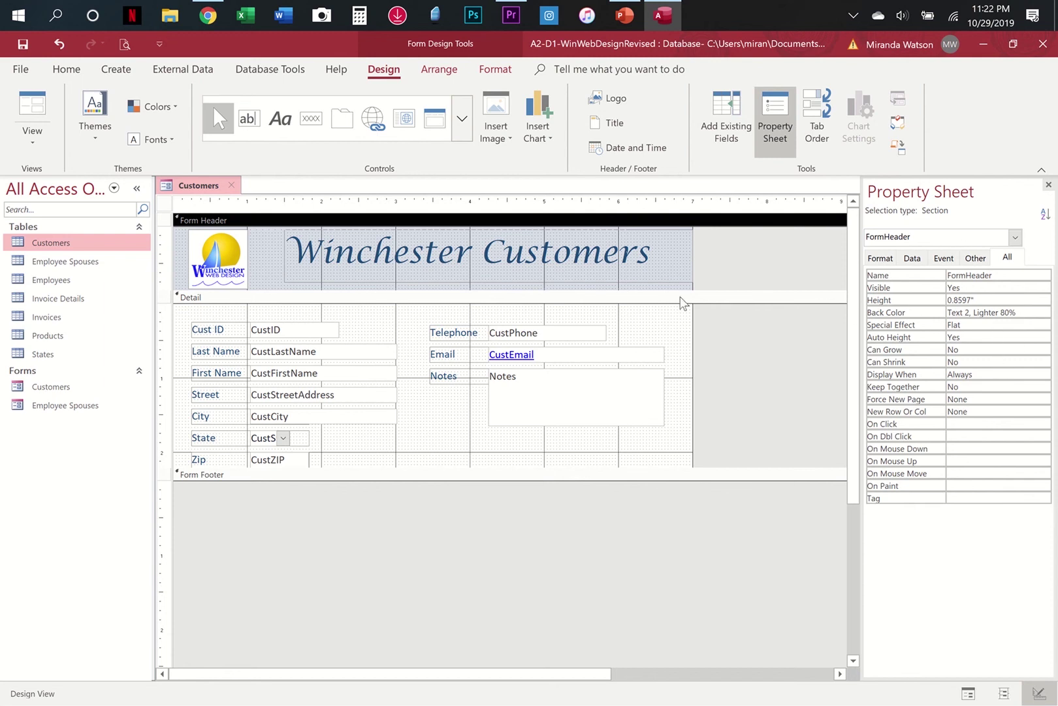
click(353, 299)
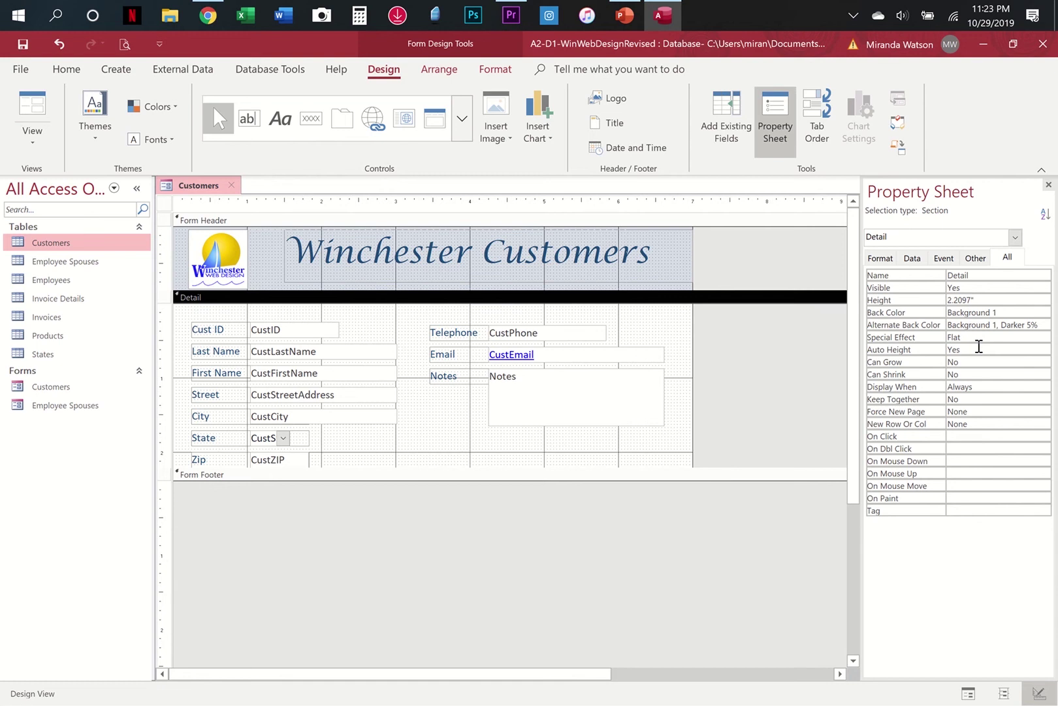
click(1015, 238)
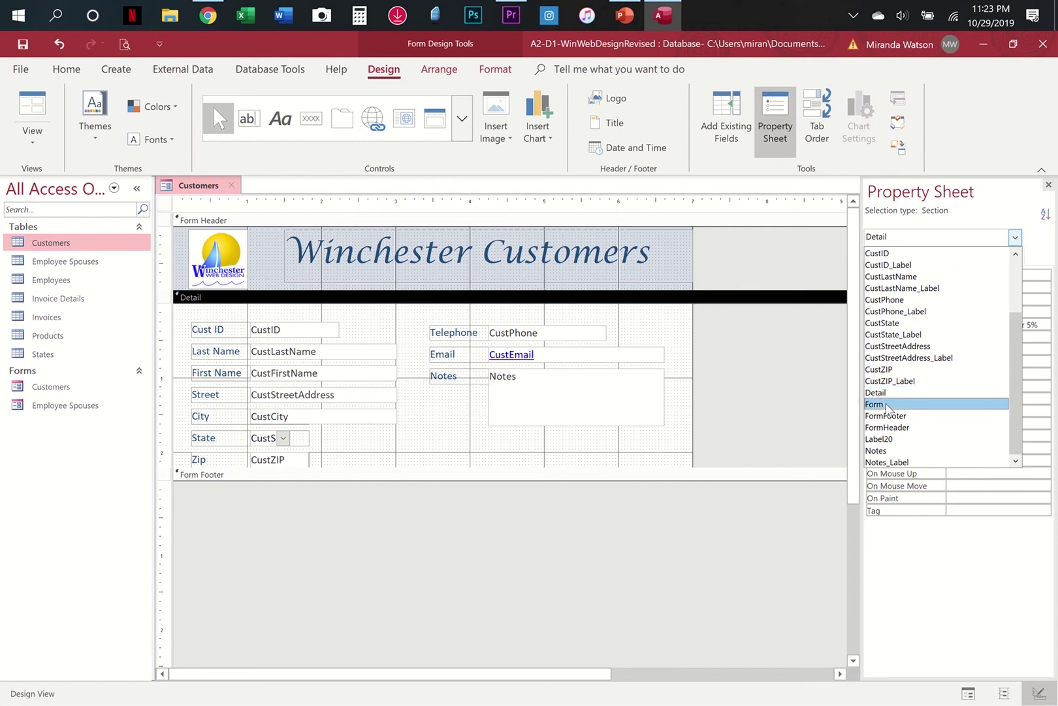
click(887, 405)
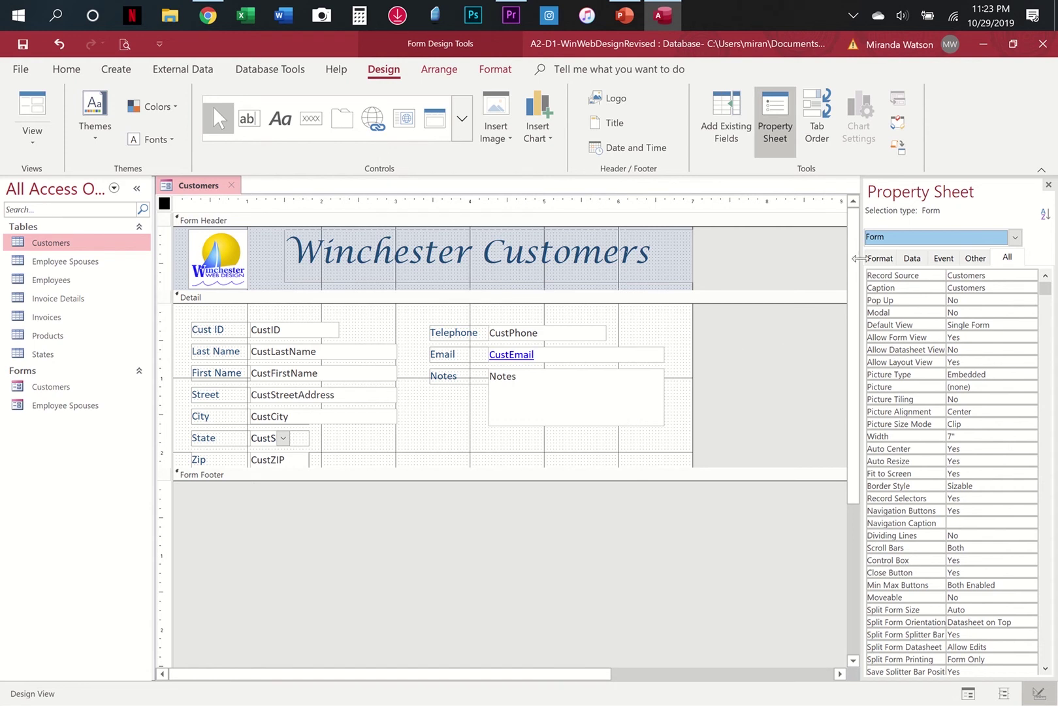
click(1049, 185)
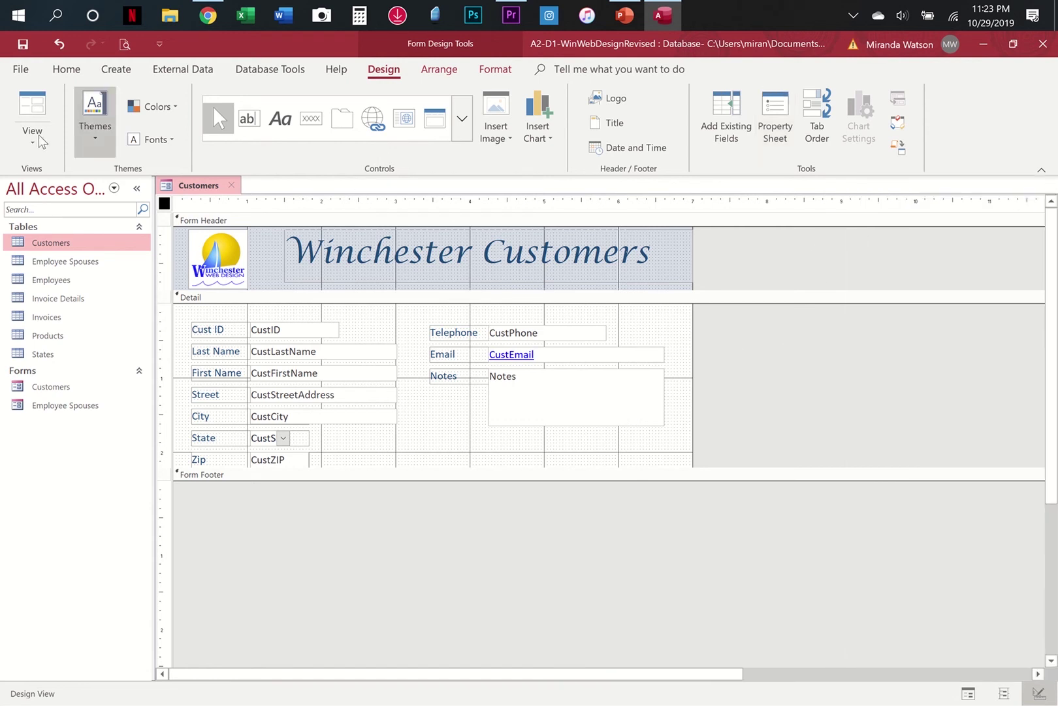
Step through the Customers form's fields in Form View from Cust ID to Notes to check the tab order.
click(26, 107)
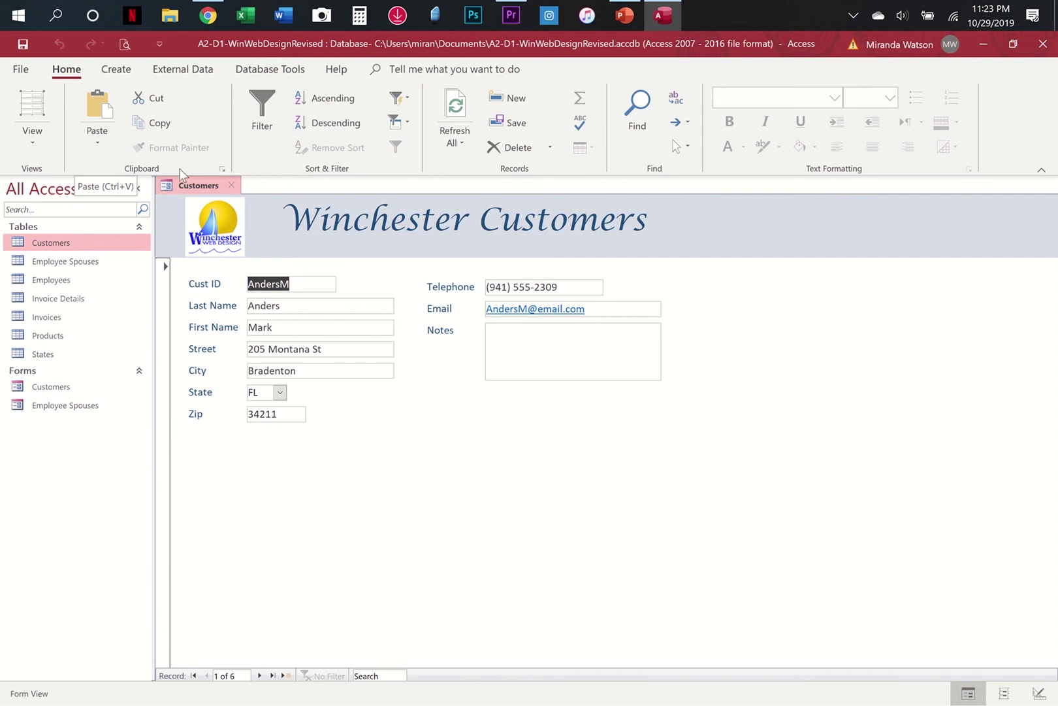
key(Tab)
key(Tab)
key(Tab)
key(Tab)
key(Tab)
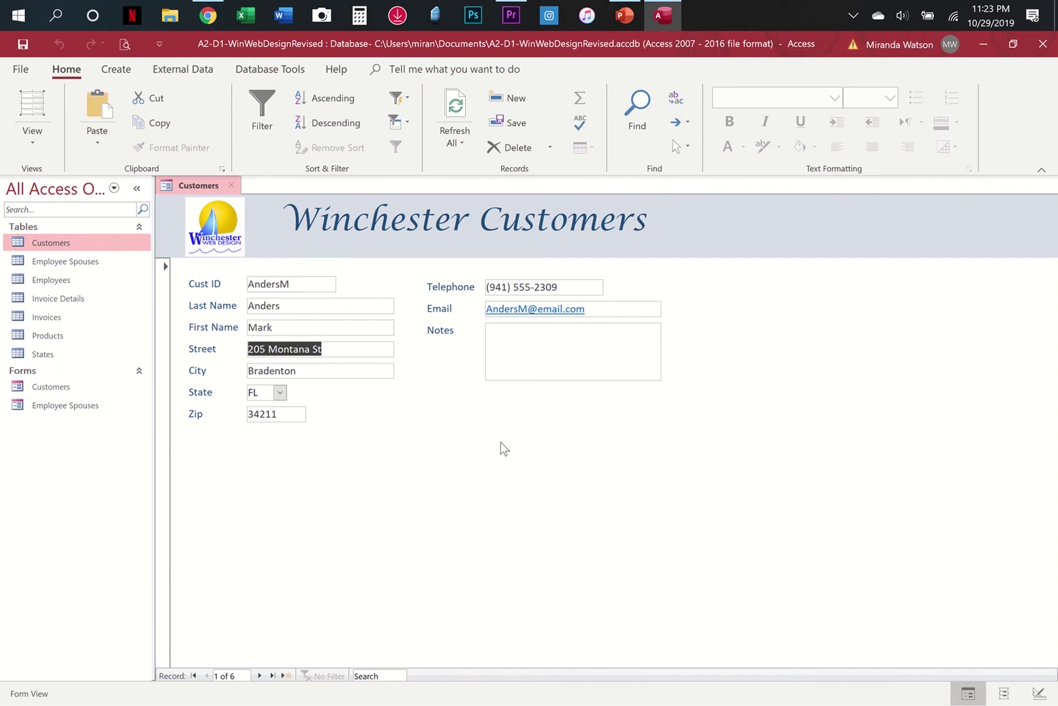
key(Tab)
key(Tab)
key(Tab)
key(Tab)
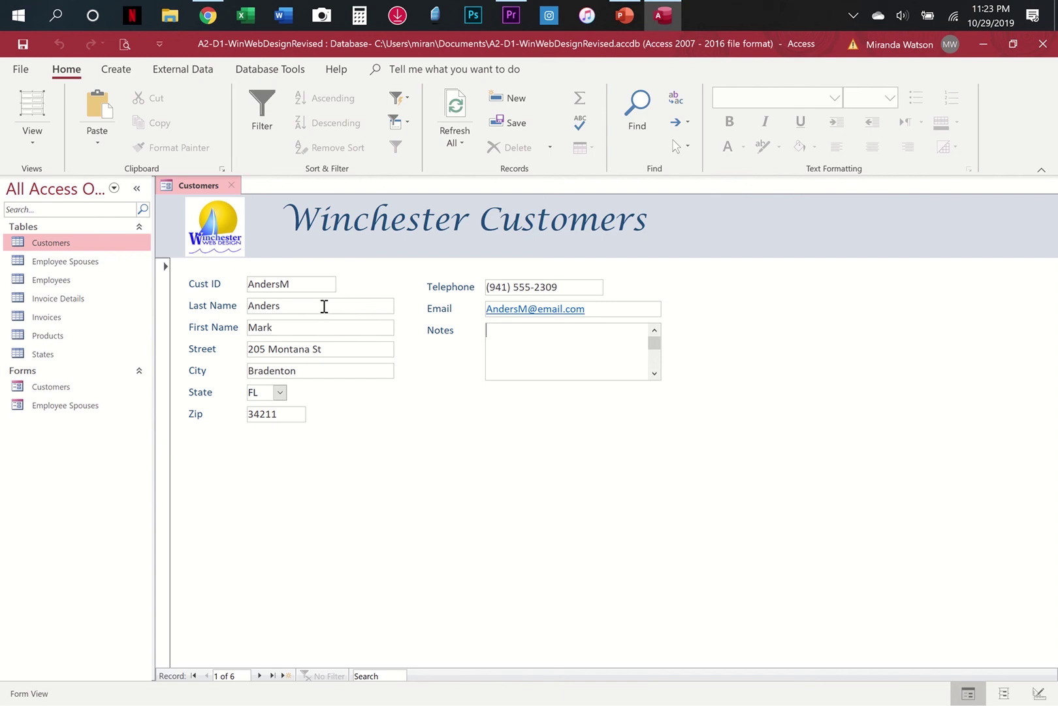
click(320, 284)
key(Tab)
key(Tab)
key(Tab)
key(Tab)
key(Tab)
key(Tab)
key(Tab)
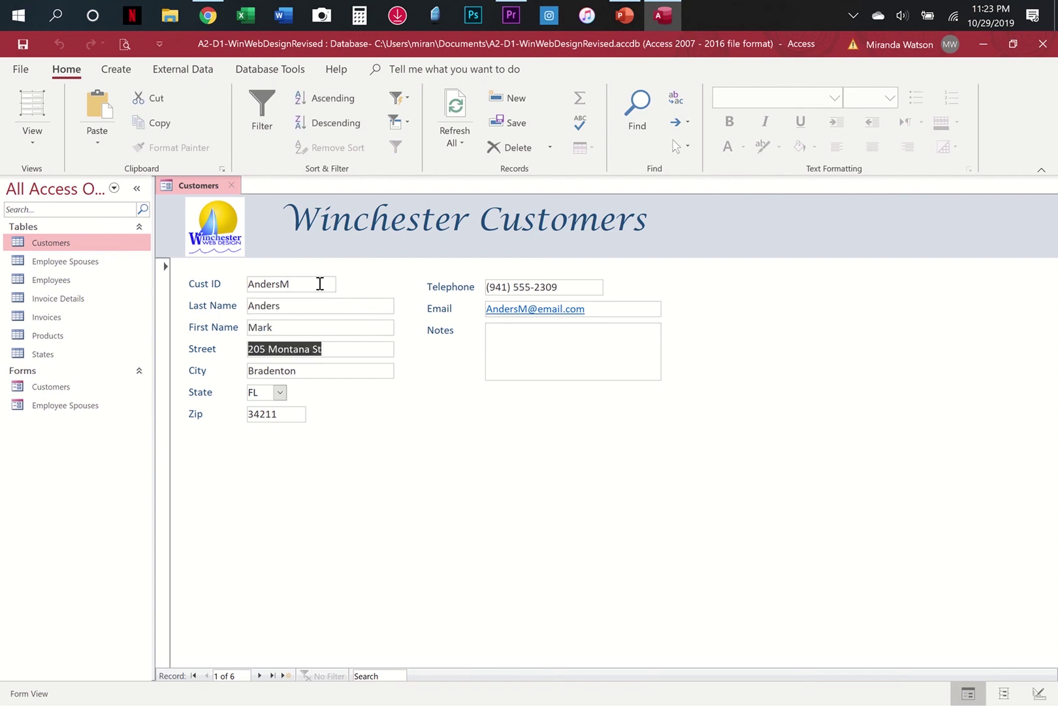
key(Tab)
key(Tab)
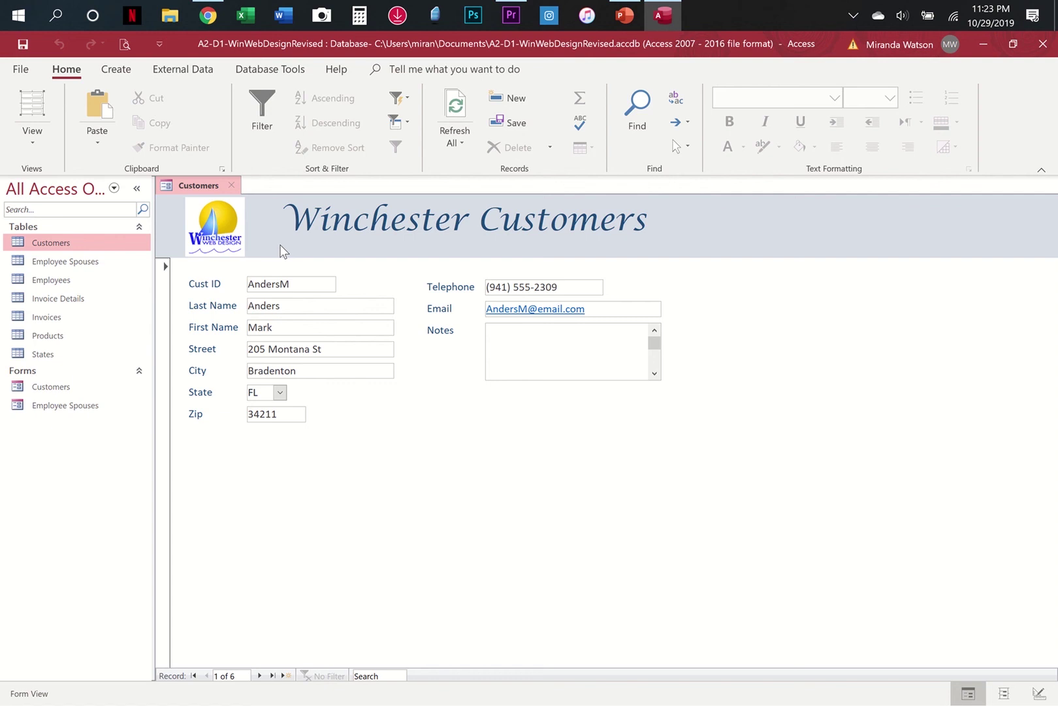
Change the Detail section's tab order in Design View so CustPhone comes directly after CustID.
click(34, 137)
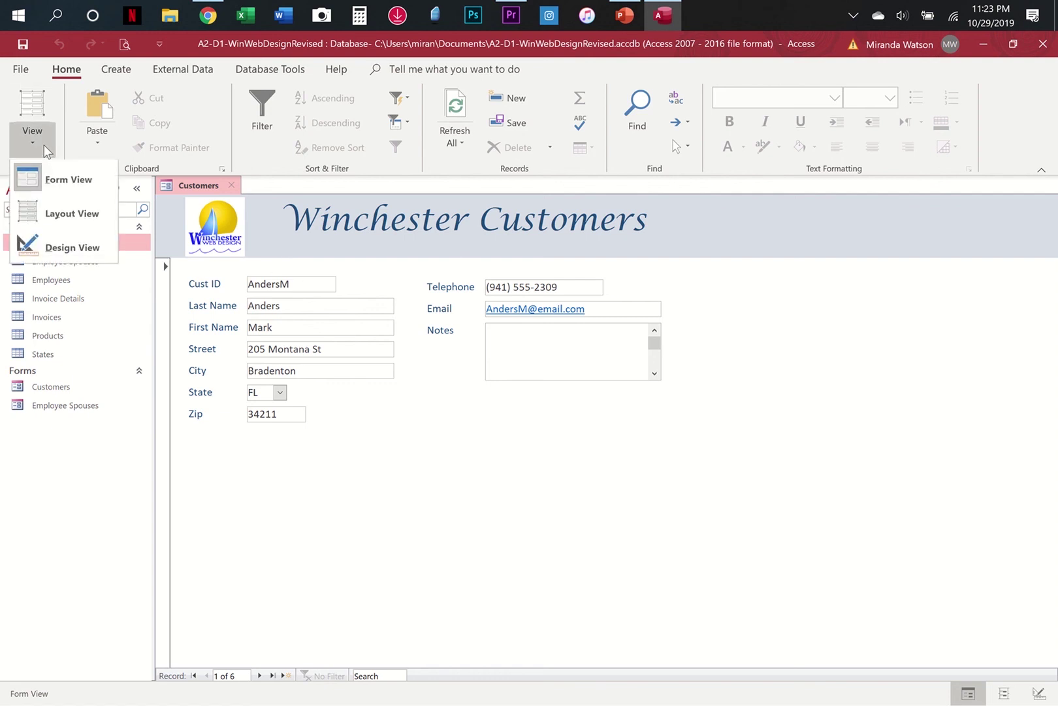
click(78, 247)
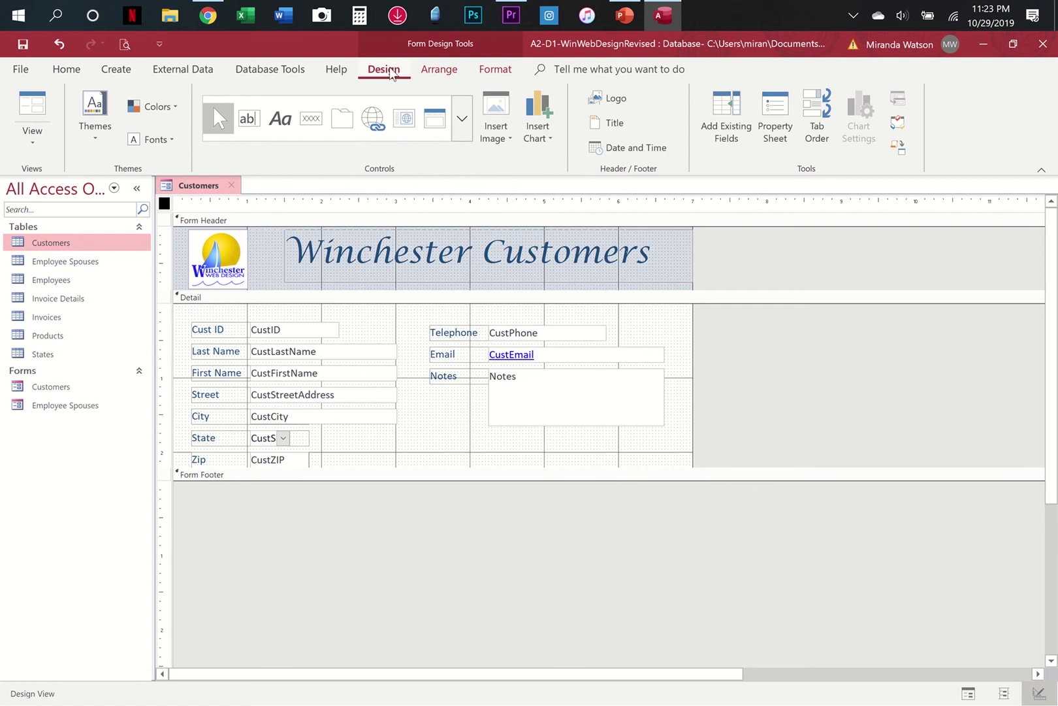
click(816, 106)
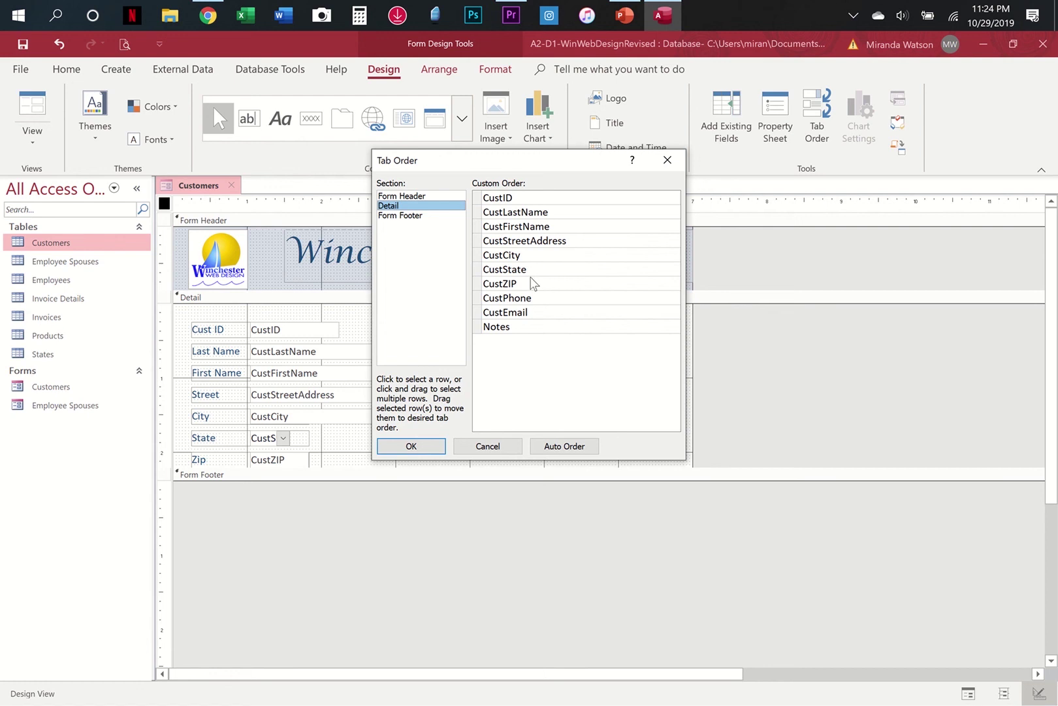
click(481, 301)
drag(481, 302, 481, 212)
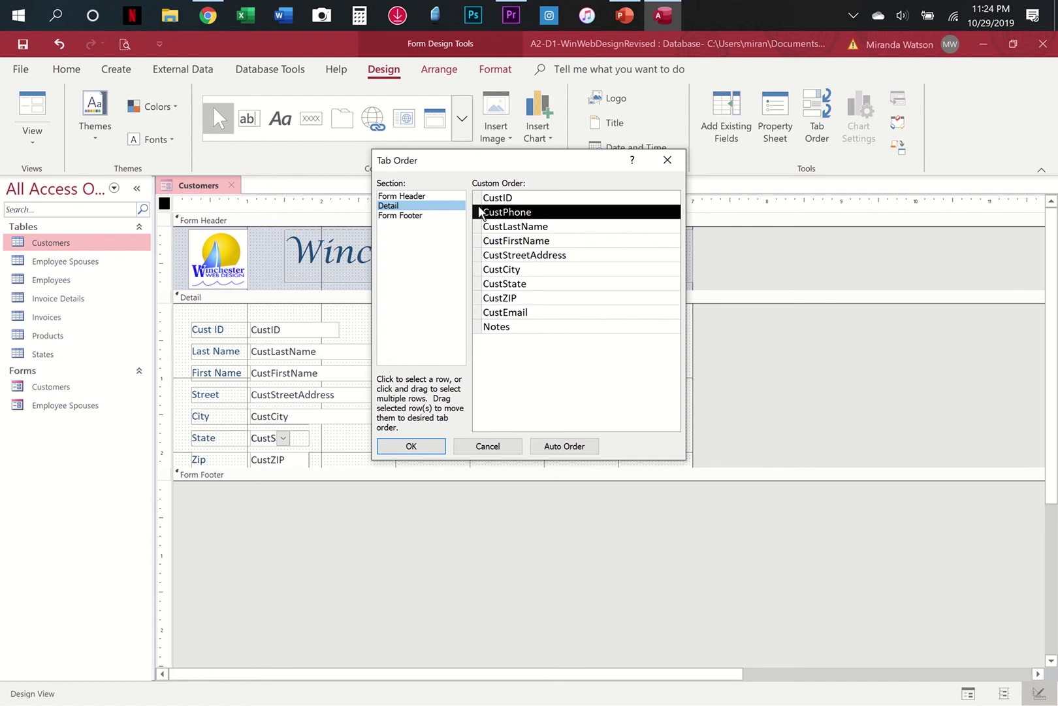
click(426, 448)
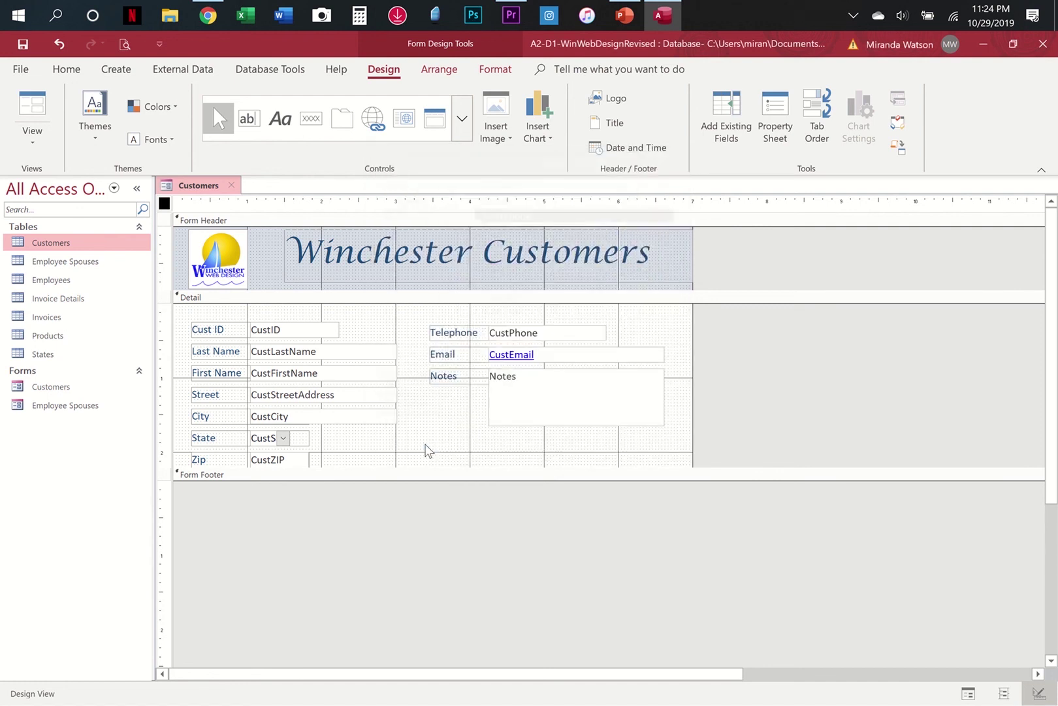
Test the revised tab order in Form View by stepping through the fields of the first two customer records.
click(43, 100)
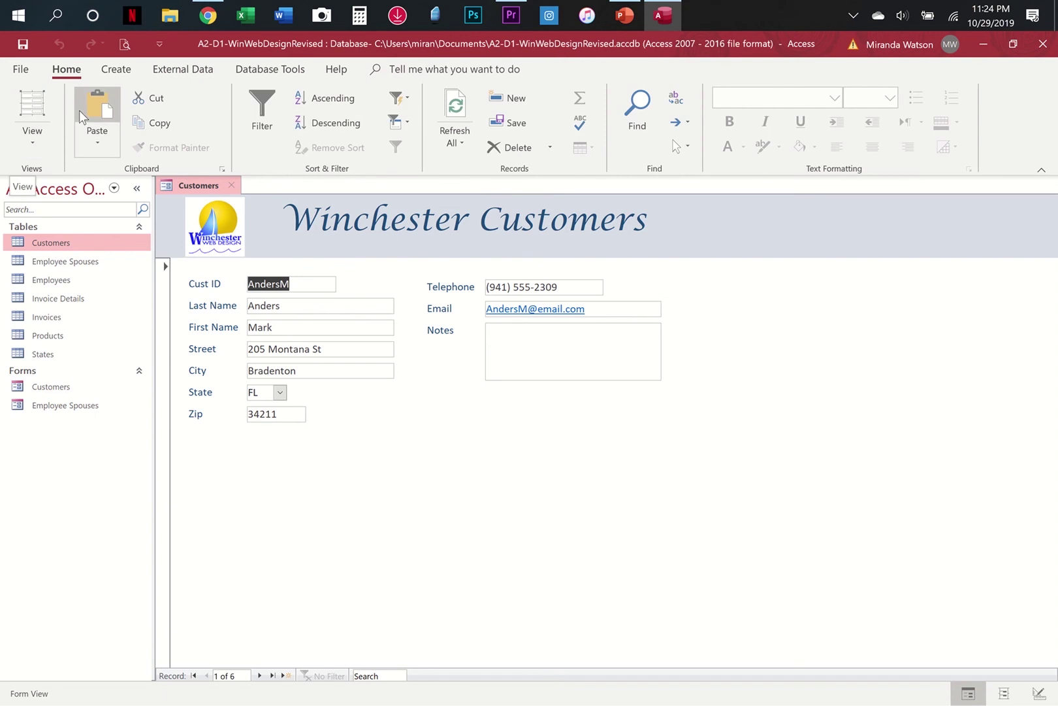
key(Tab)
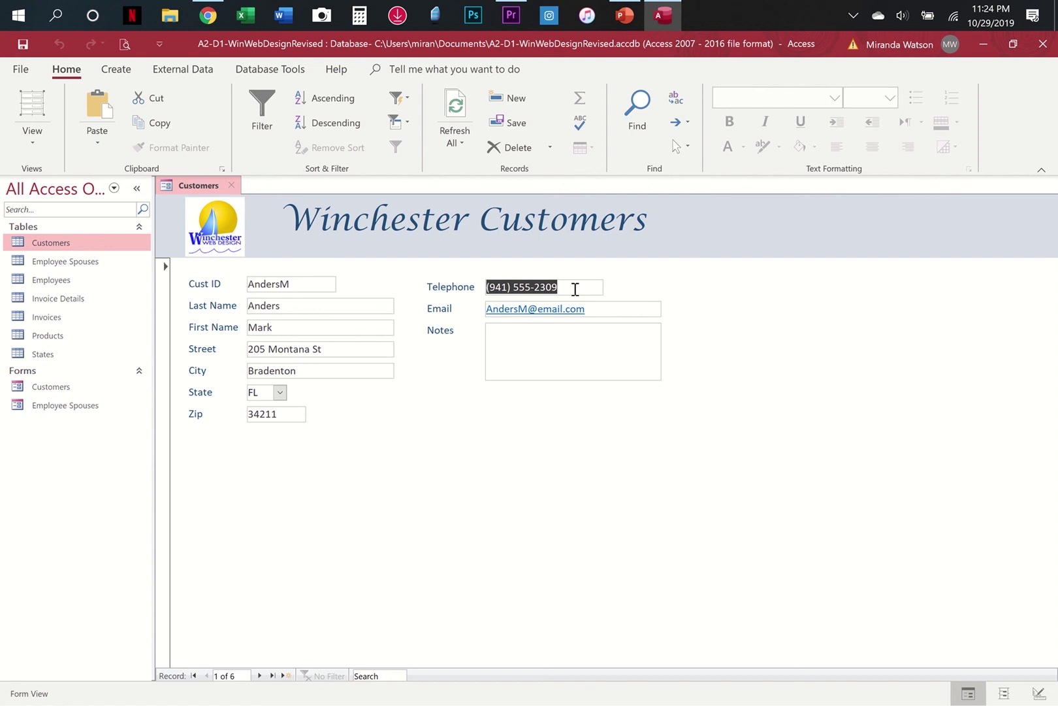
key(Tab)
key(Tab)
key(Tab)
key(Tab)
key(Tab)
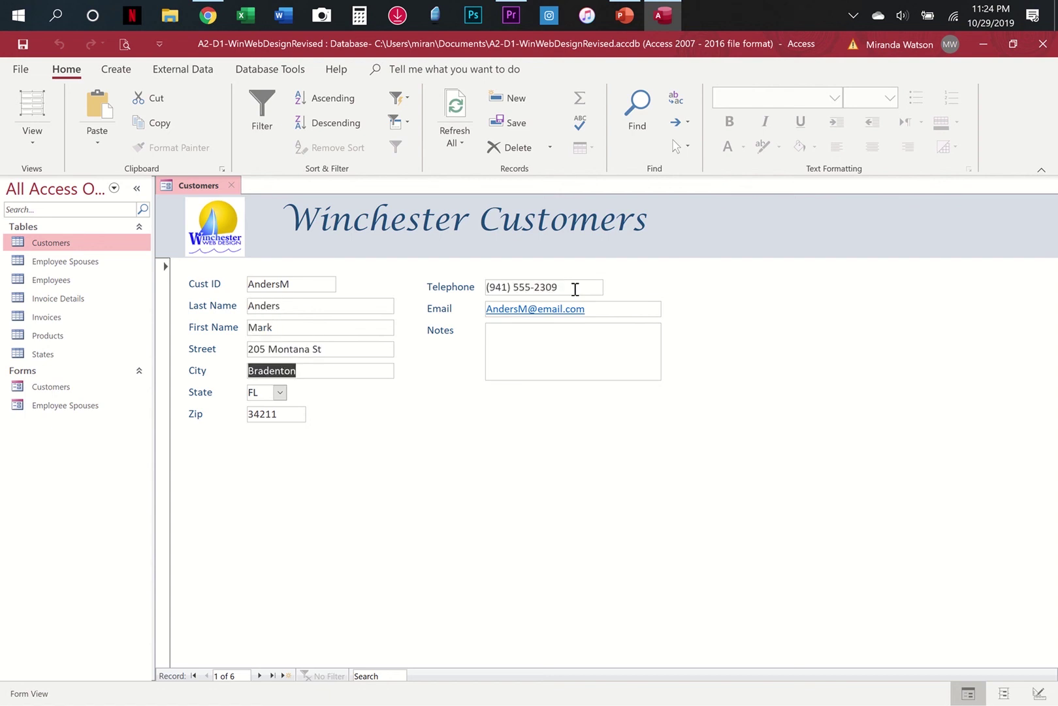
key(Tab)
key(Tab)
key(Tab)
key(Tab)
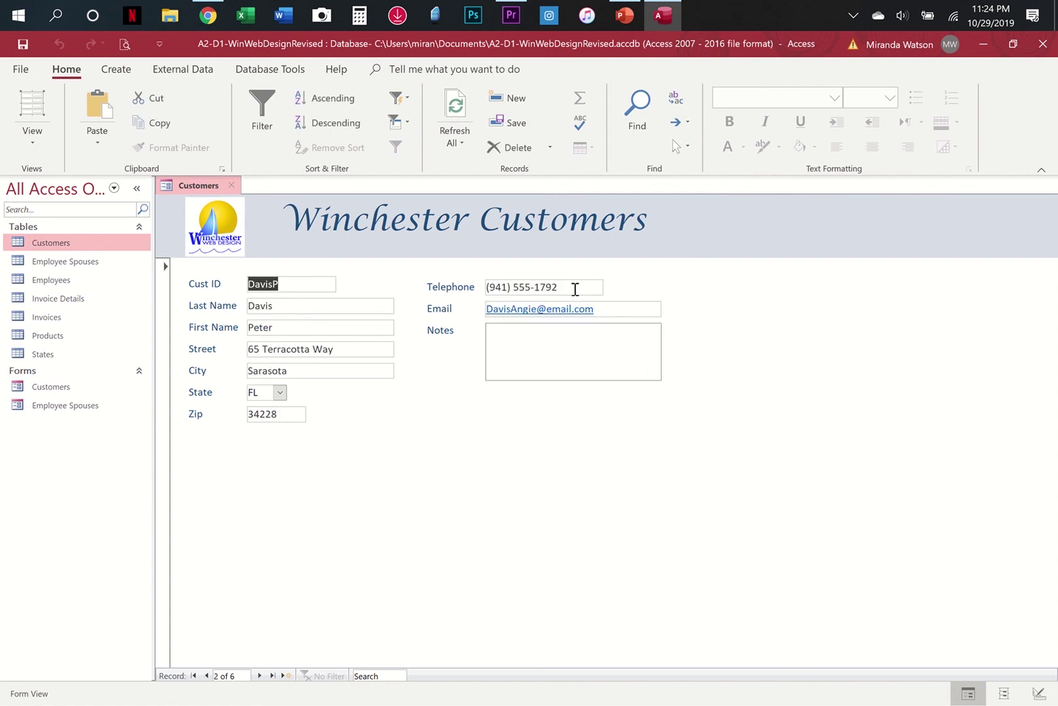
key(Tab)
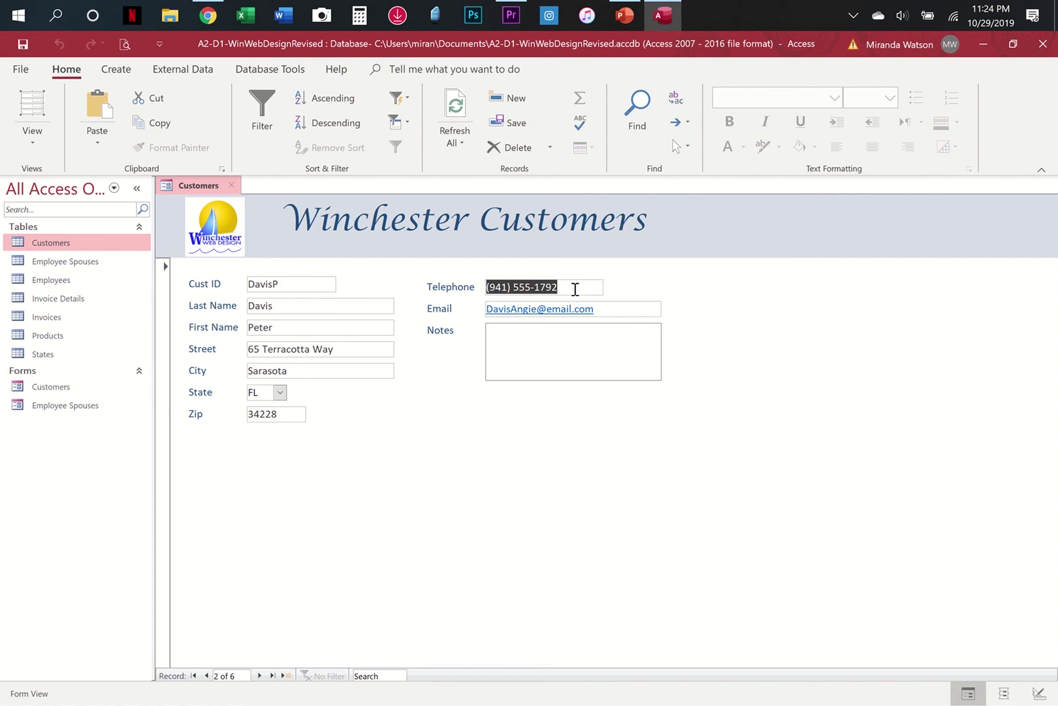
key(Tab)
key(Tab)
key(Tab)
key(Tab)
key(Tab)
key(Tab)
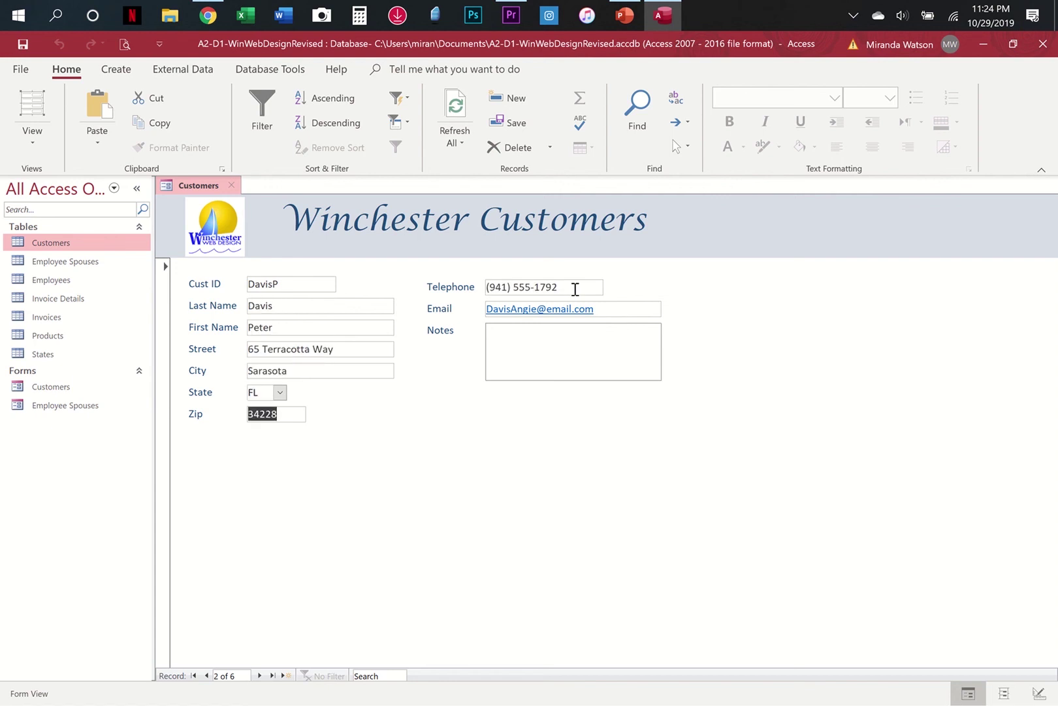
key(Tab)
key(Tab)
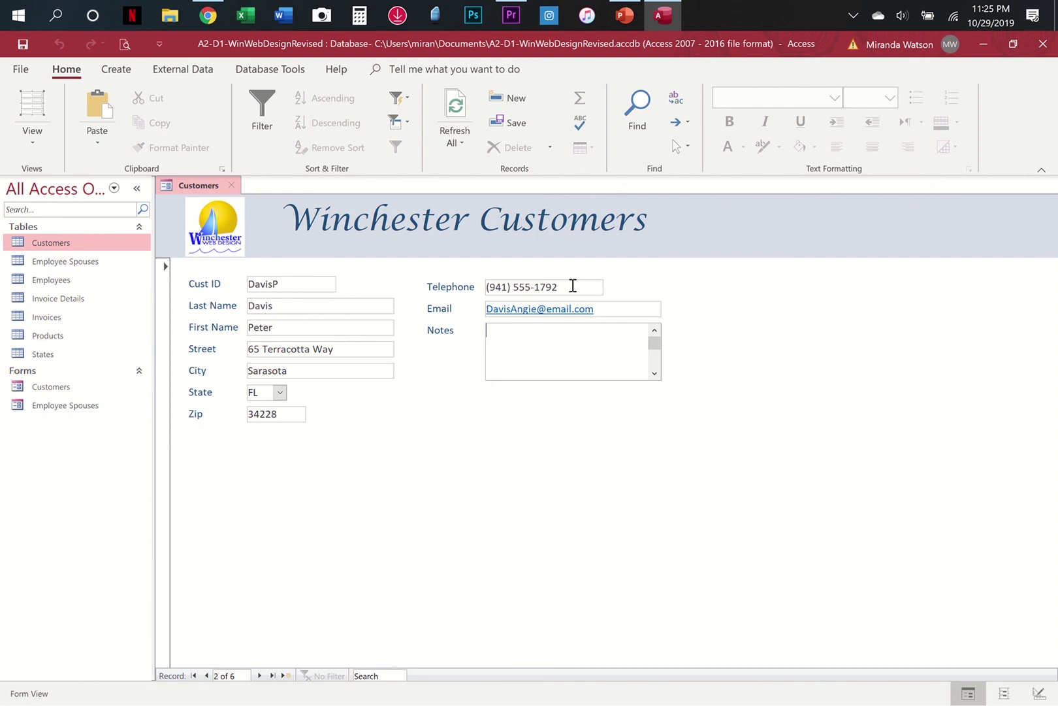
Apply the last Office theme in the gallery, with beige and dark red colors, and display the Customers form in Form View.
click(21, 136)
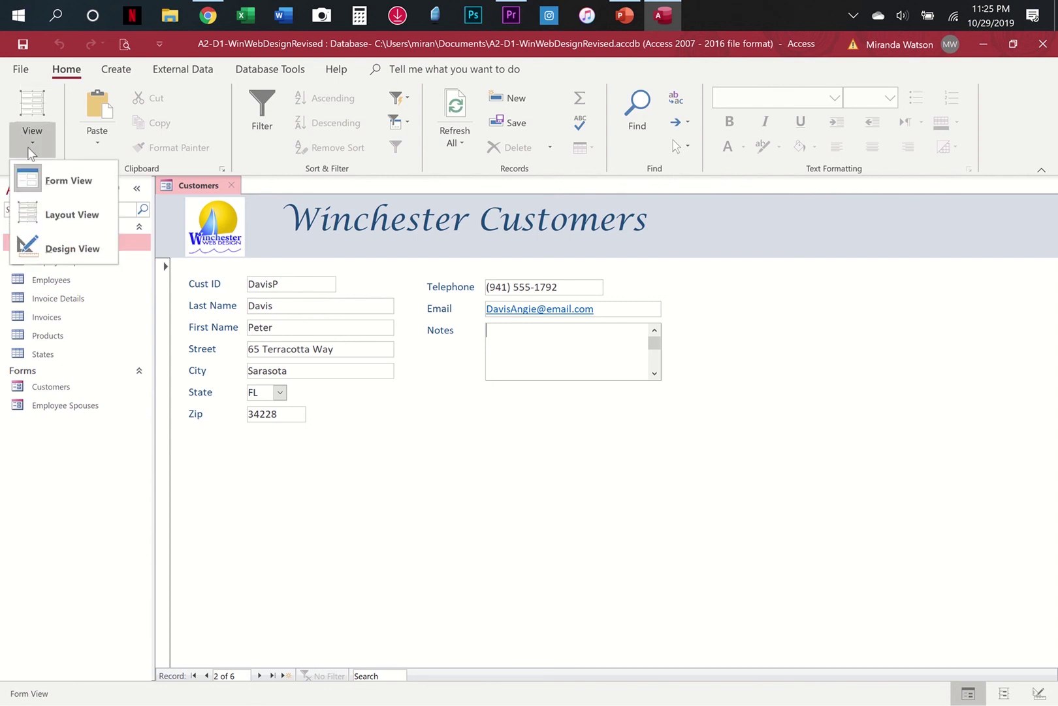
click(48, 242)
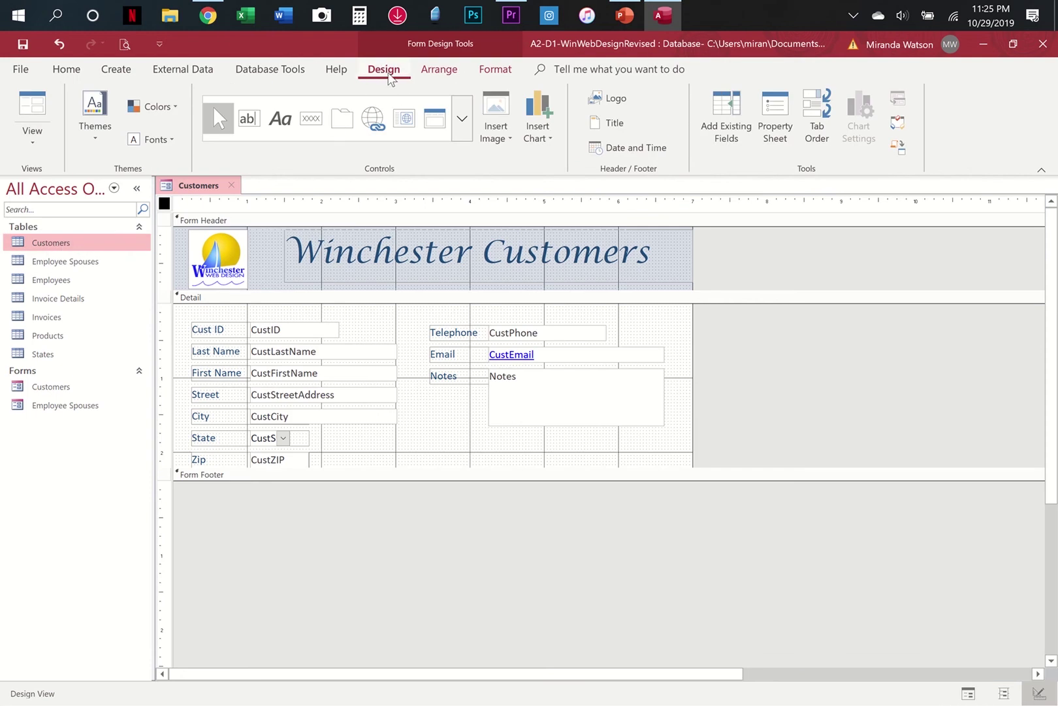
click(94, 138)
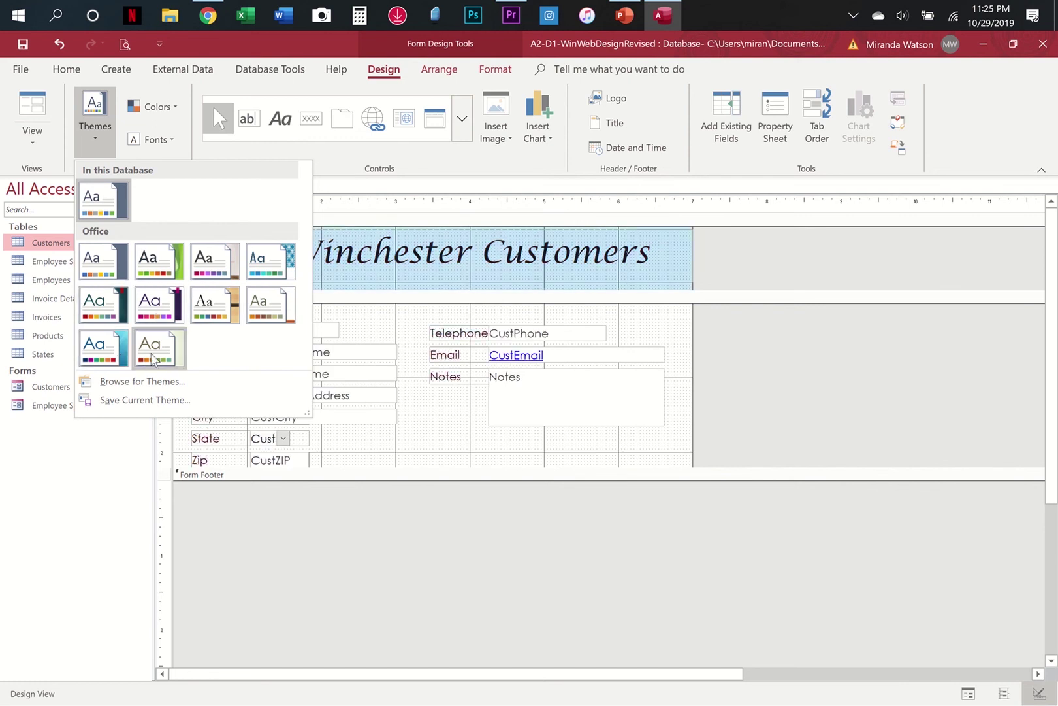
click(178, 357)
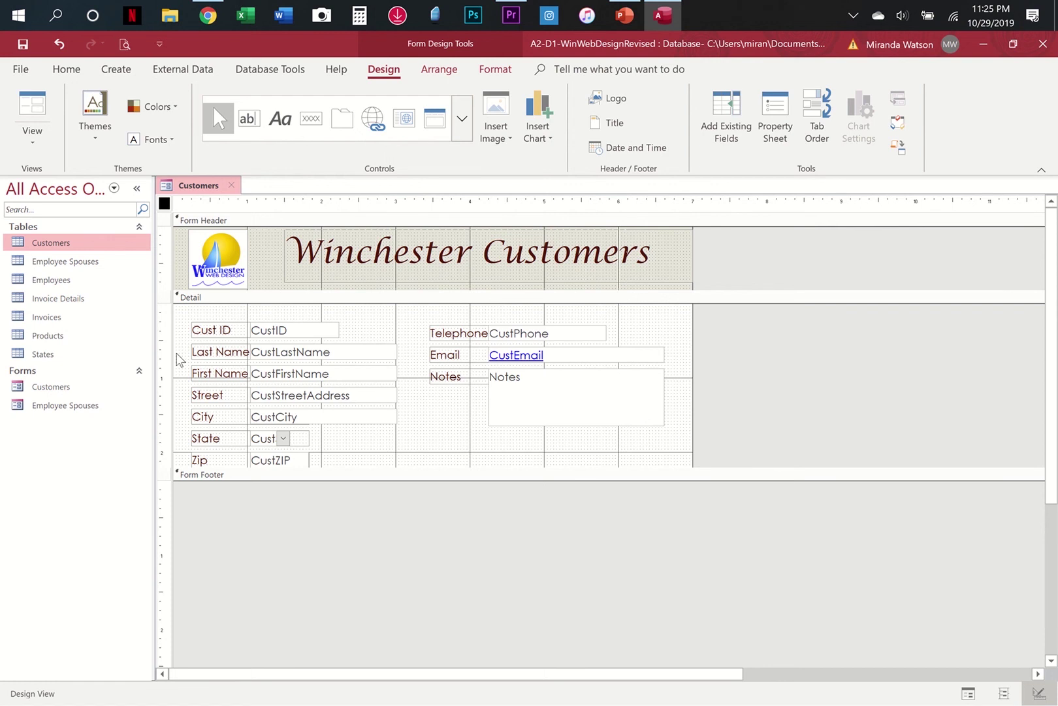
click(39, 103)
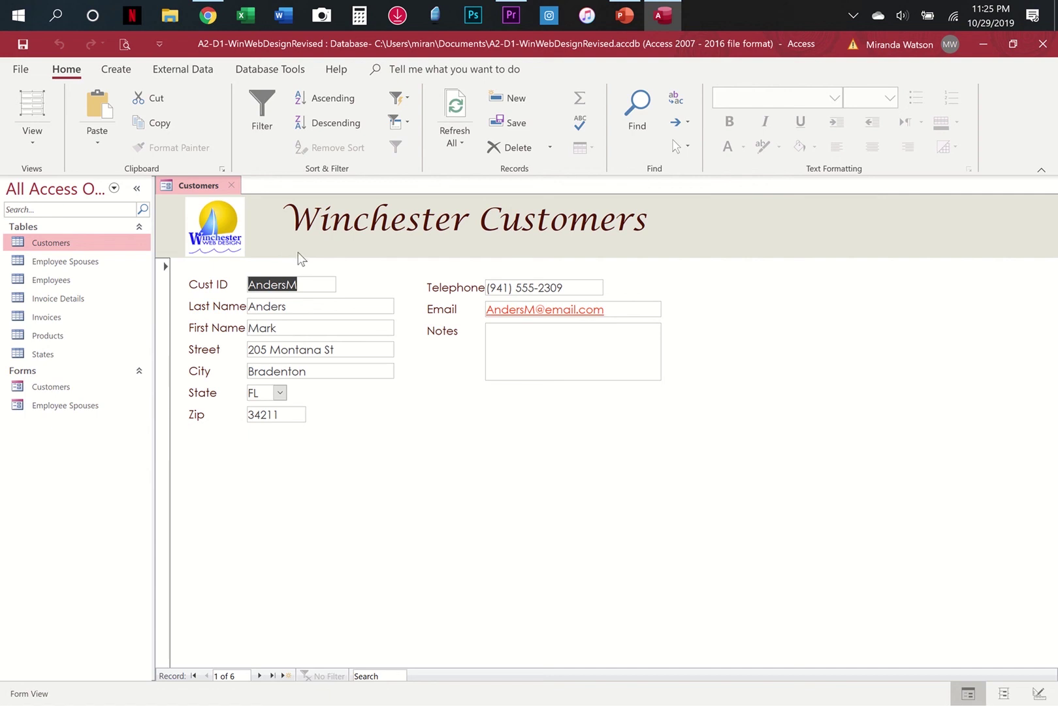
Close the Customers form and save the changes to its design.
click(115, 69)
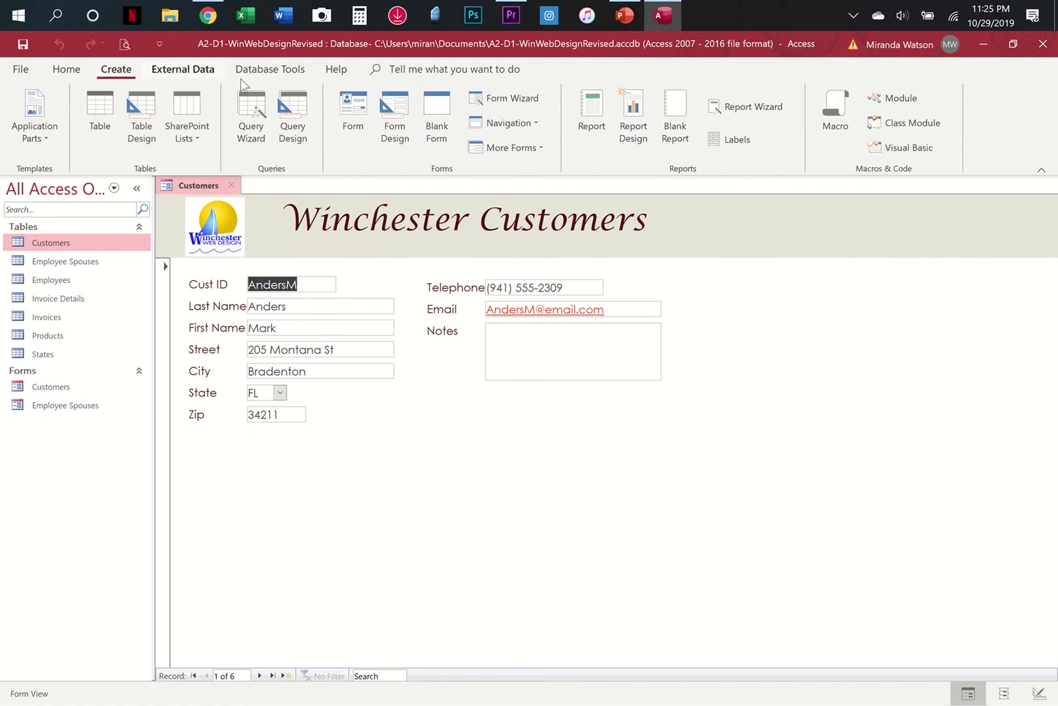
click(347, 119)
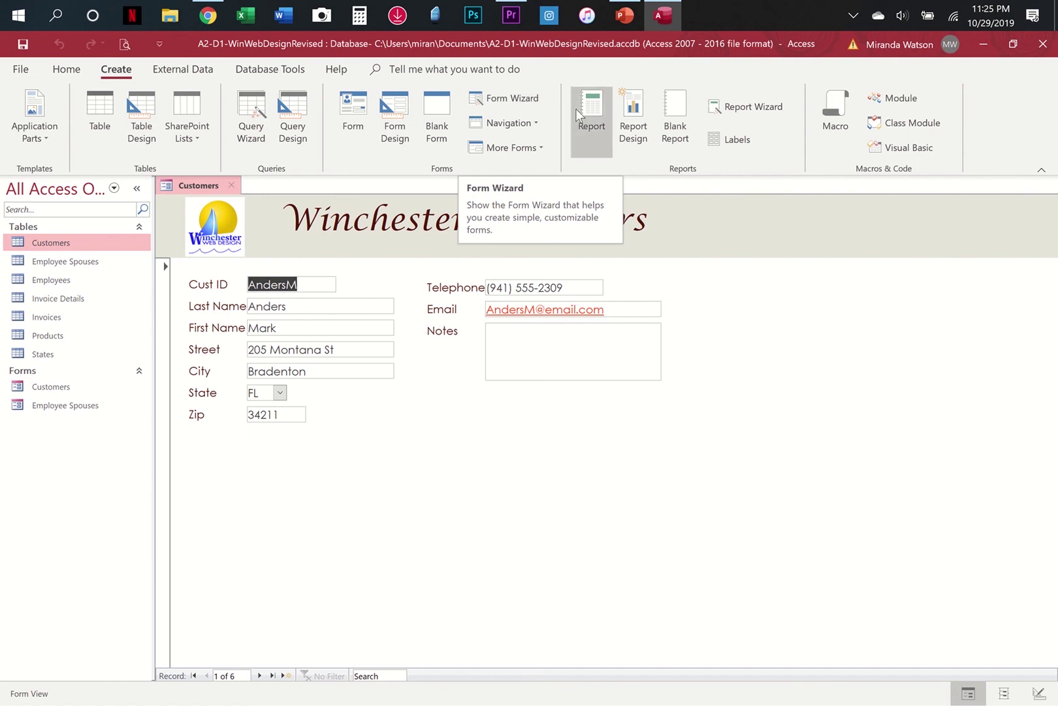
click(232, 185)
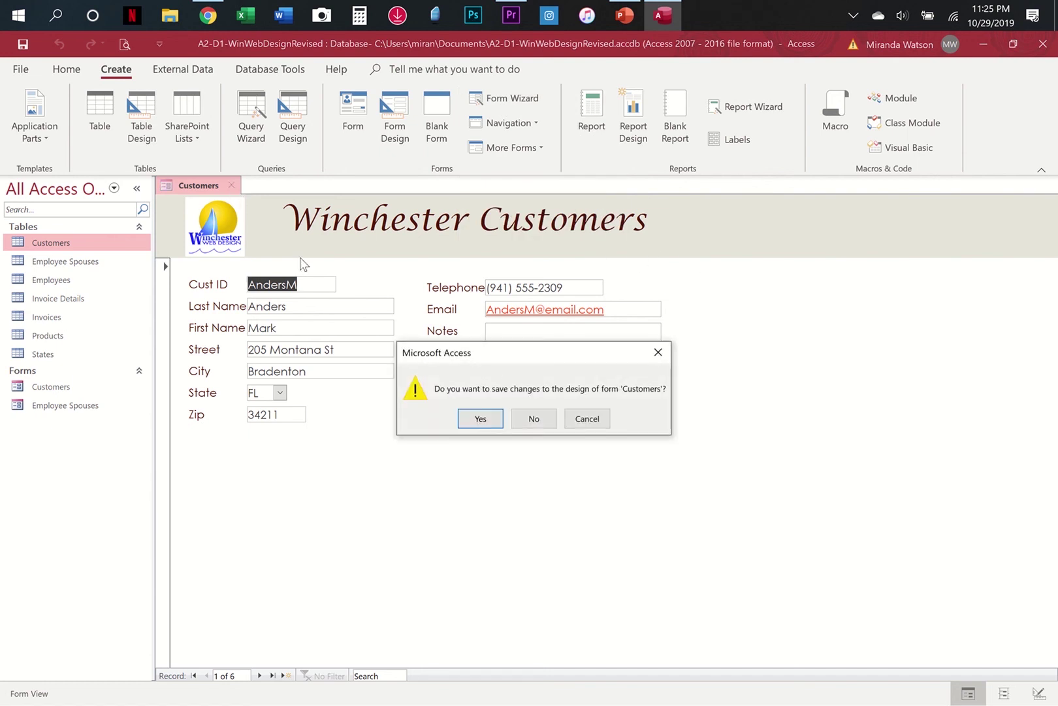
click(481, 419)
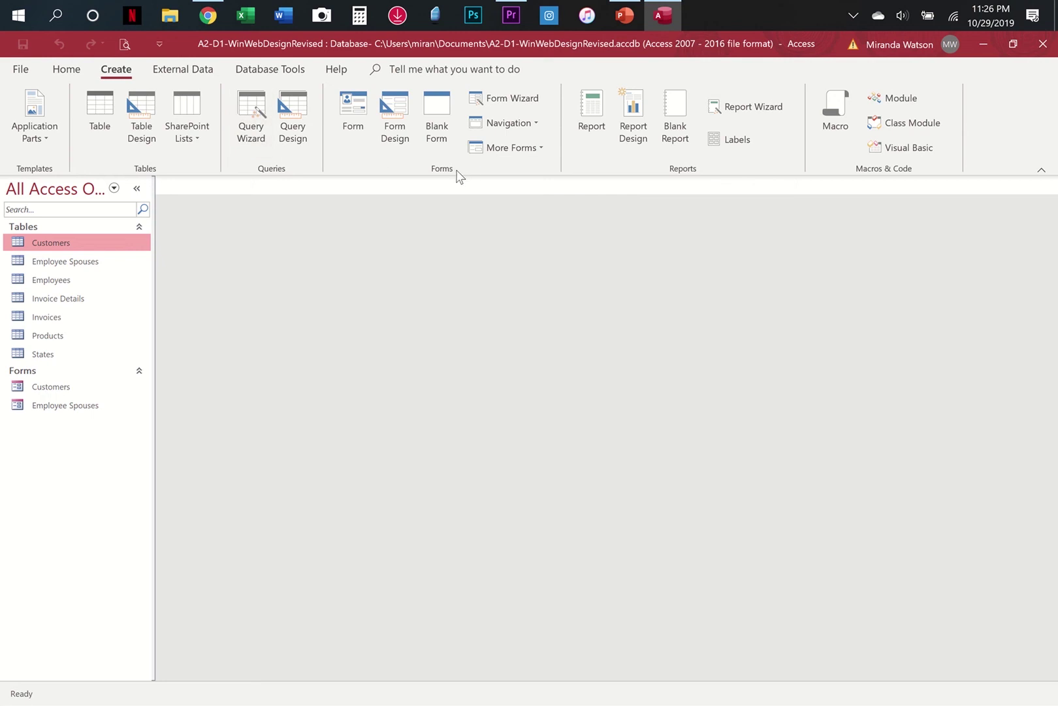
Create a Multiple Items form from the Customers table.
click(536, 151)
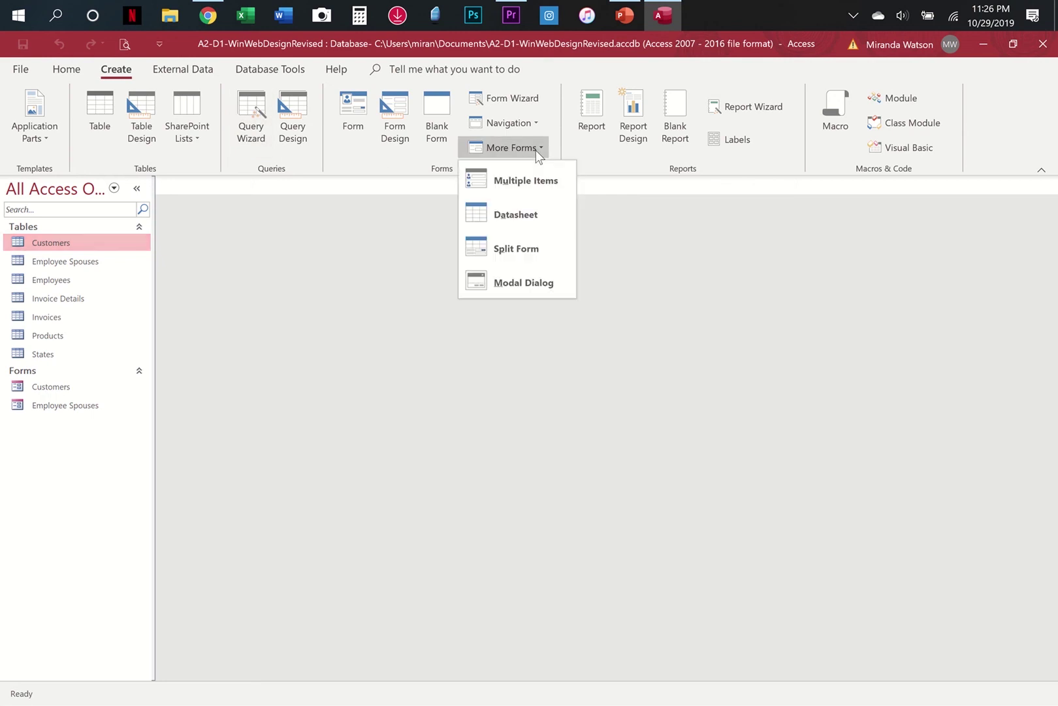
click(521, 181)
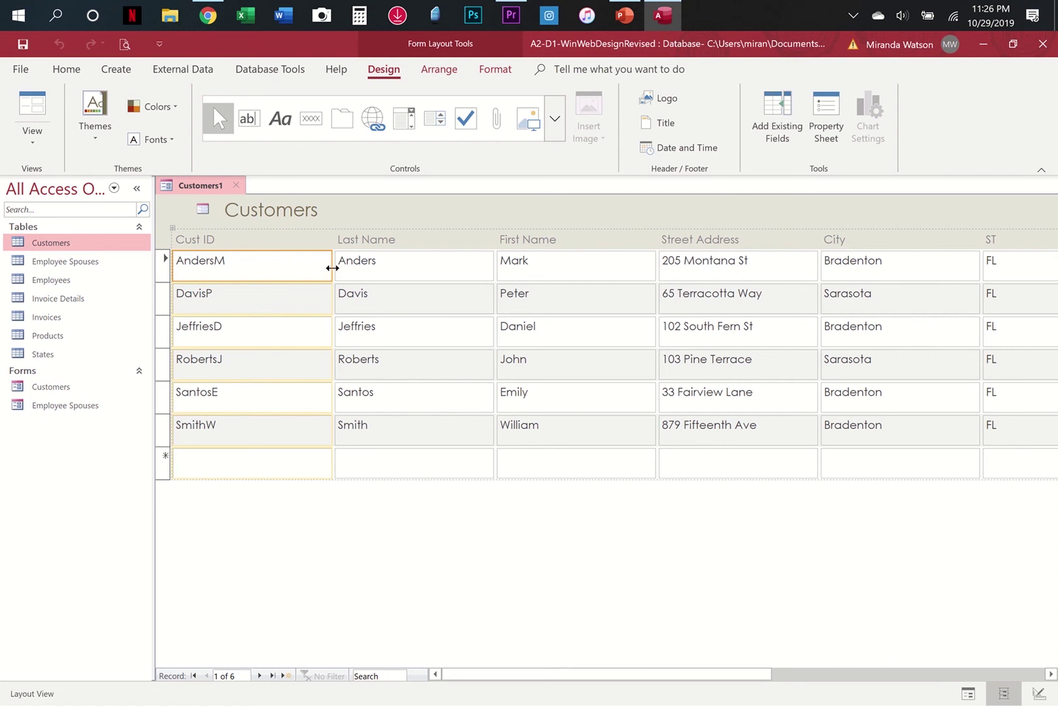
Narrow the Cust ID, Last Name, First Name and Street Address columns of the Multiple Items form to fit their contents.
drag(333, 267, 233, 268)
click(389, 272)
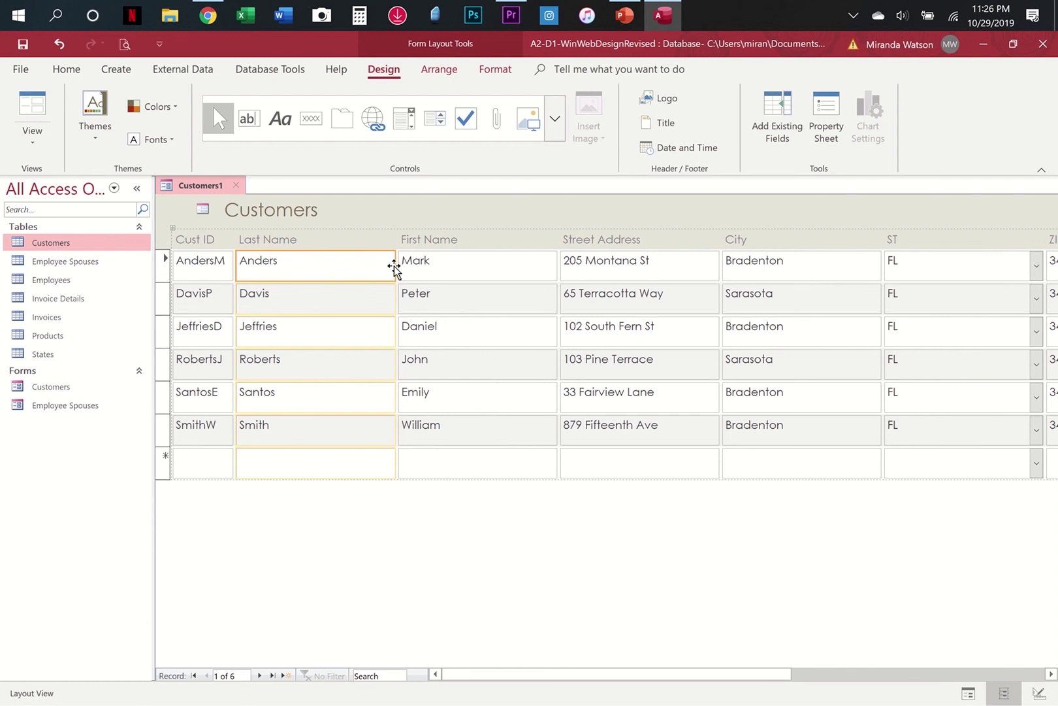
drag(394, 265, 301, 267)
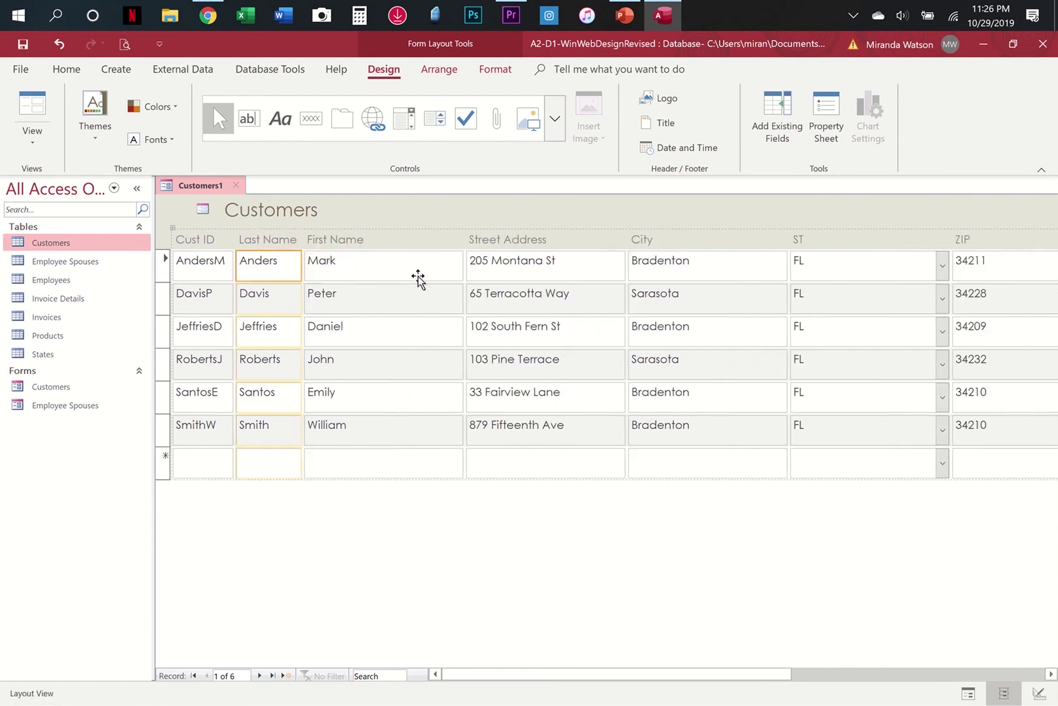
click(435, 271)
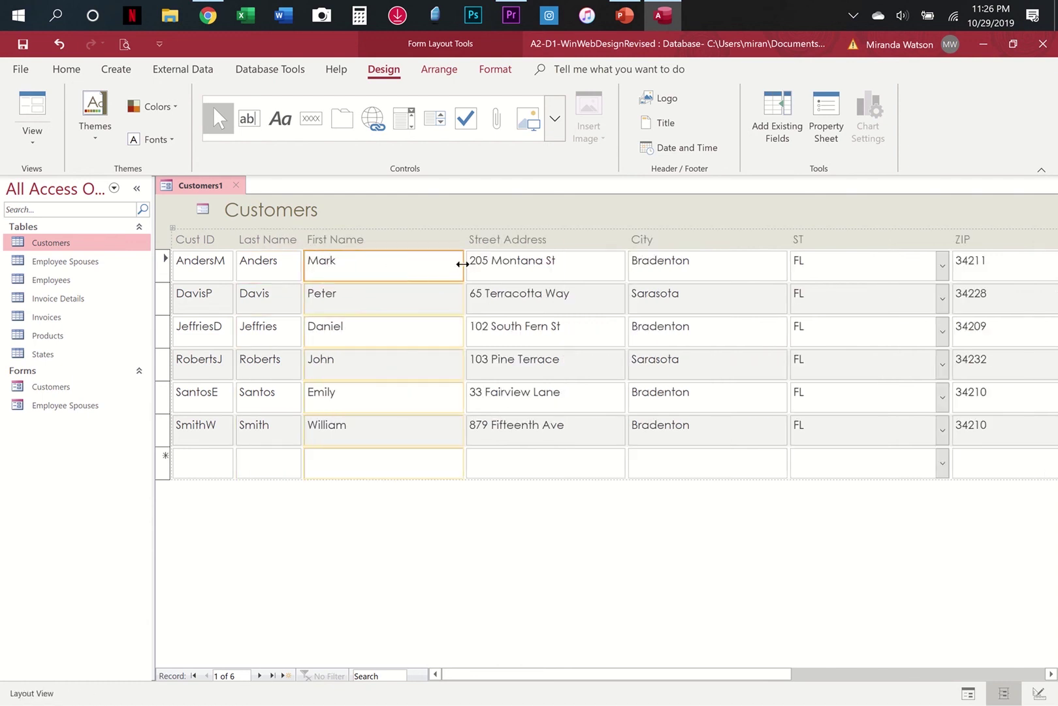
drag(462, 264, 373, 265)
click(515, 268)
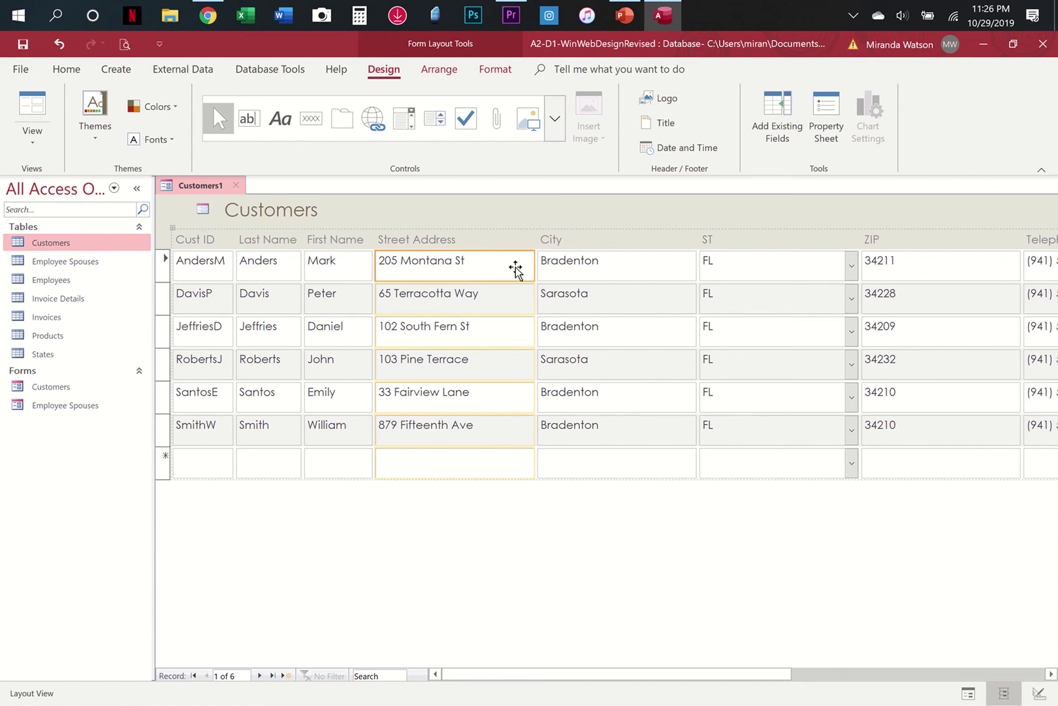
drag(533, 266, 487, 265)
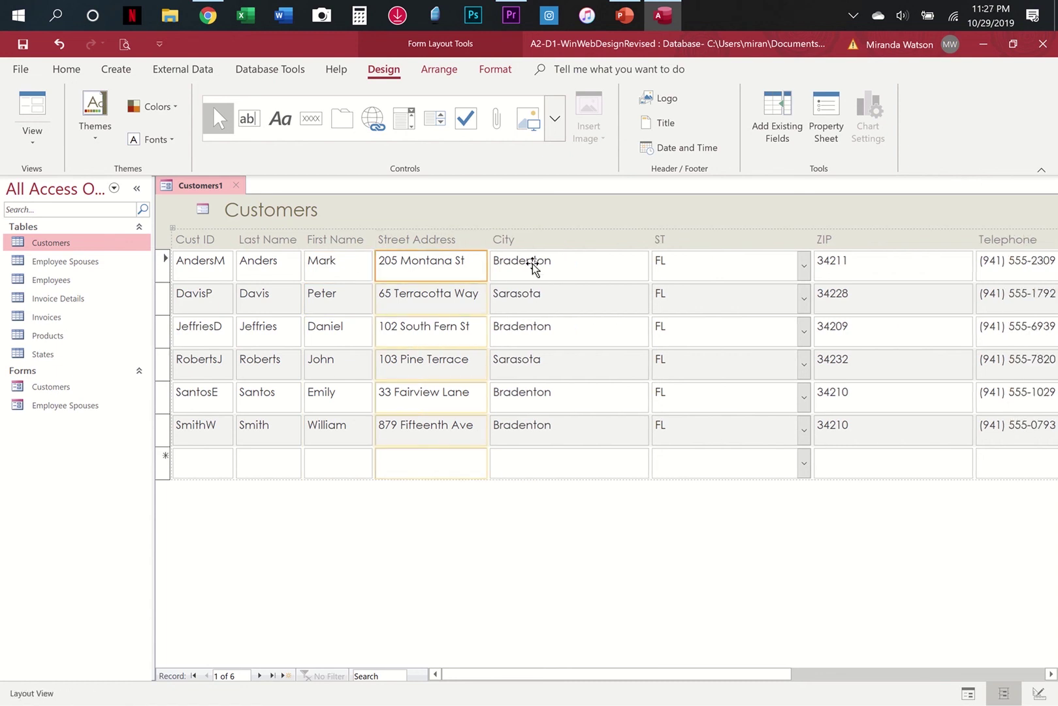
Narrow the City, ST, ZIP and Telephone columns to fit their contents, keeping the original row height.
click(533, 262)
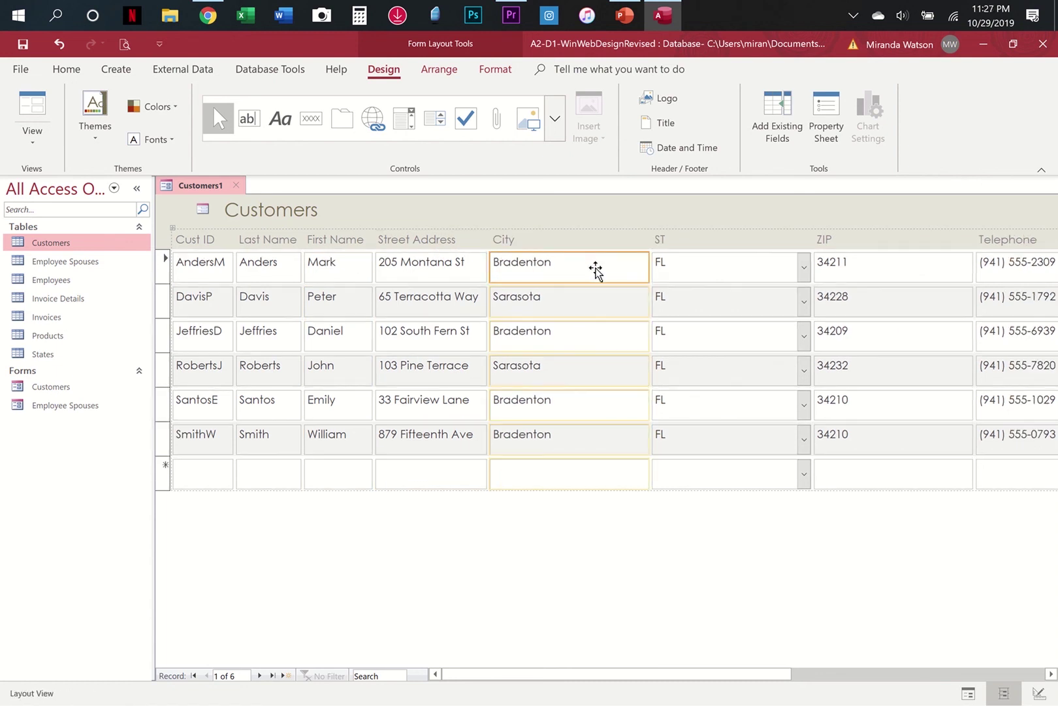
key(ctrl+z)
drag(650, 265, 564, 264)
click(660, 268)
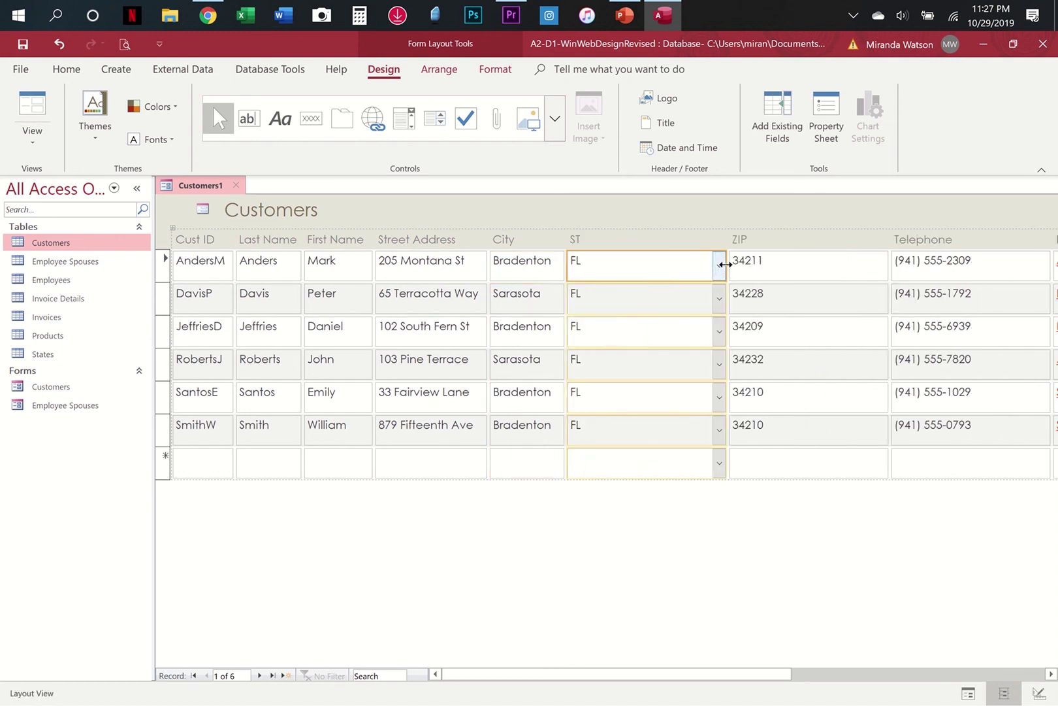
drag(727, 266, 611, 275)
click(745, 270)
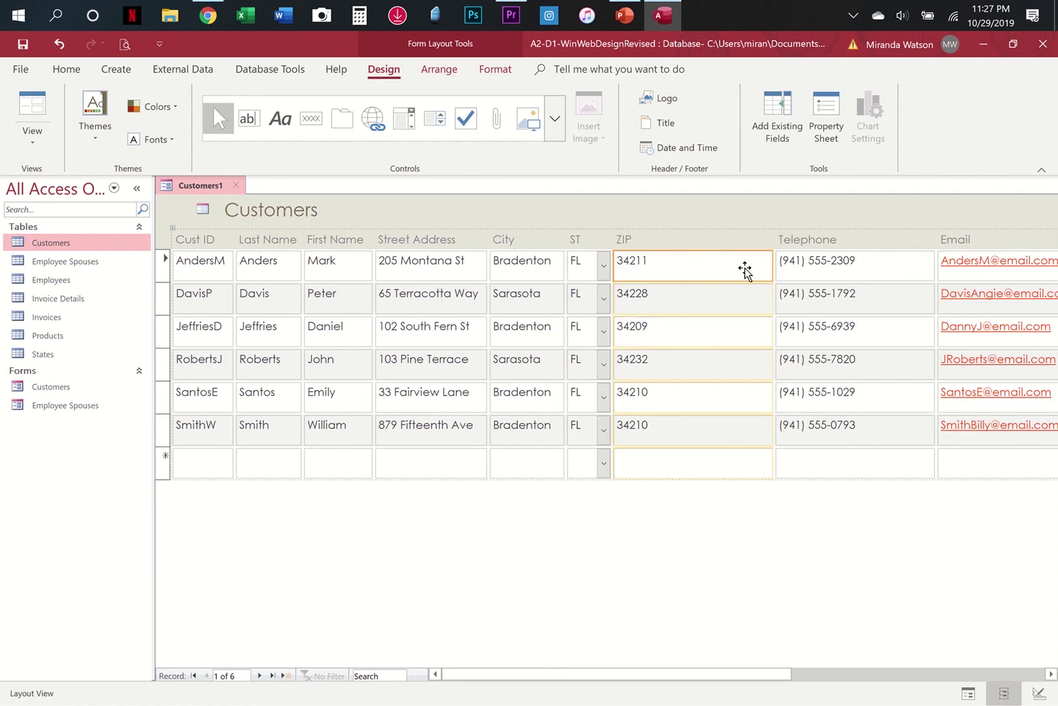
drag(773, 264, 659, 276)
click(750, 280)
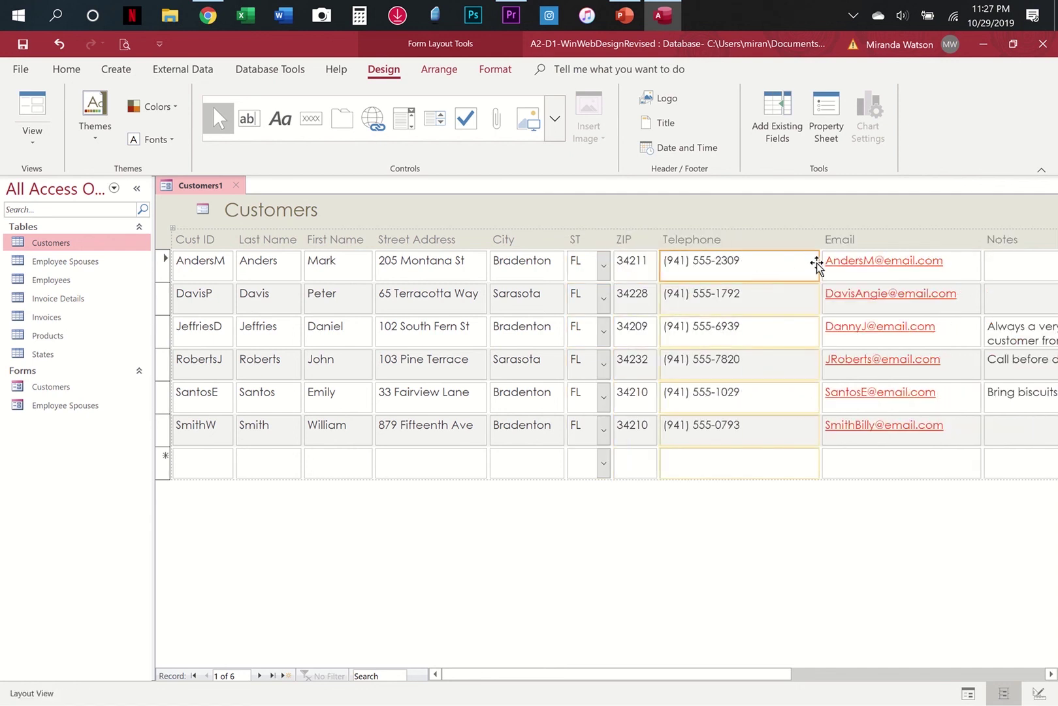
drag(819, 263, 752, 268)
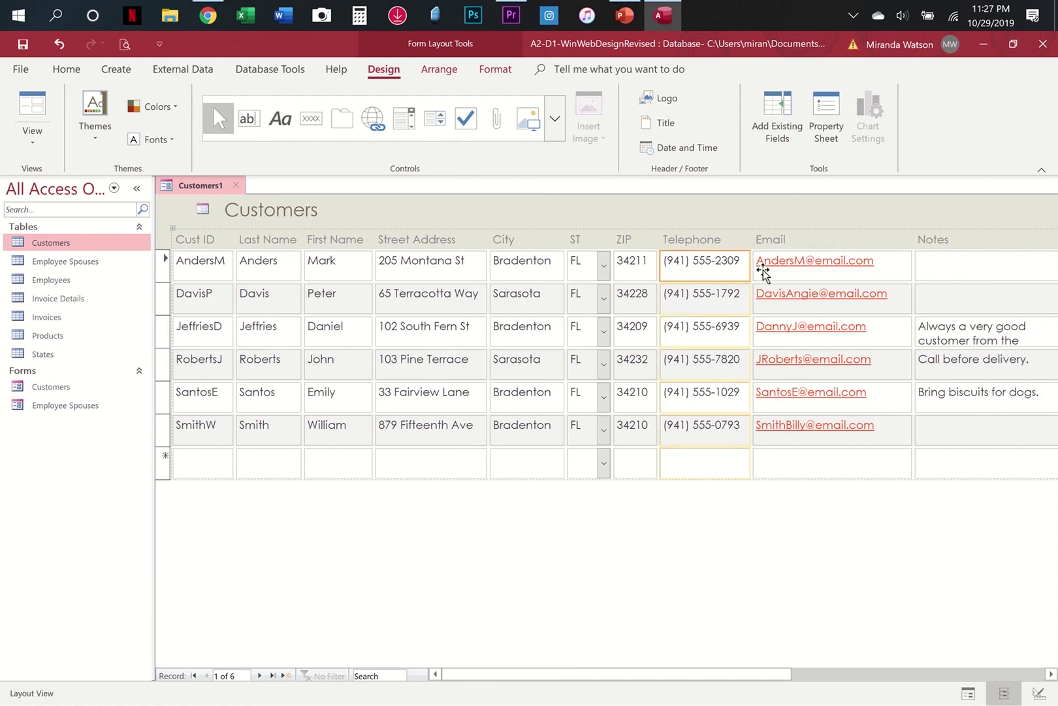
click(817, 554)
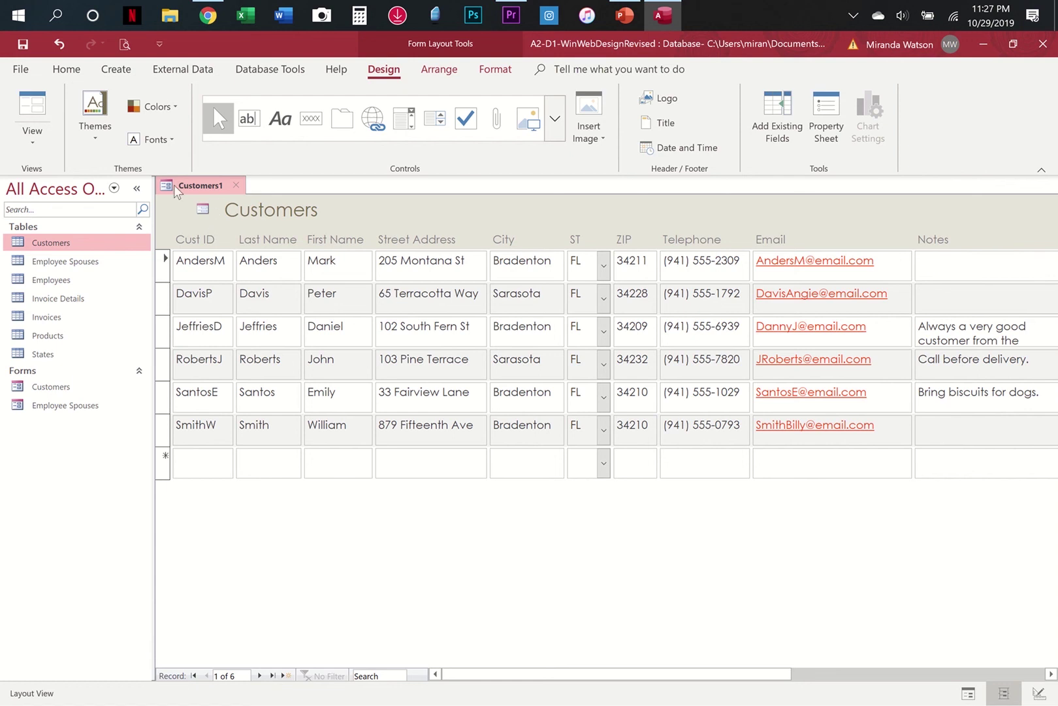
Apply the fourth Office theme, with the blue patterned design, and delete the form icon beside the Customers title.
click(83, 138)
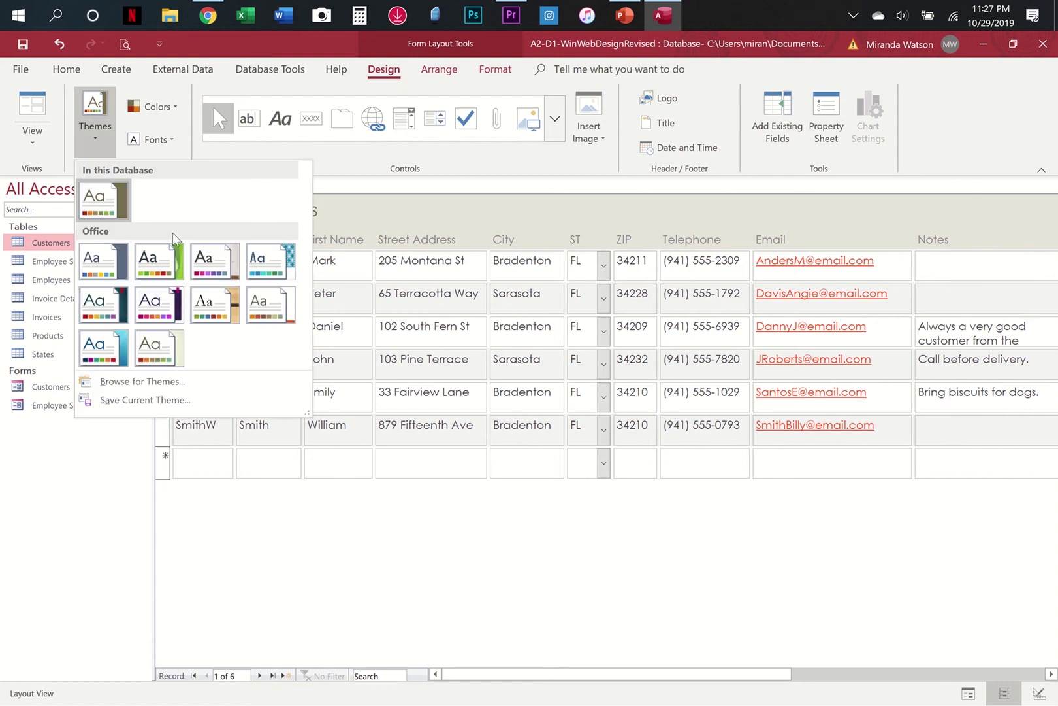
click(267, 274)
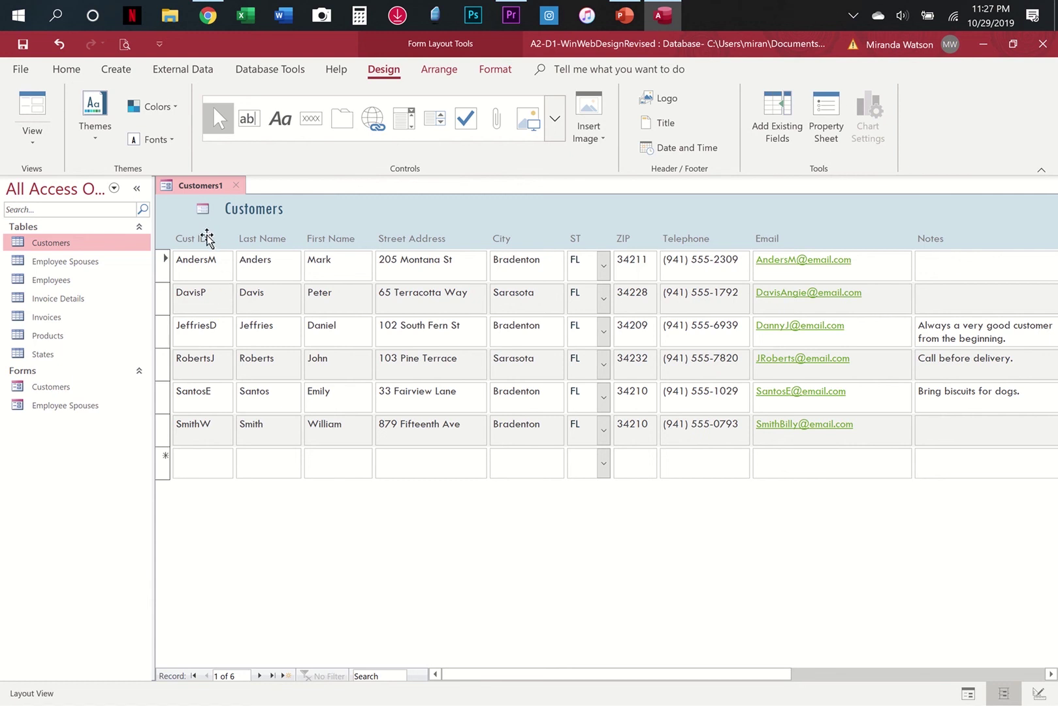
click(204, 209)
key(Delete)
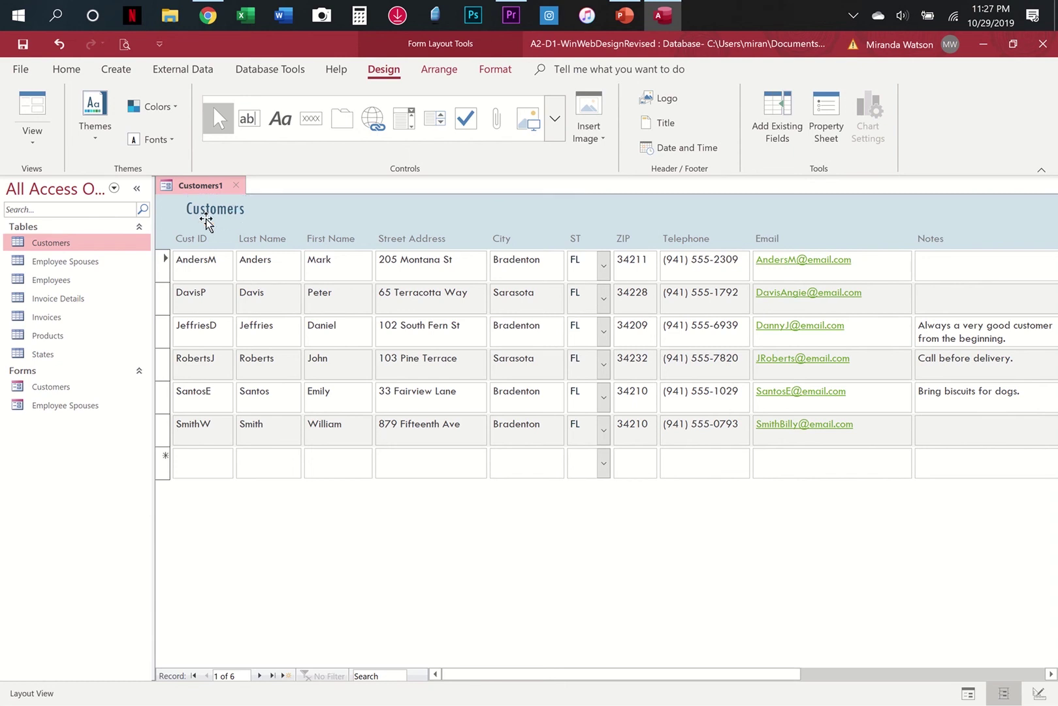
Display the Multiple Items form in Form View and close it, saving it as CustomersMultiItem.
click(40, 101)
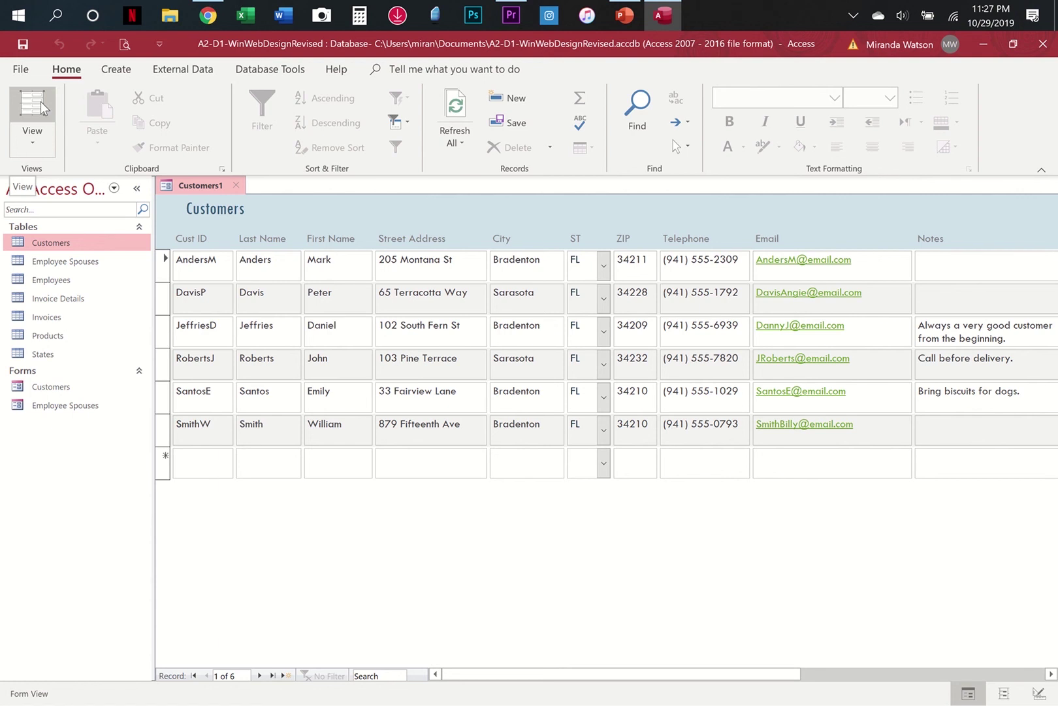
click(236, 186)
click(481, 420)
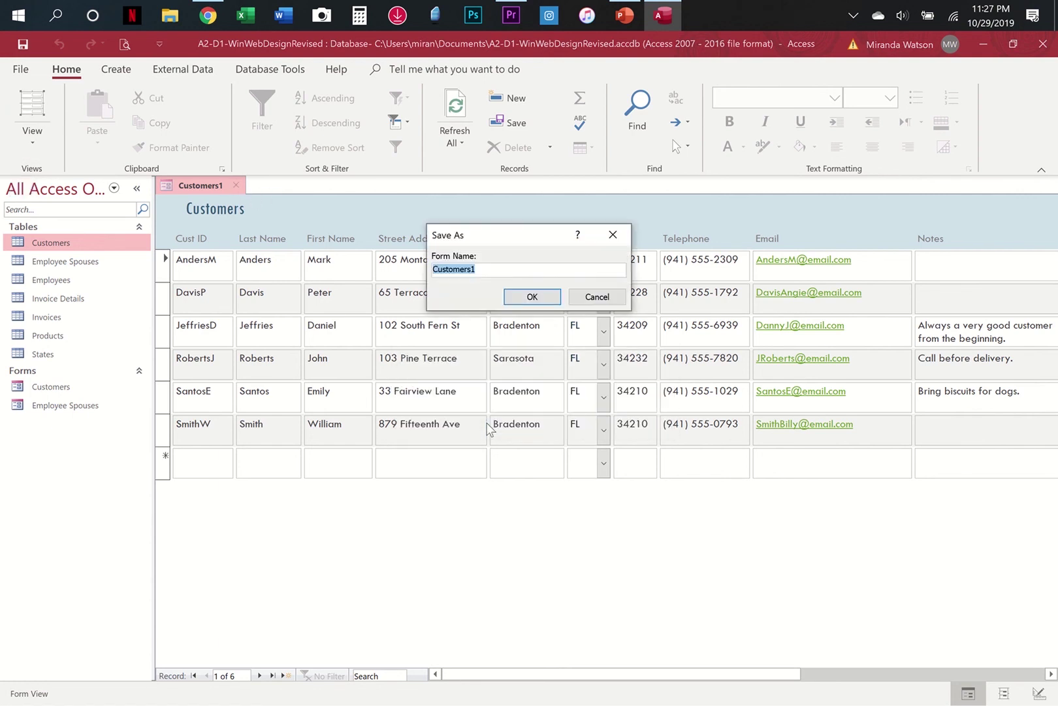
text(CustomersMut)
key(BackSpace)
text(ltiItem)
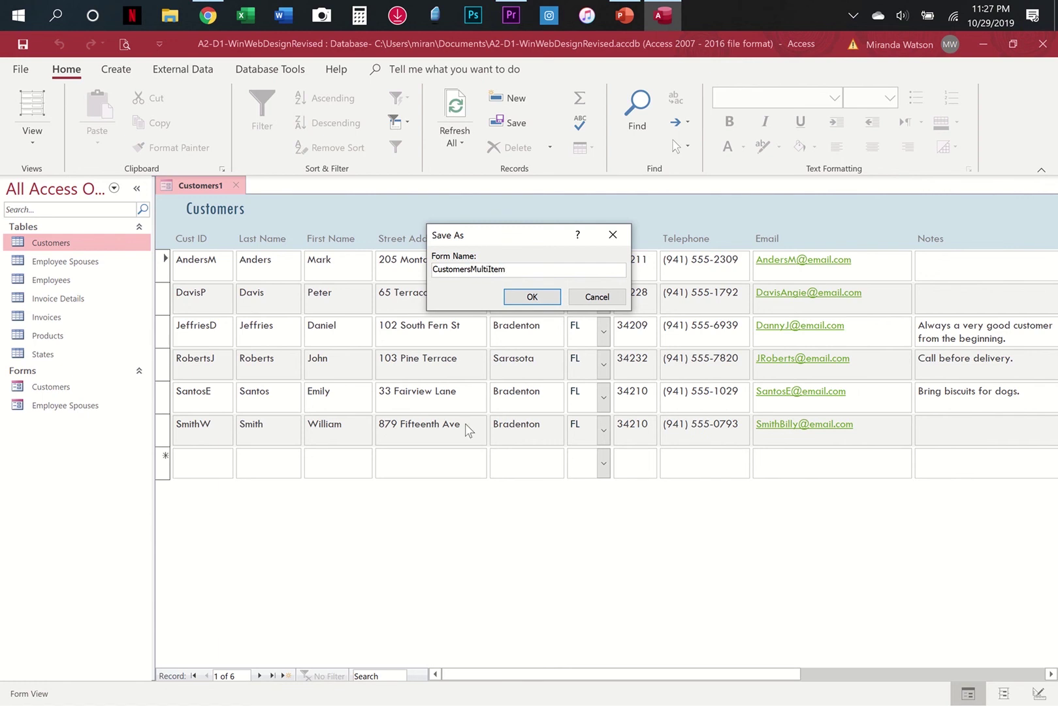
click(539, 299)
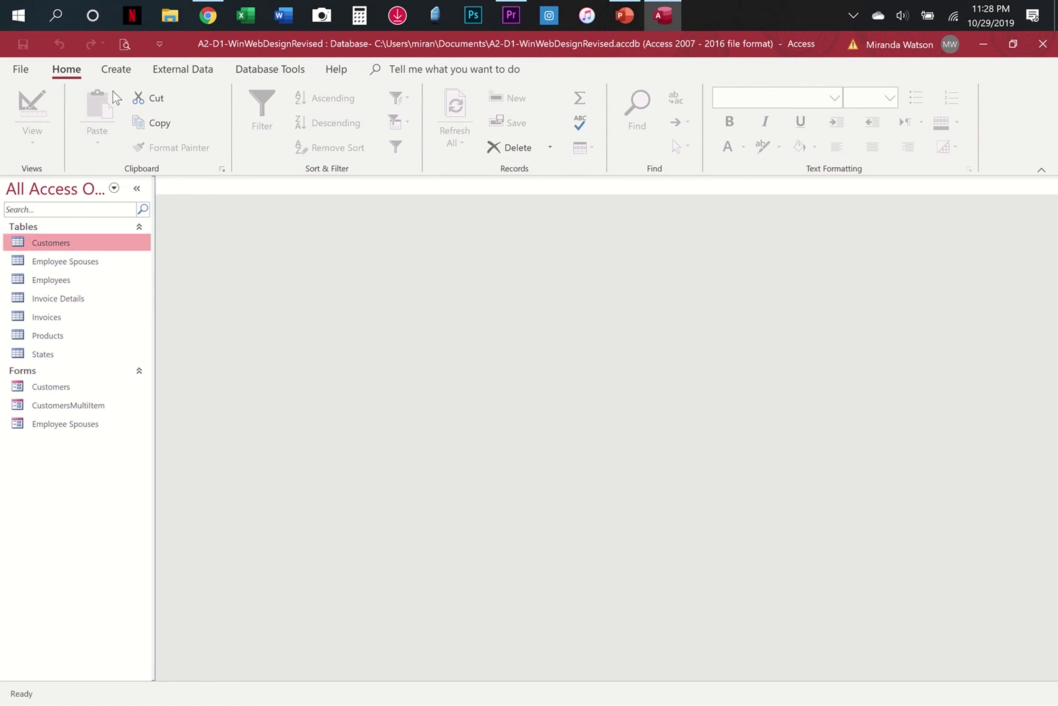
Create a Split Form from the Customers table and delete the form icon beside its title.
click(120, 70)
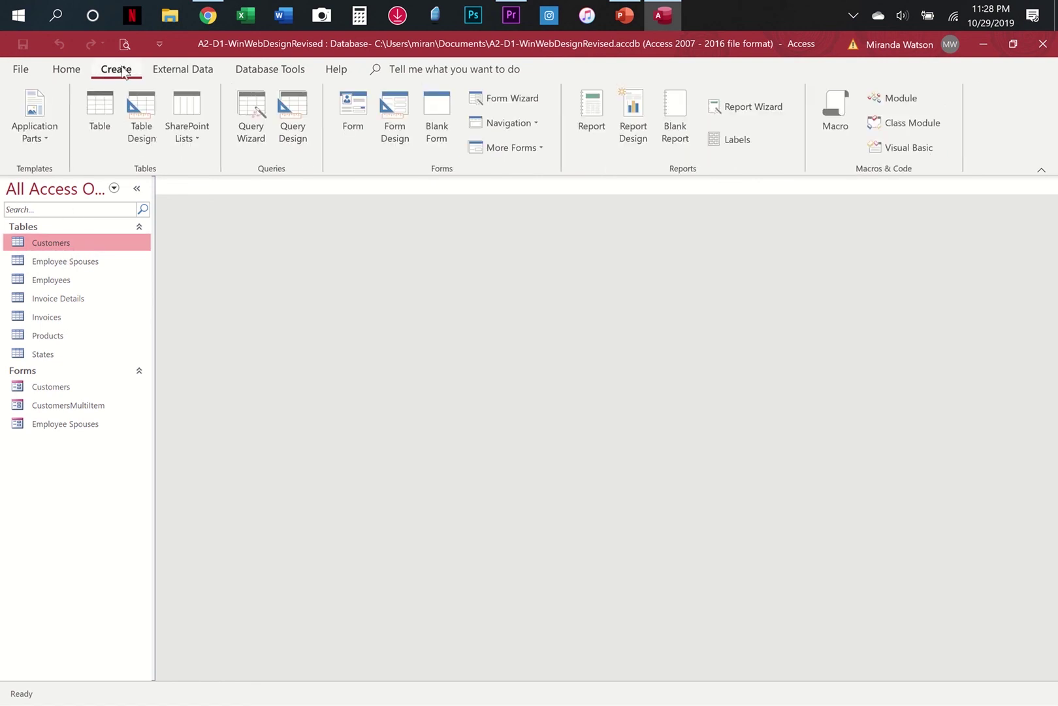
click(529, 149)
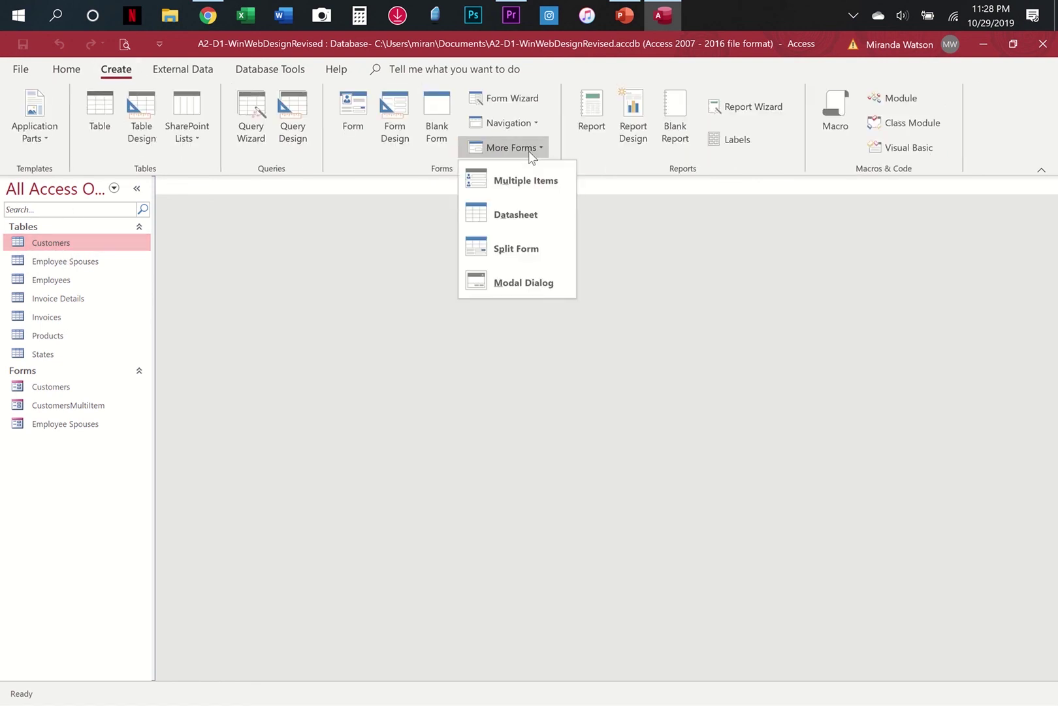
click(521, 242)
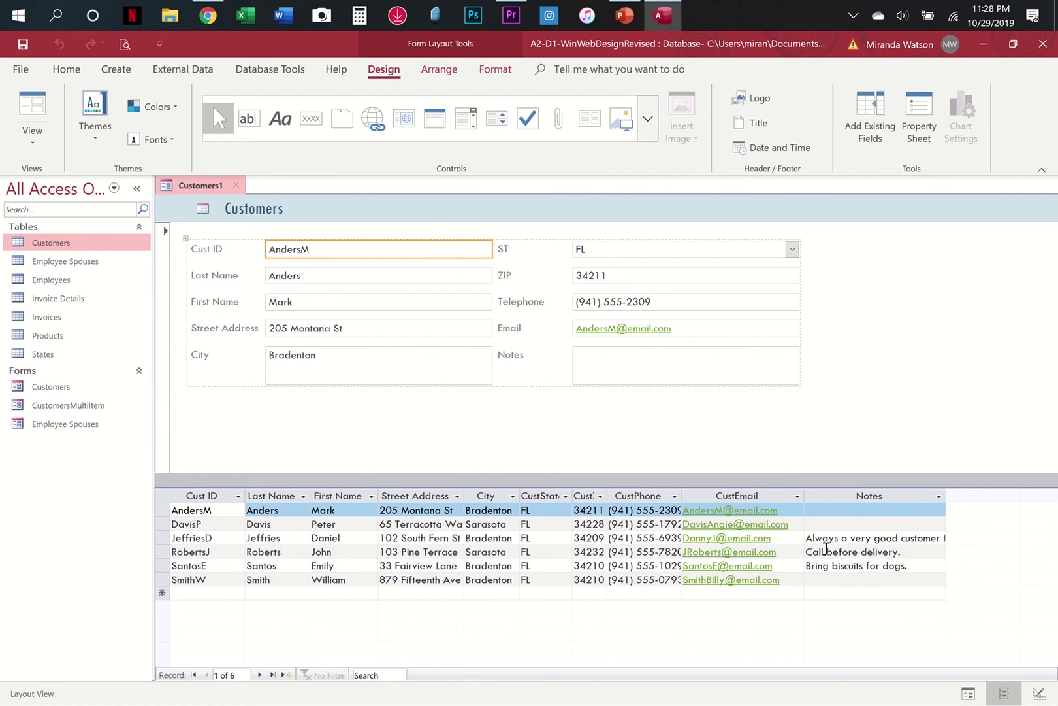
click(205, 210)
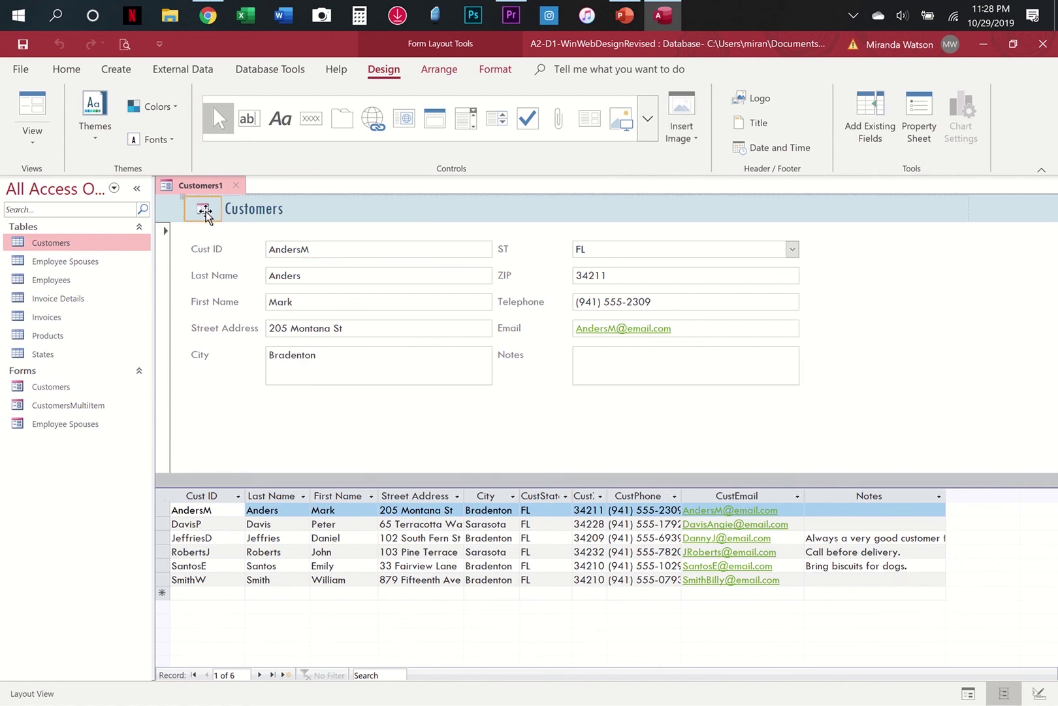
key(Delete)
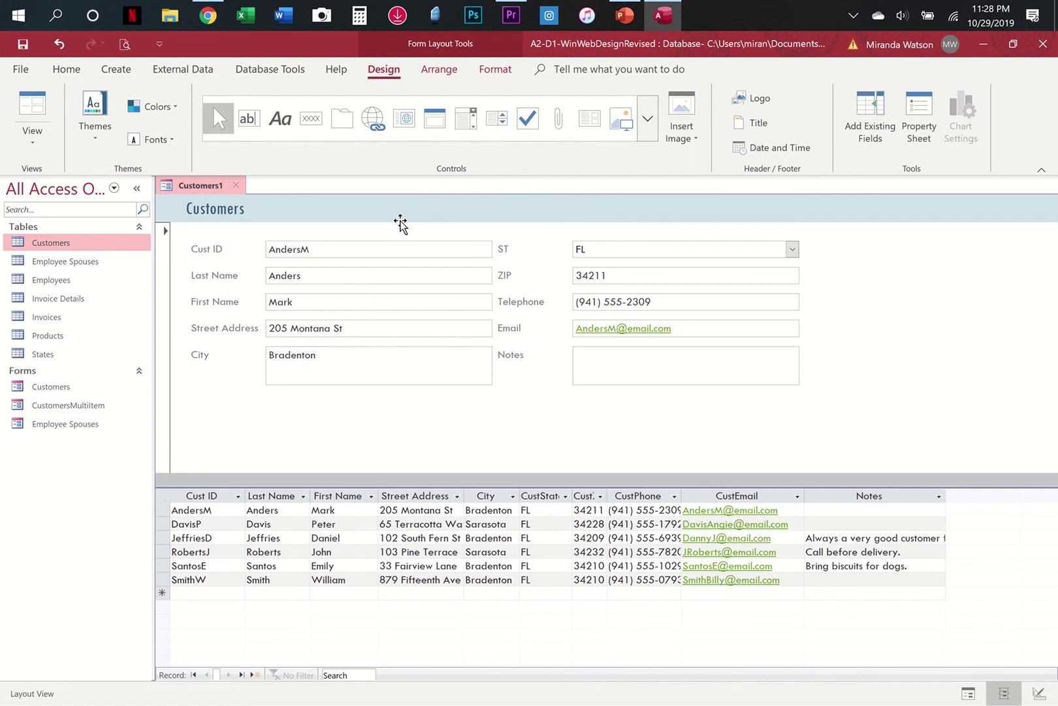
Close the split form and save it as CustomersSplitForm.
click(235, 186)
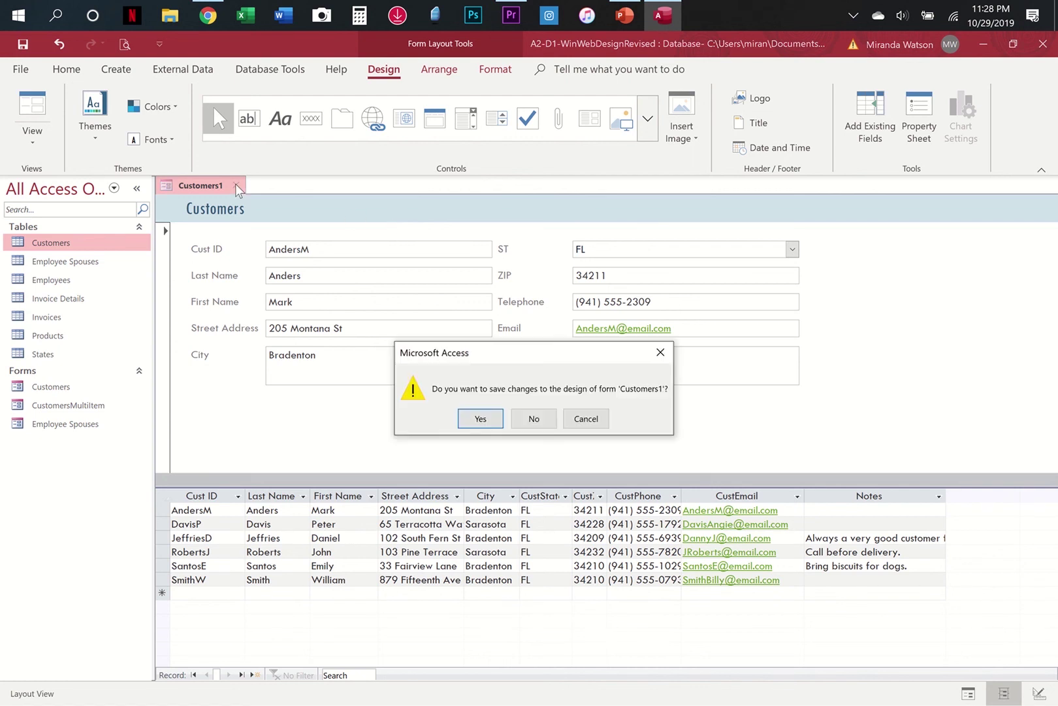
click(484, 421)
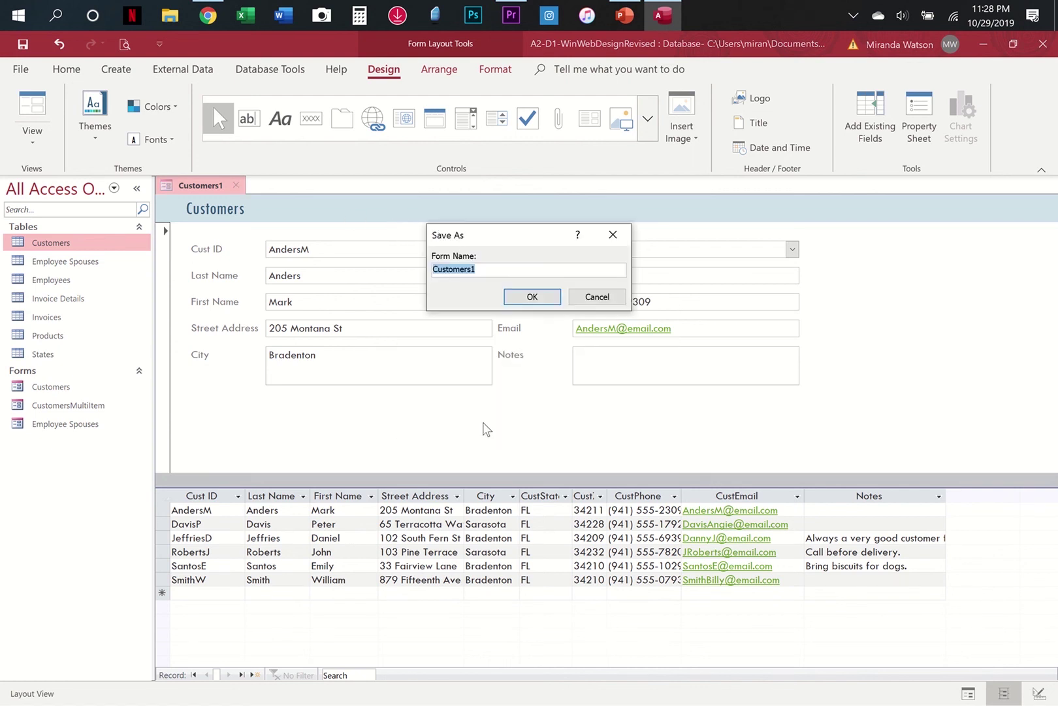
key(End)
key(BackSpace)
text(M)
key(BackSpace)
text(SplitForm)
key(Return)
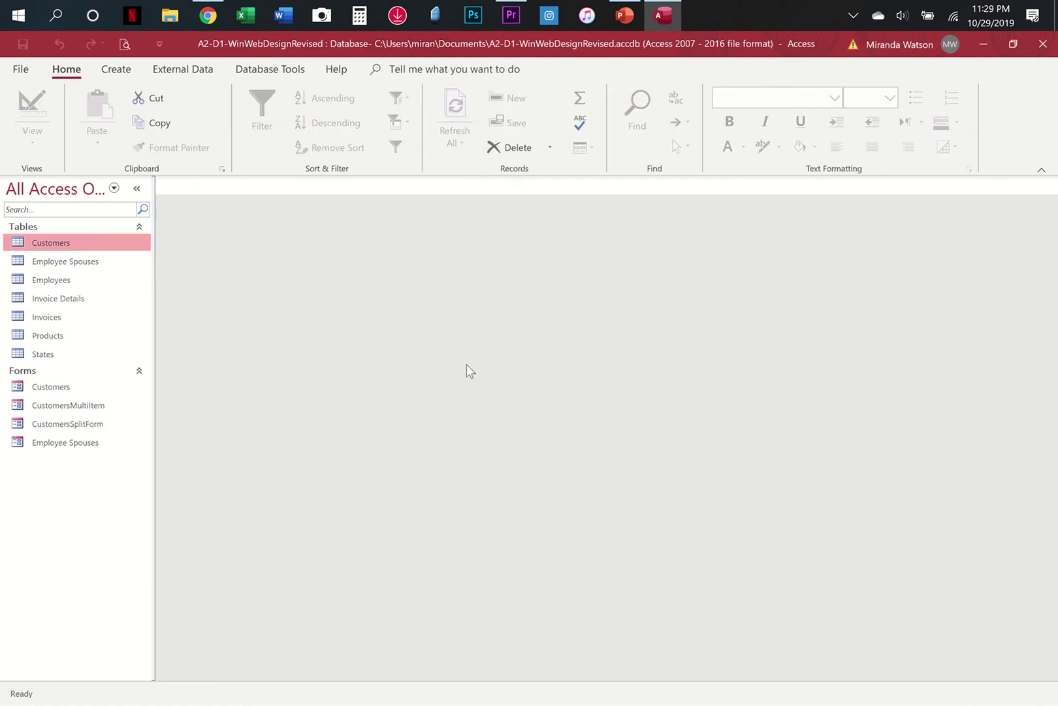